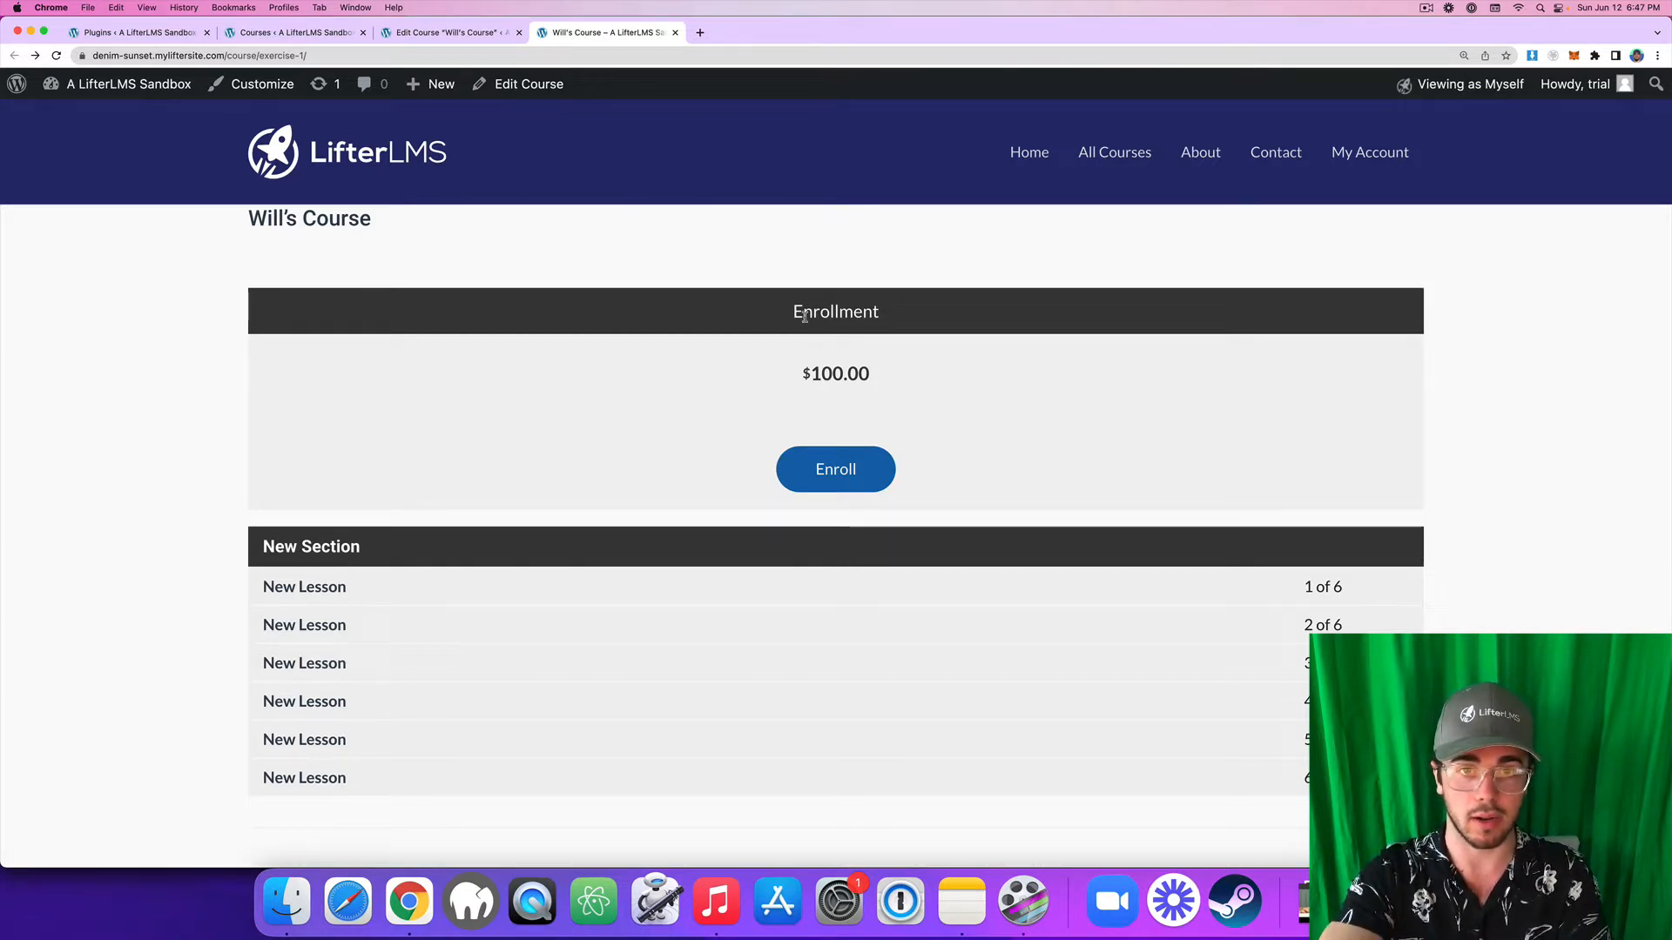
# View the checkout form reached from the course's Enrollment plan and return to the course page's pricing table.
pyautogui.click(831, 469)
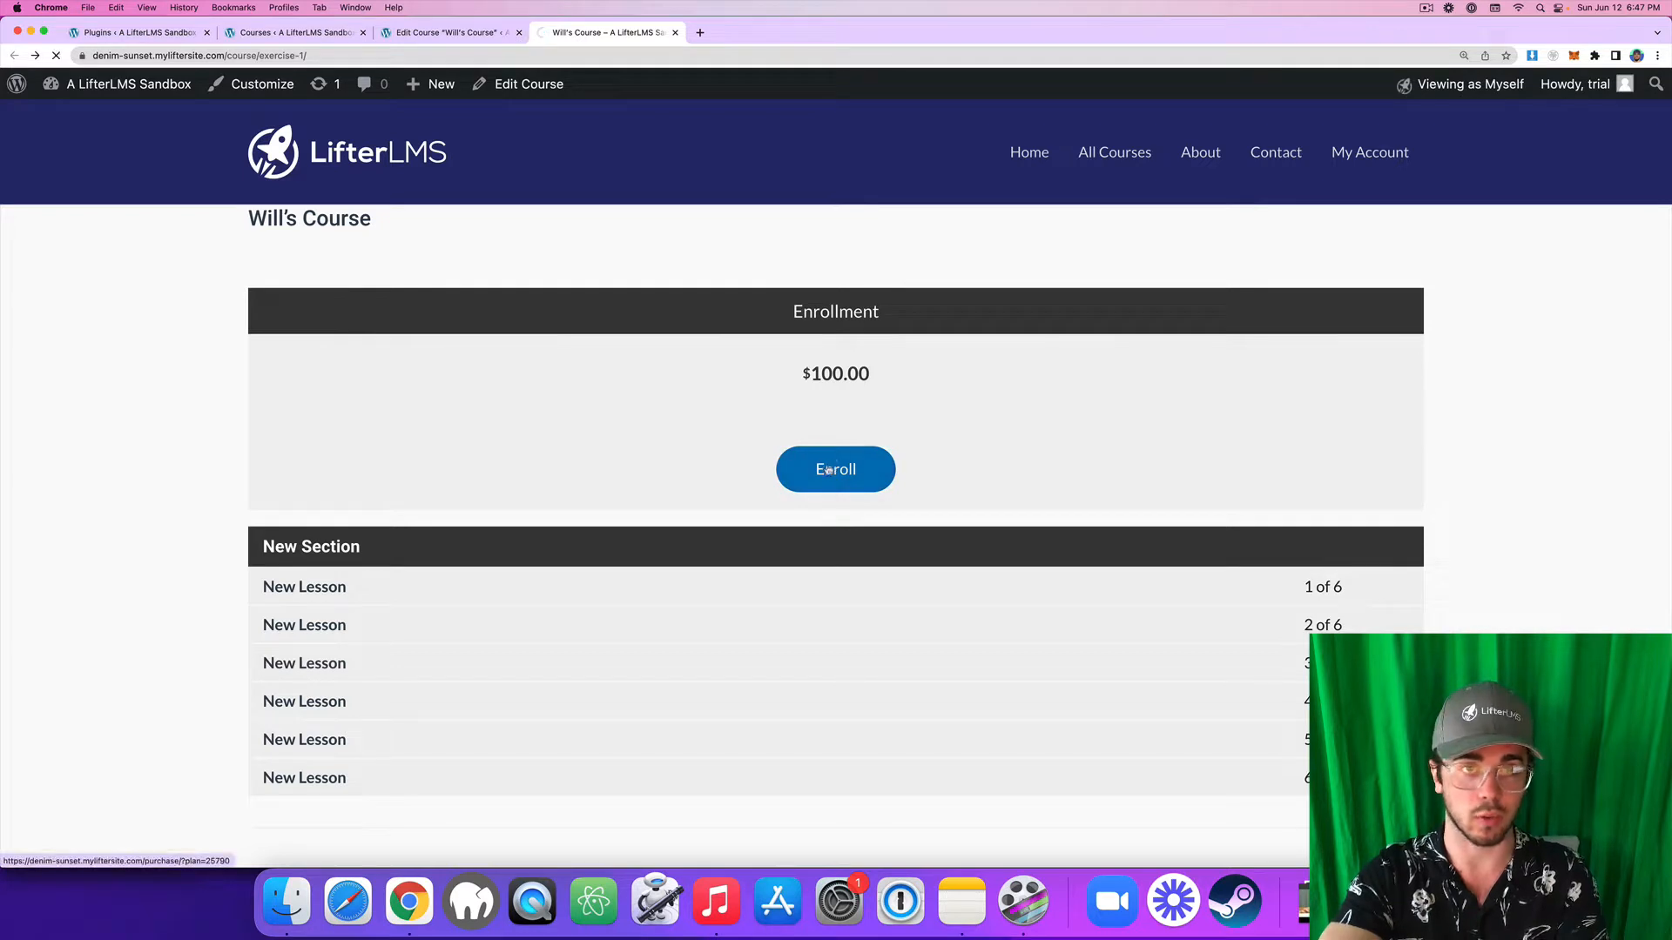
pyautogui.scroll(-3, 174, 392)
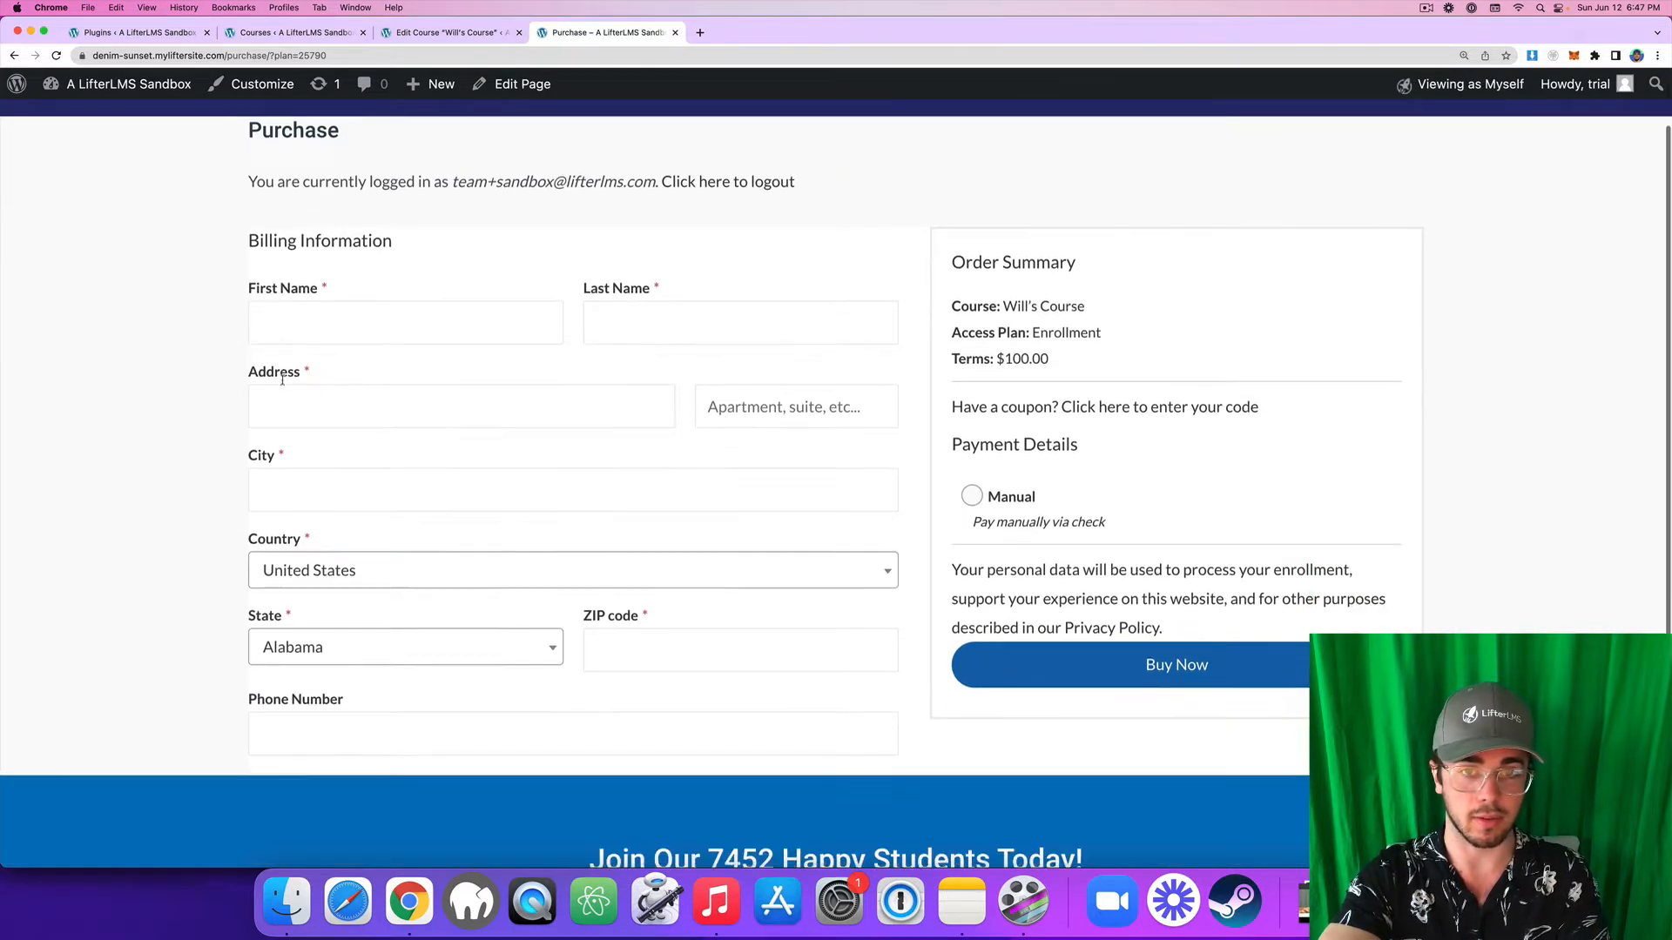
pyautogui.click(13, 56)
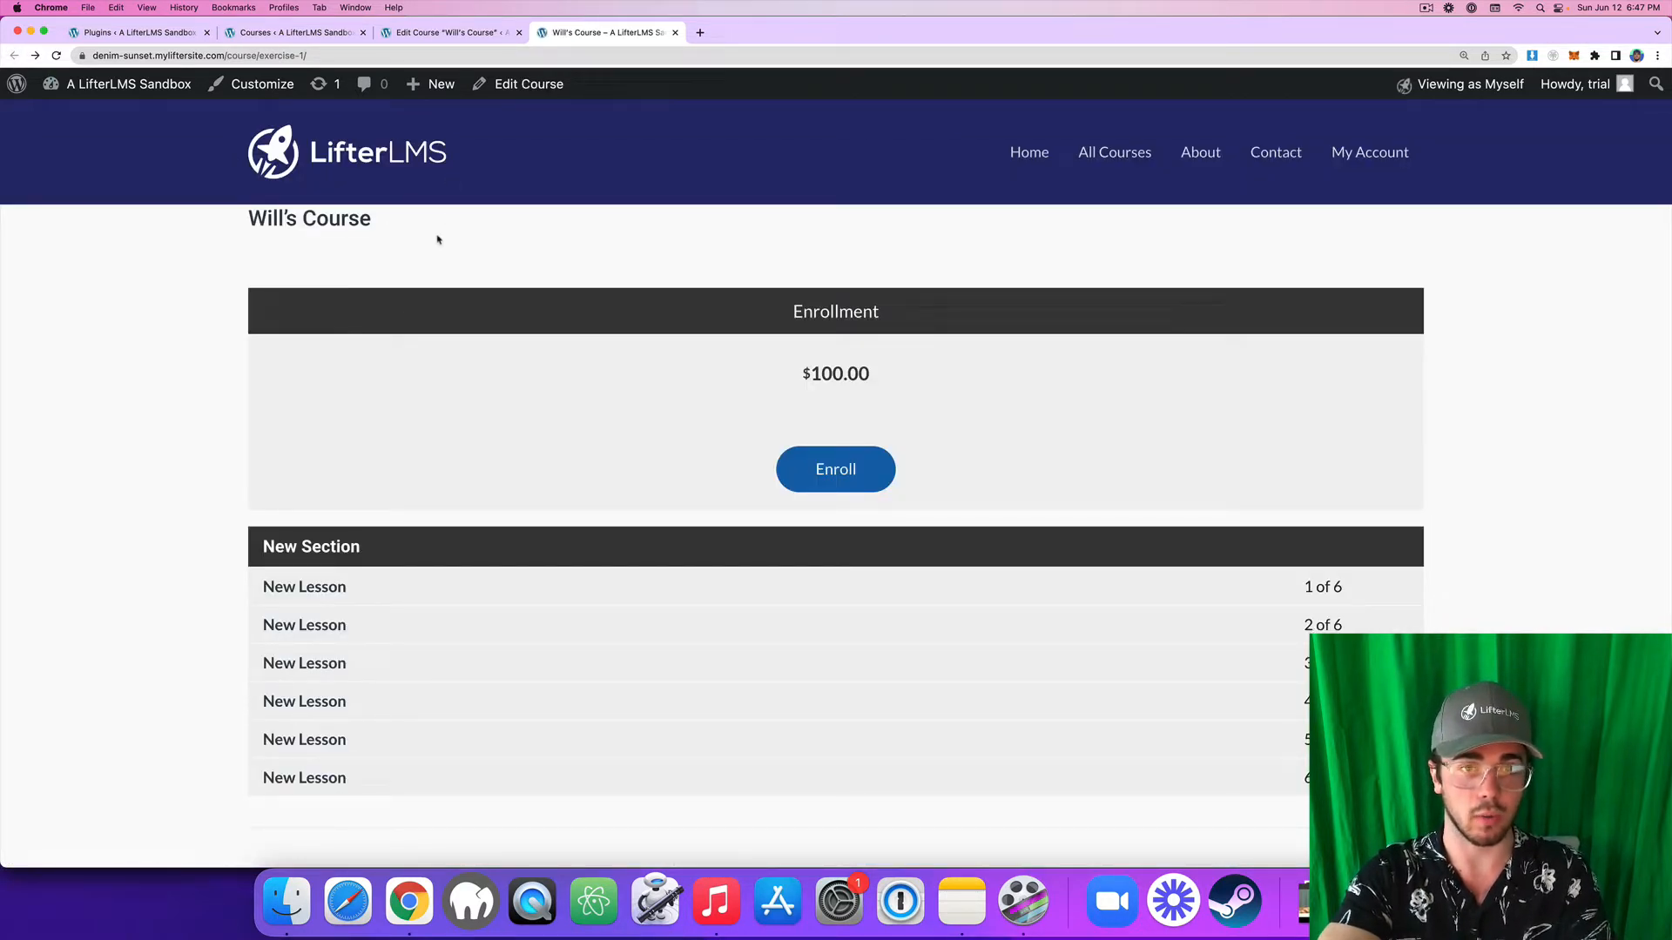
pyautogui.moveTo(769, 301); pyautogui.dragTo(892, 429)
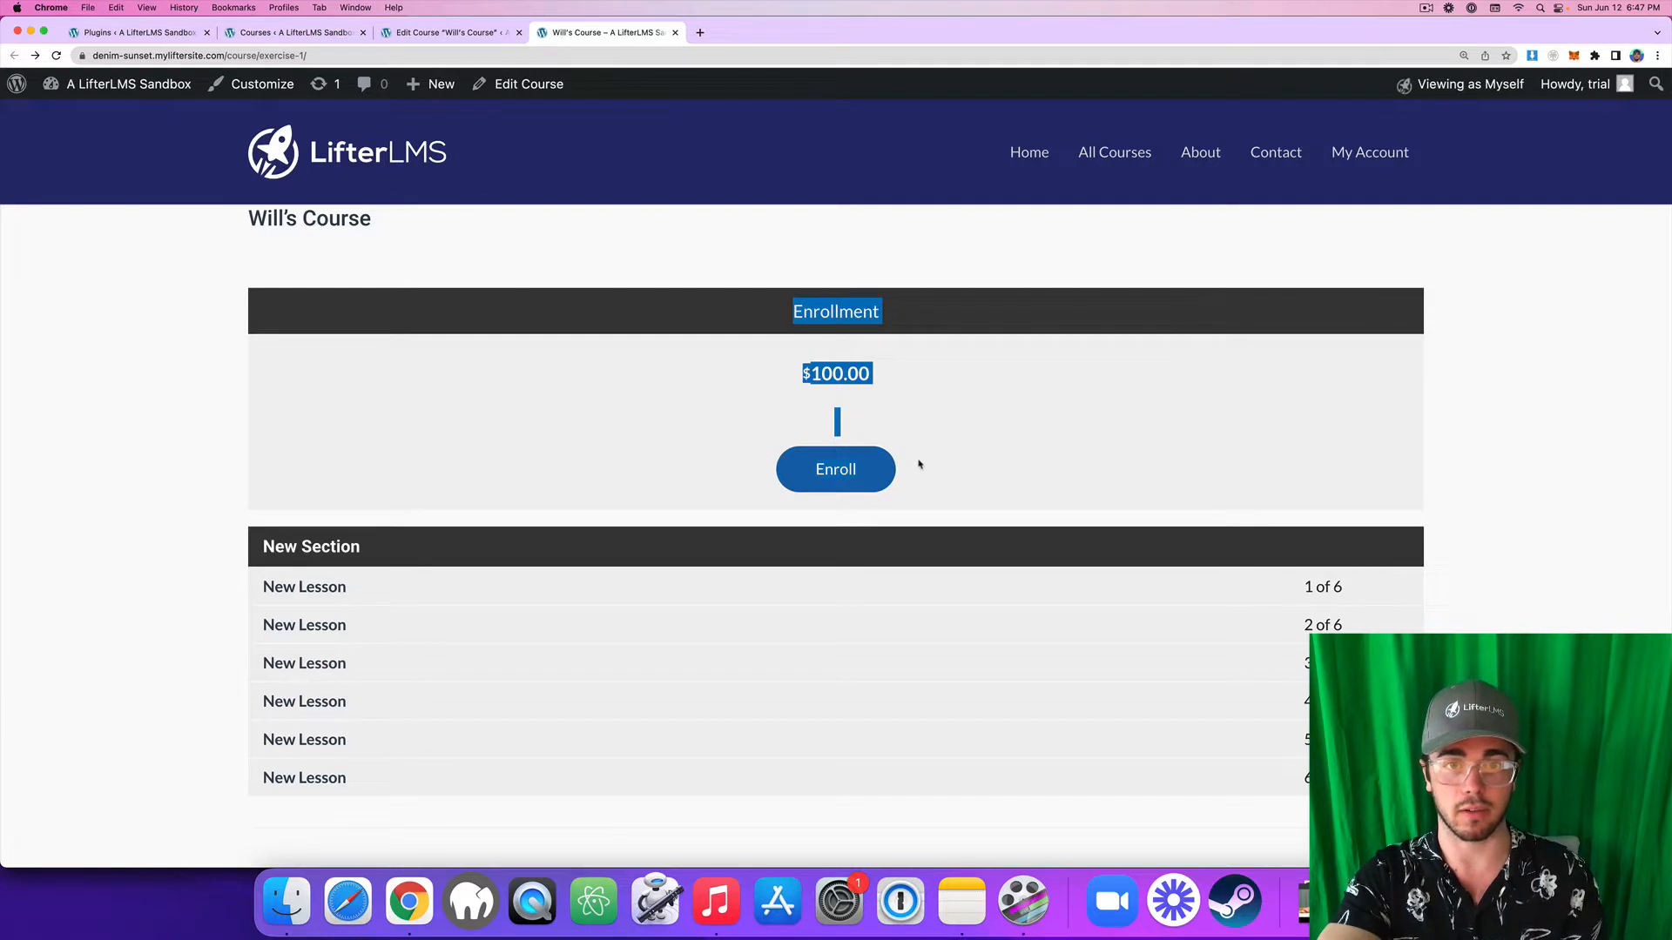
pyautogui.click(793, 324)
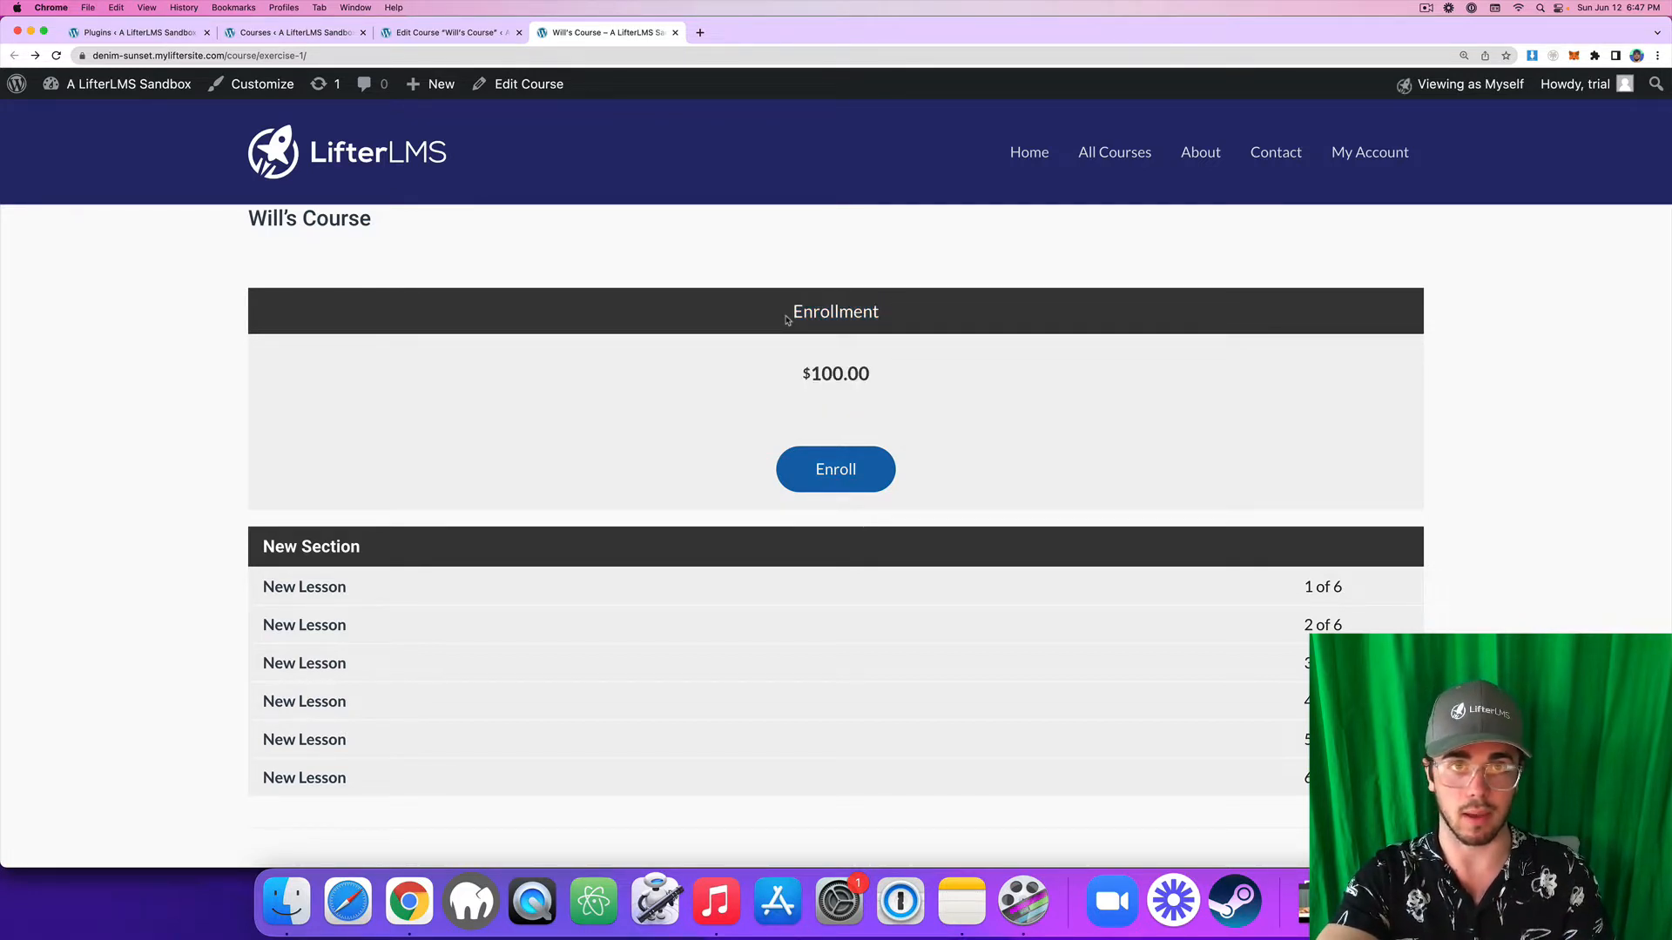
# Rename the course's existing Enrollment access plan to "Just the Course" in the course editor.
pyautogui.click(445, 35)
pyautogui.click(460, 314)
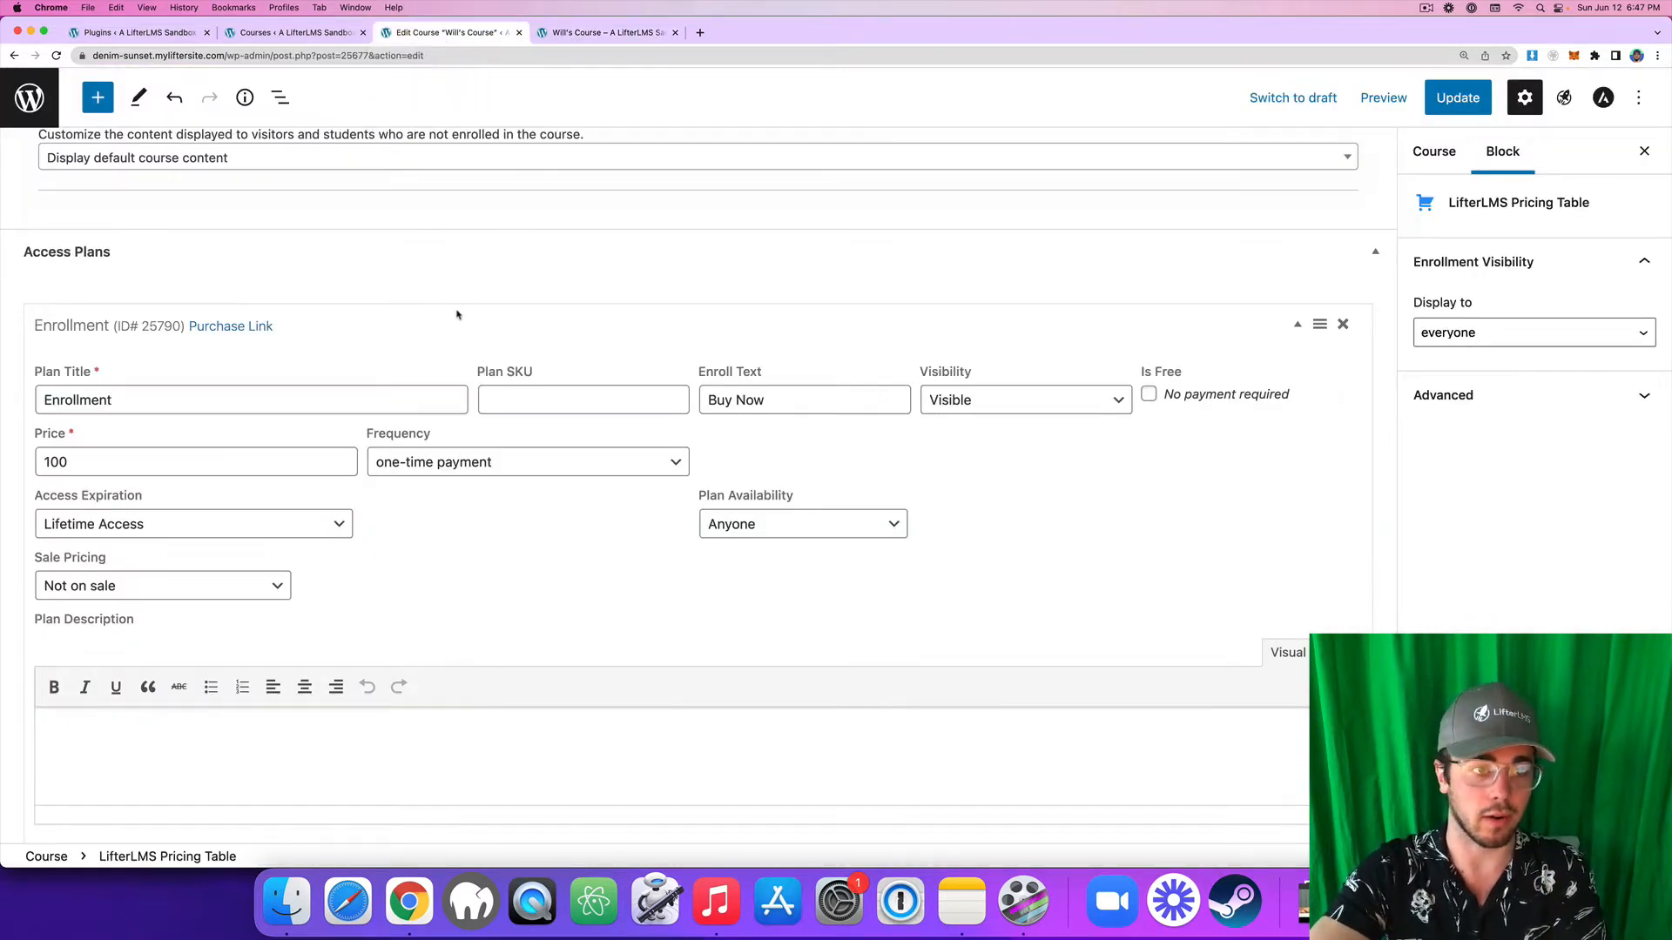
pyautogui.click(87, 327)
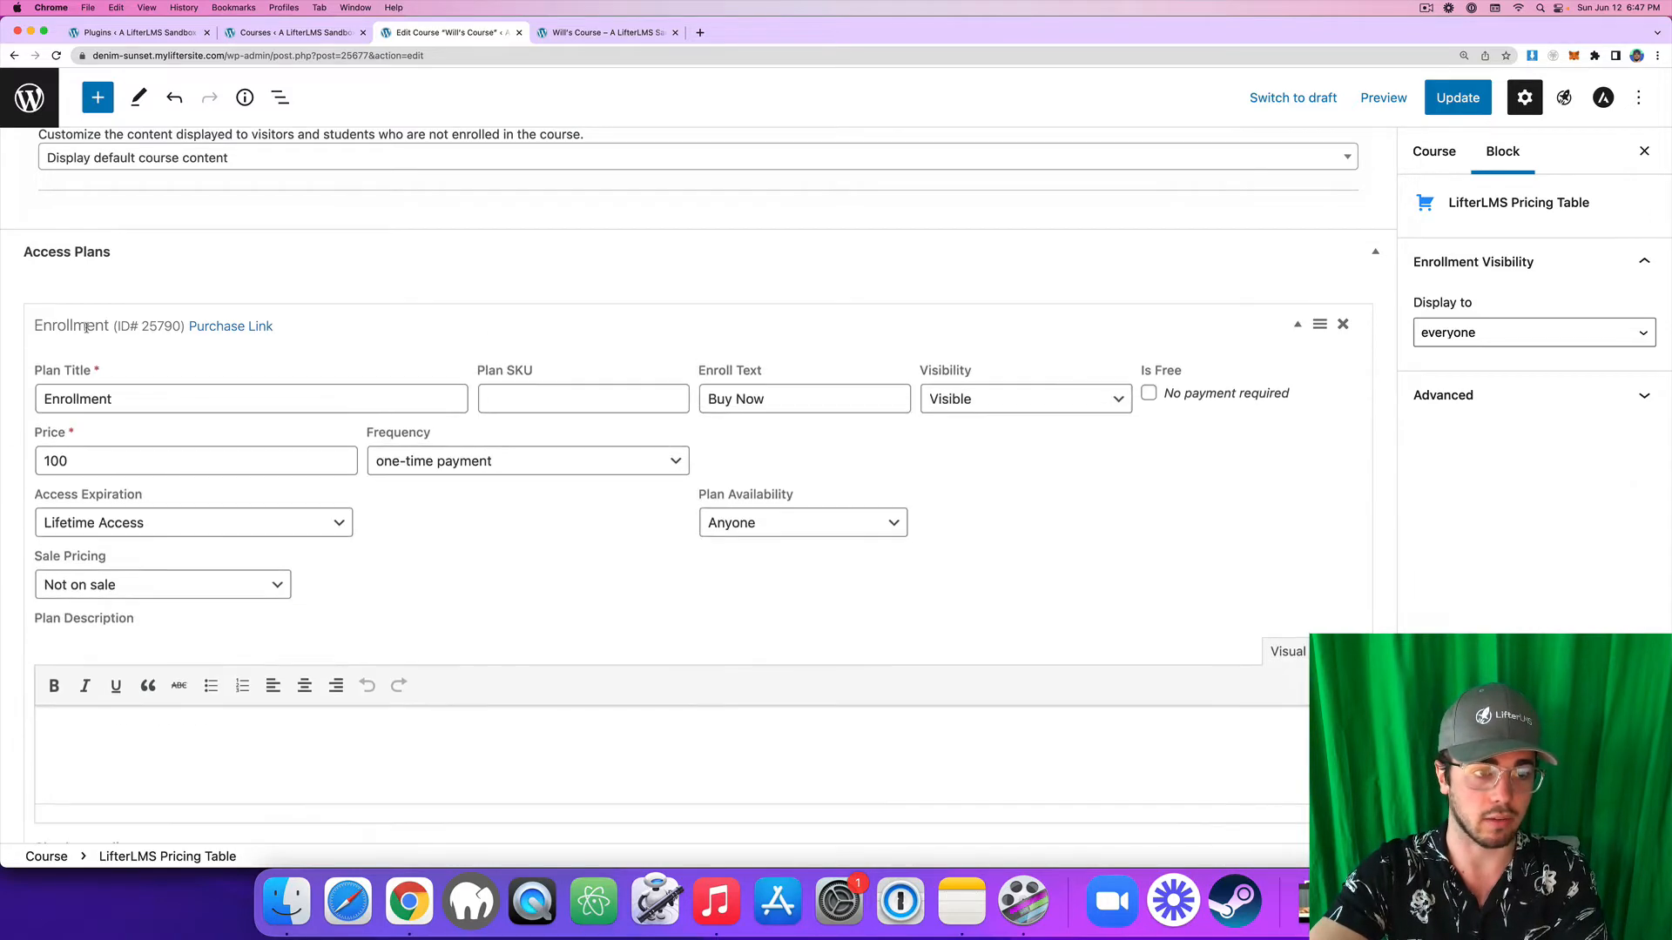
pyautogui.click(86, 327)
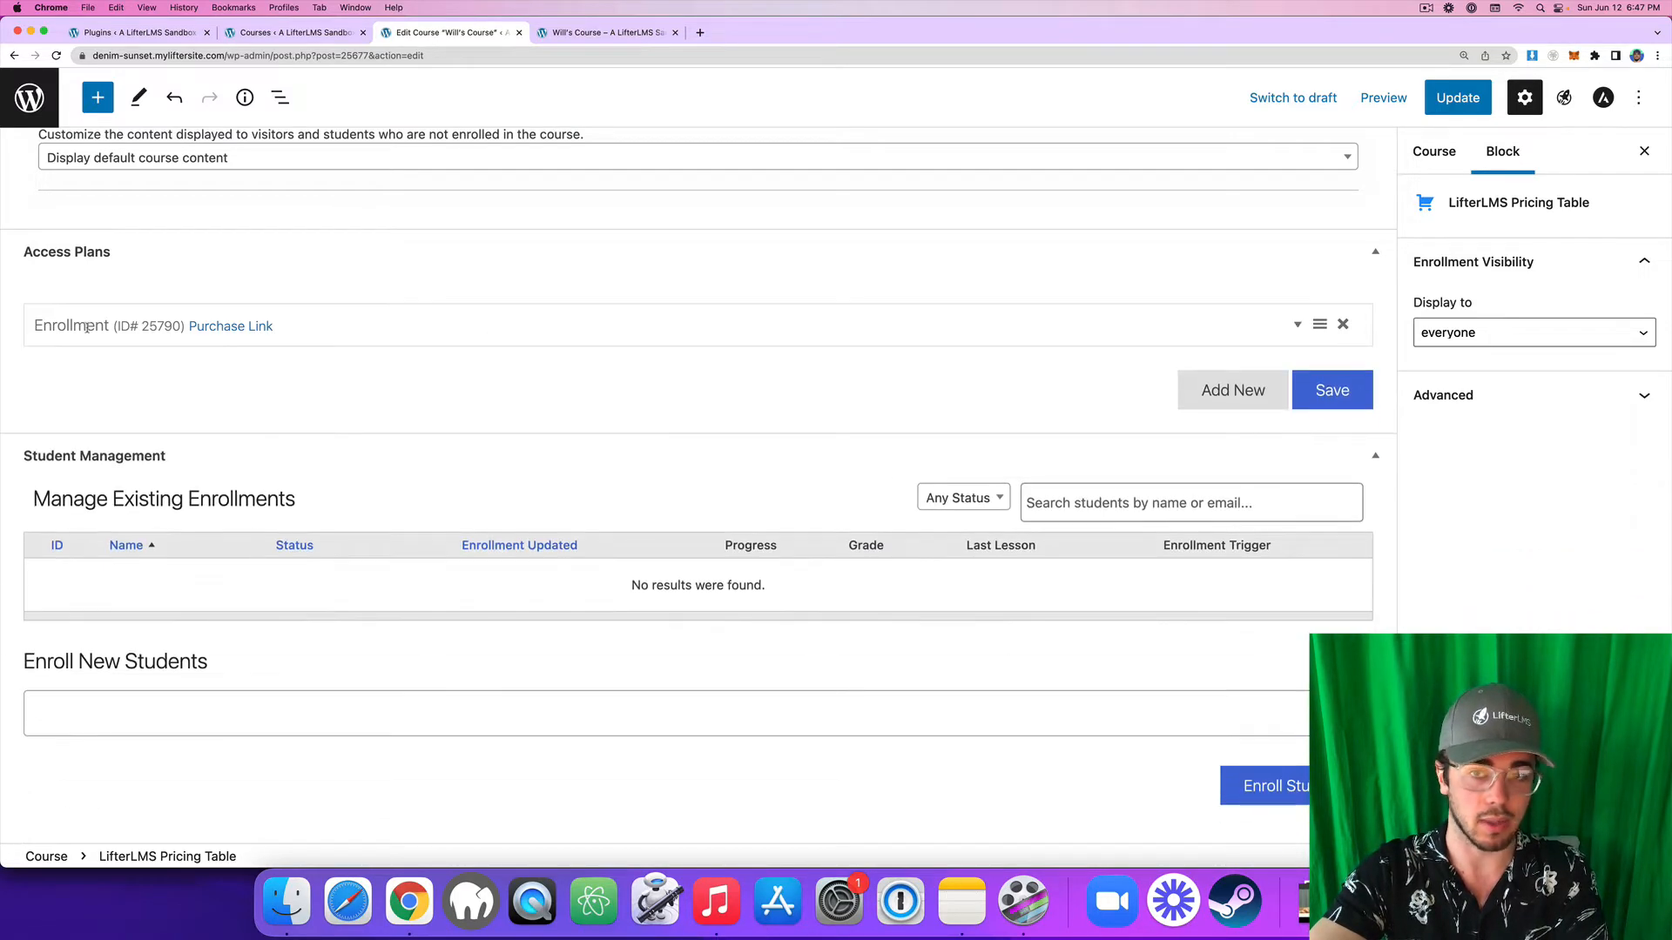
pyautogui.click(1038, 329)
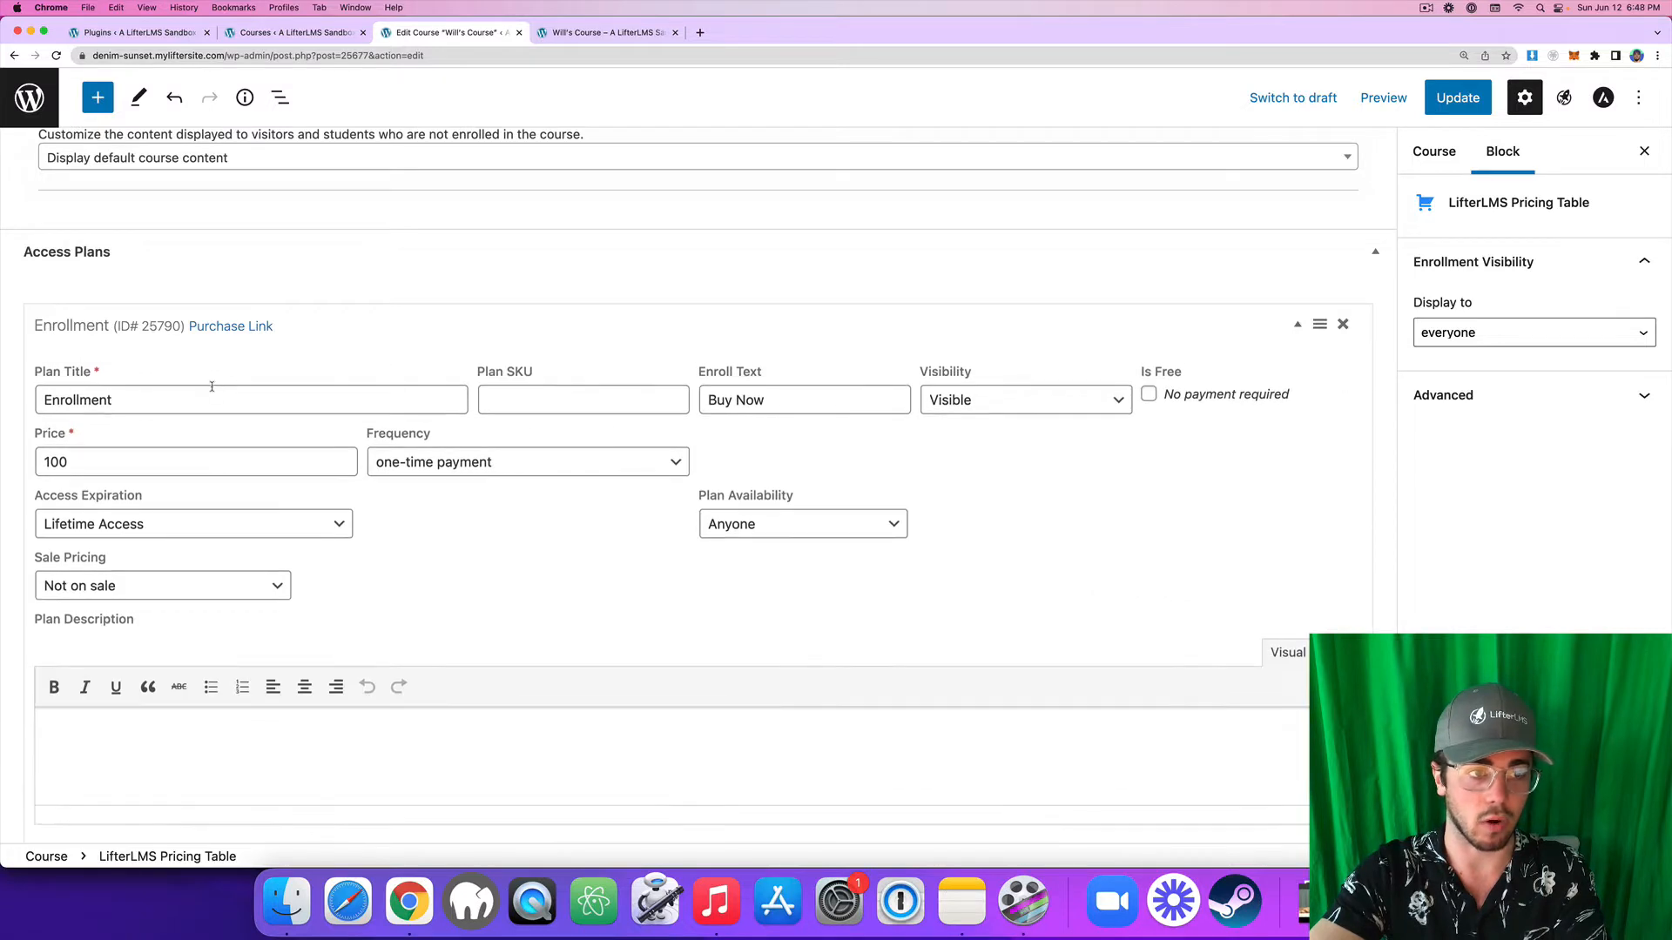
pyautogui.doubleClick(216, 393)
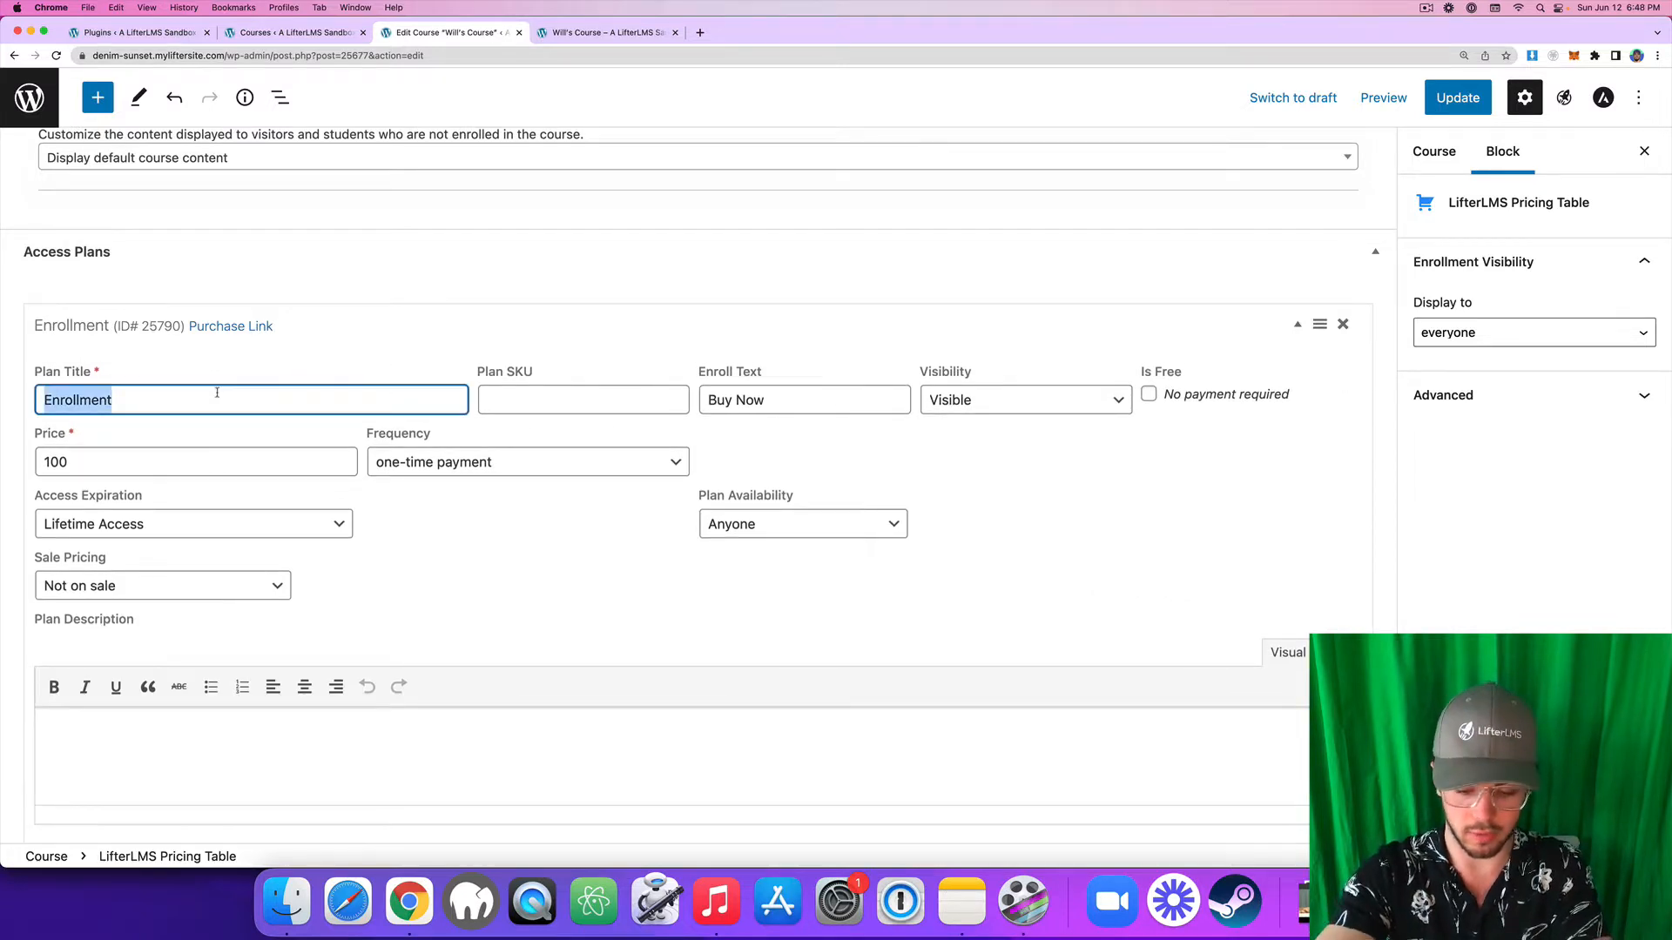
pyautogui.write('Just the Course')
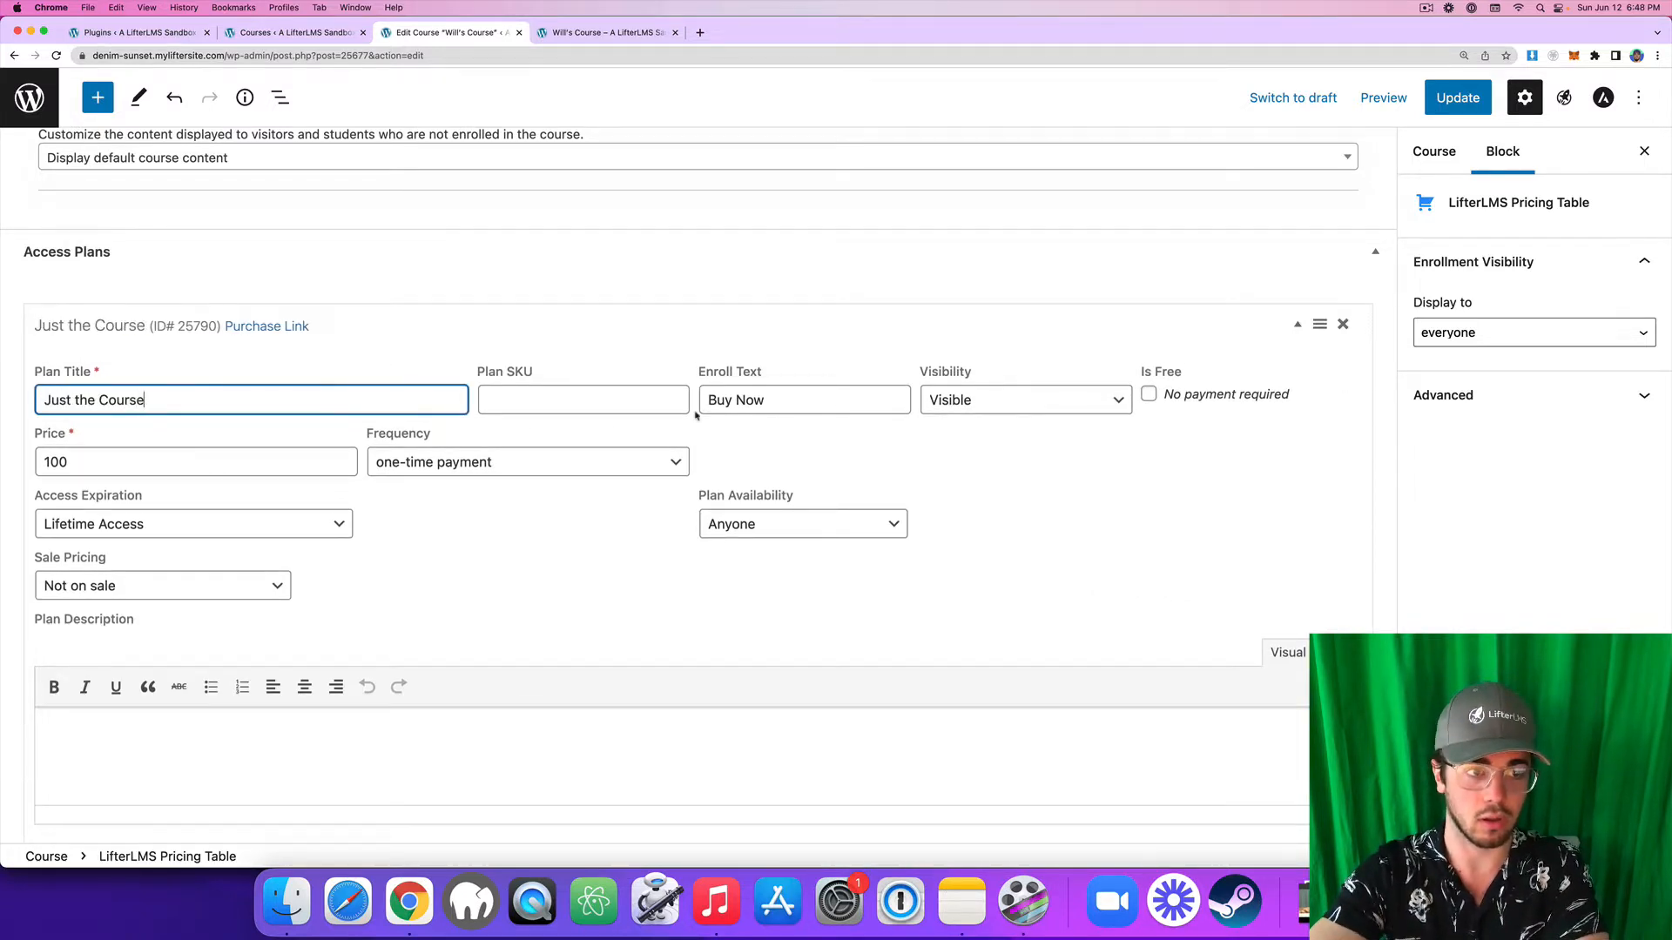
pyautogui.click(738, 326)
# Add a second access plan titled "Course + Coaching" with a price of 1000.
pyautogui.click(1223, 392)
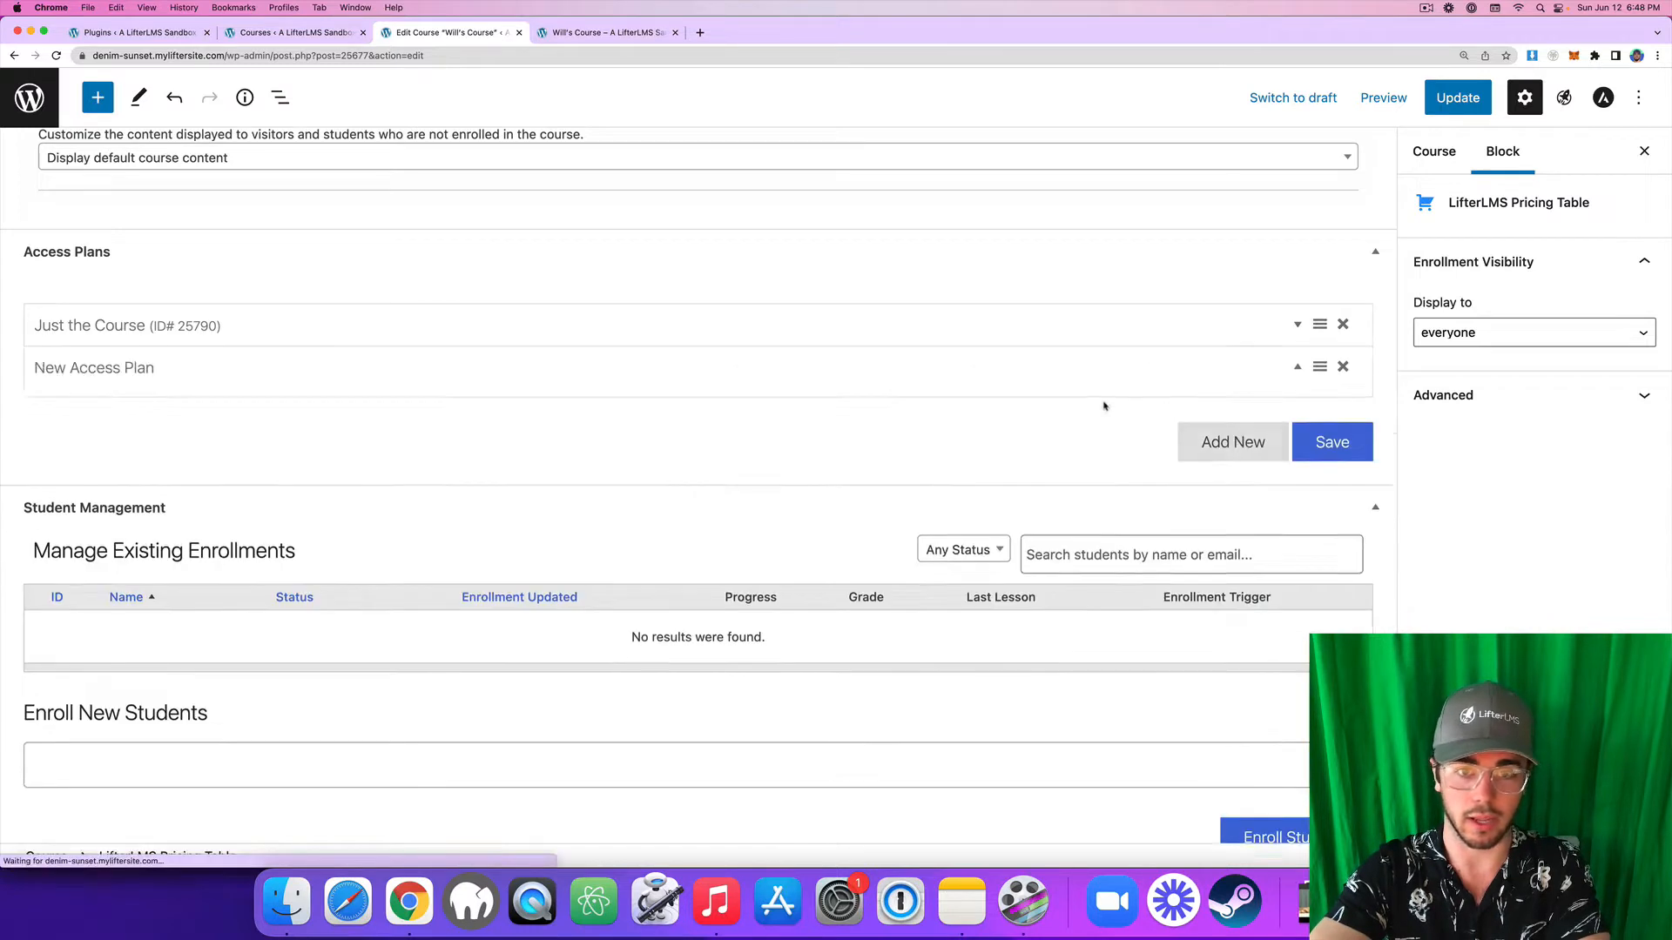
pyautogui.click(357, 442)
pyautogui.write('Course')
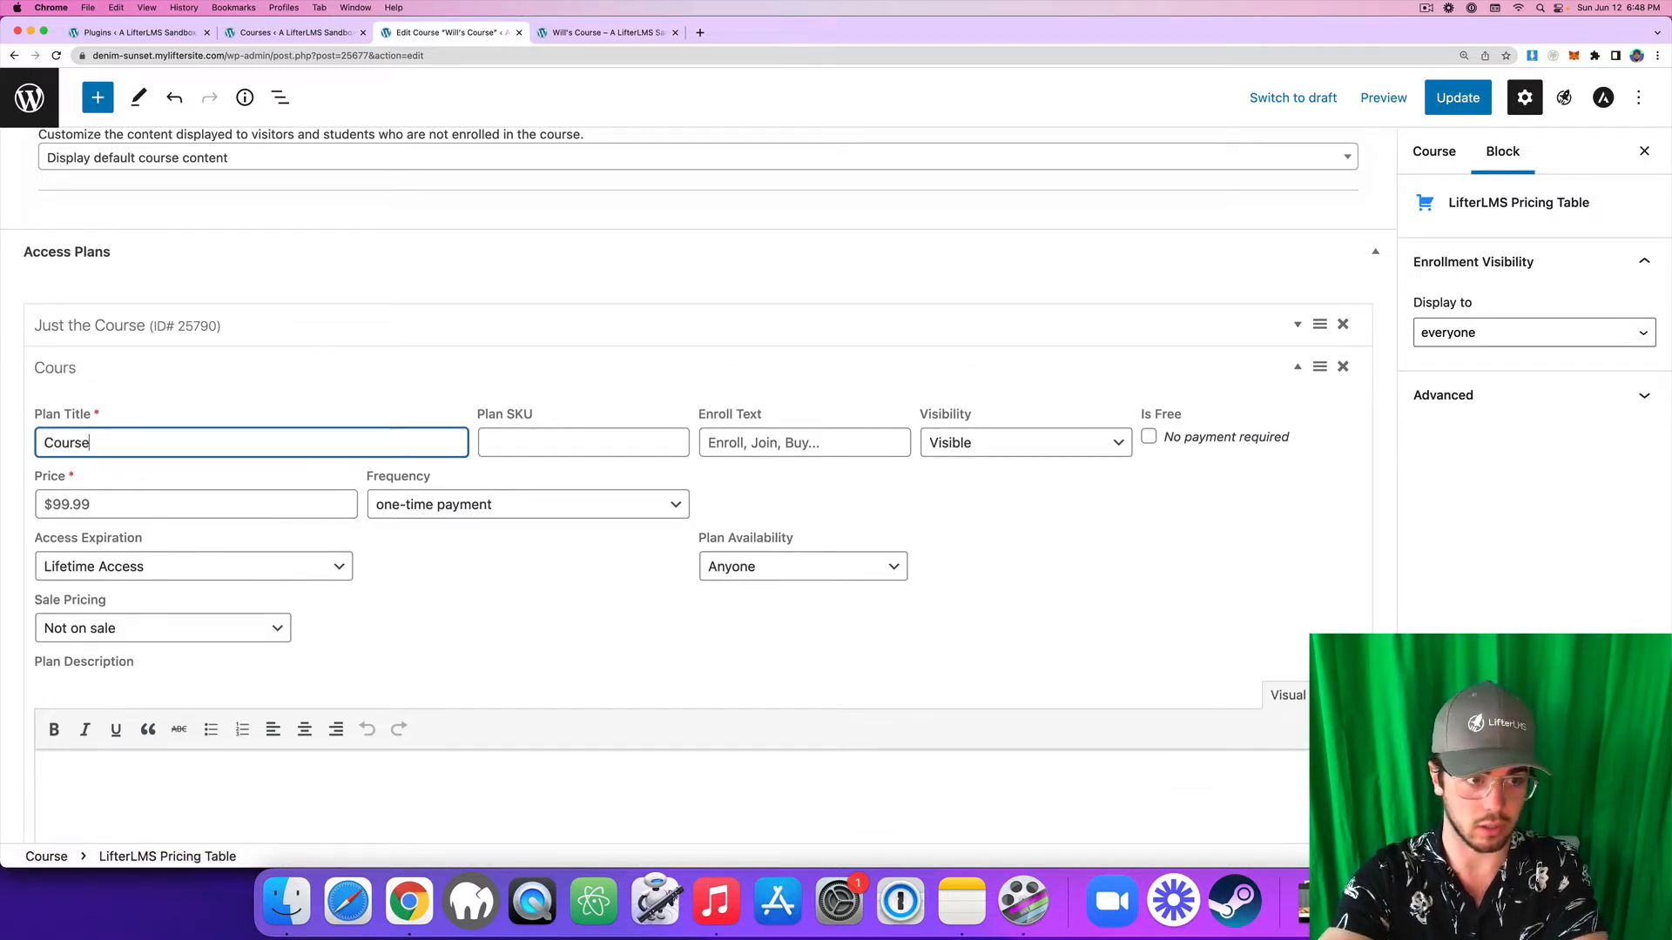
pyautogui.write(' + COachin')
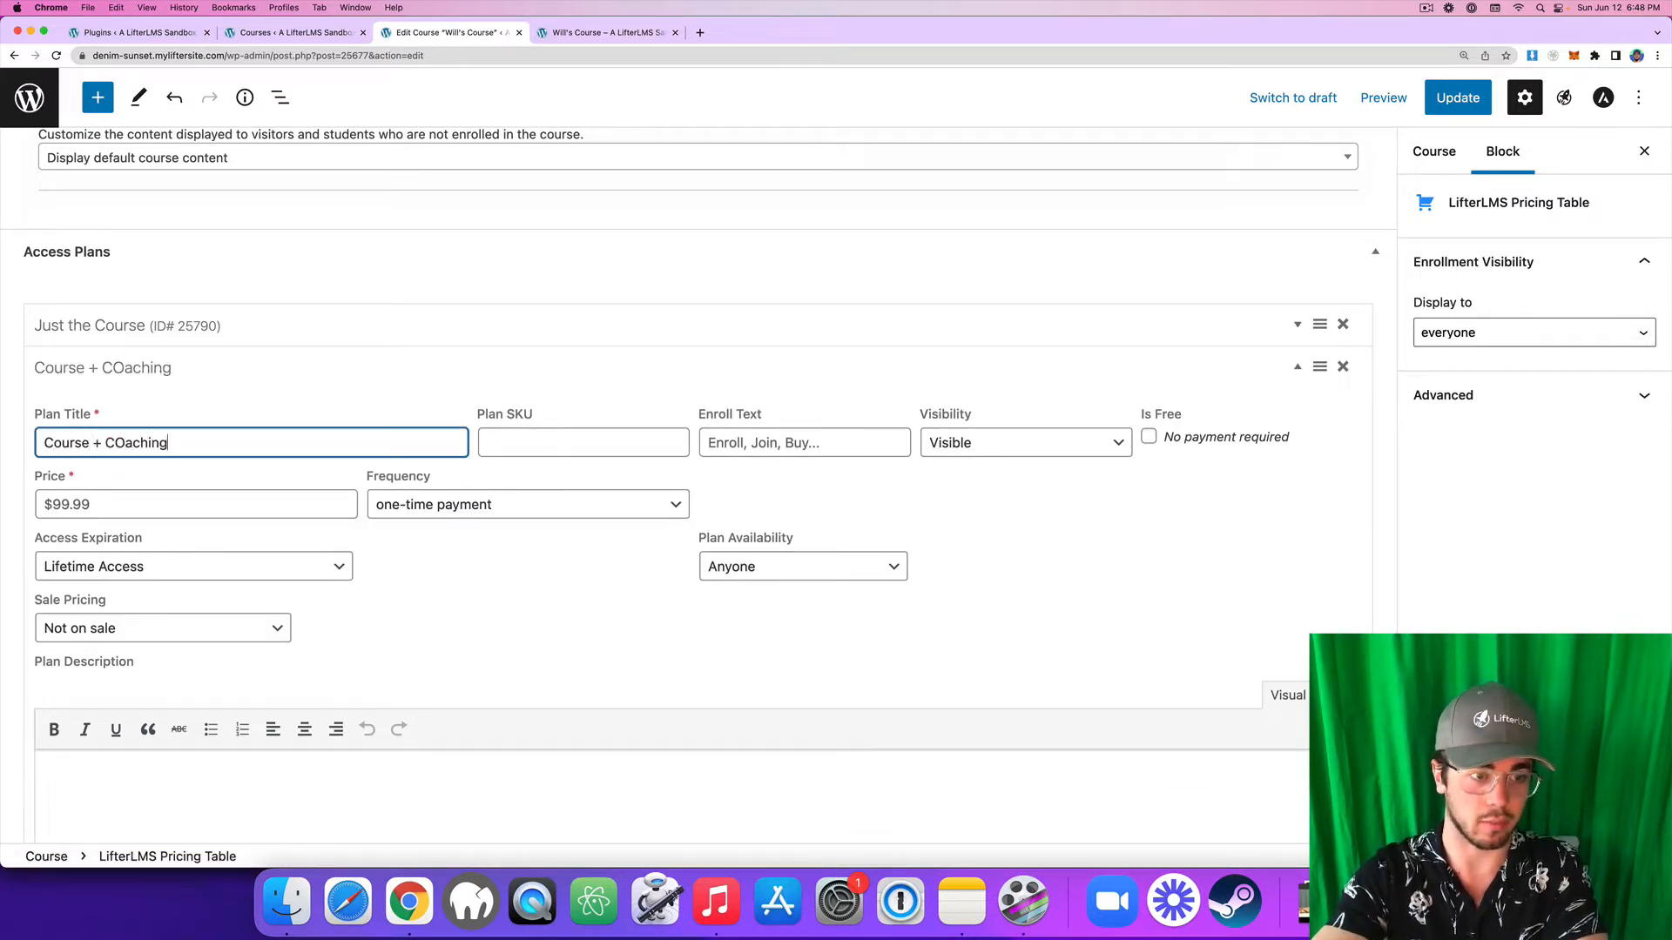
pyautogui.write('g')
pyautogui.press('BackSpace')
pyautogui.press('BackSpace')
pyautogui.press('BackSpace')
pyautogui.write('oaching')
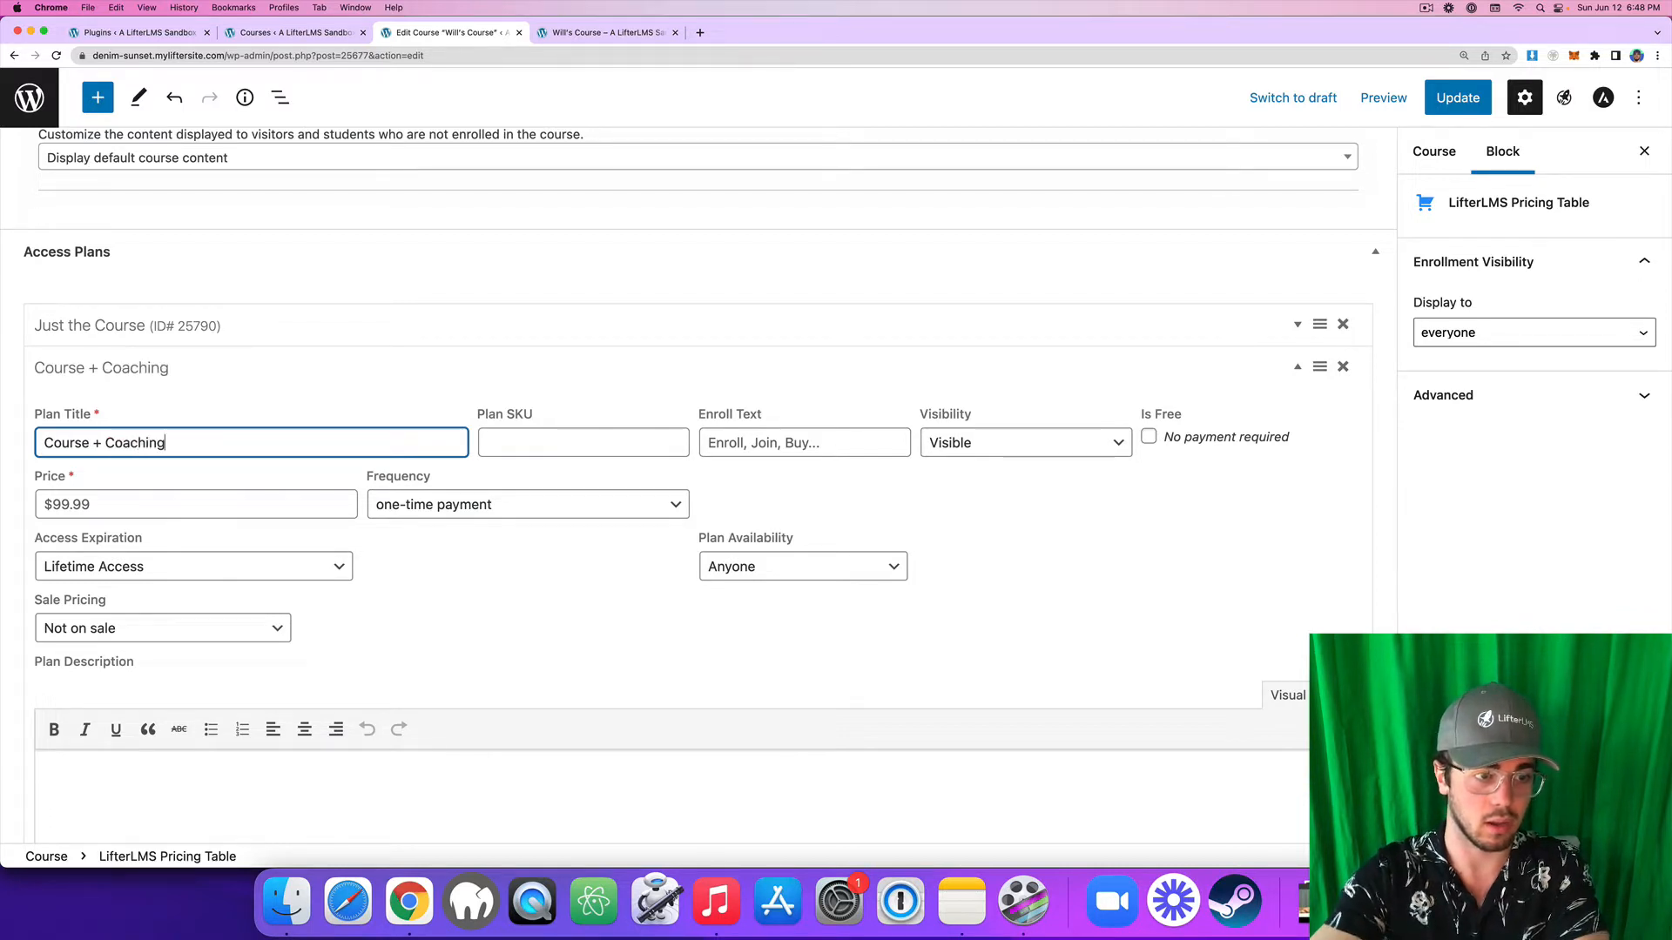
pyautogui.click(230, 489)
pyautogui.tripleClick(225, 497)
pyautogui.write('10000')
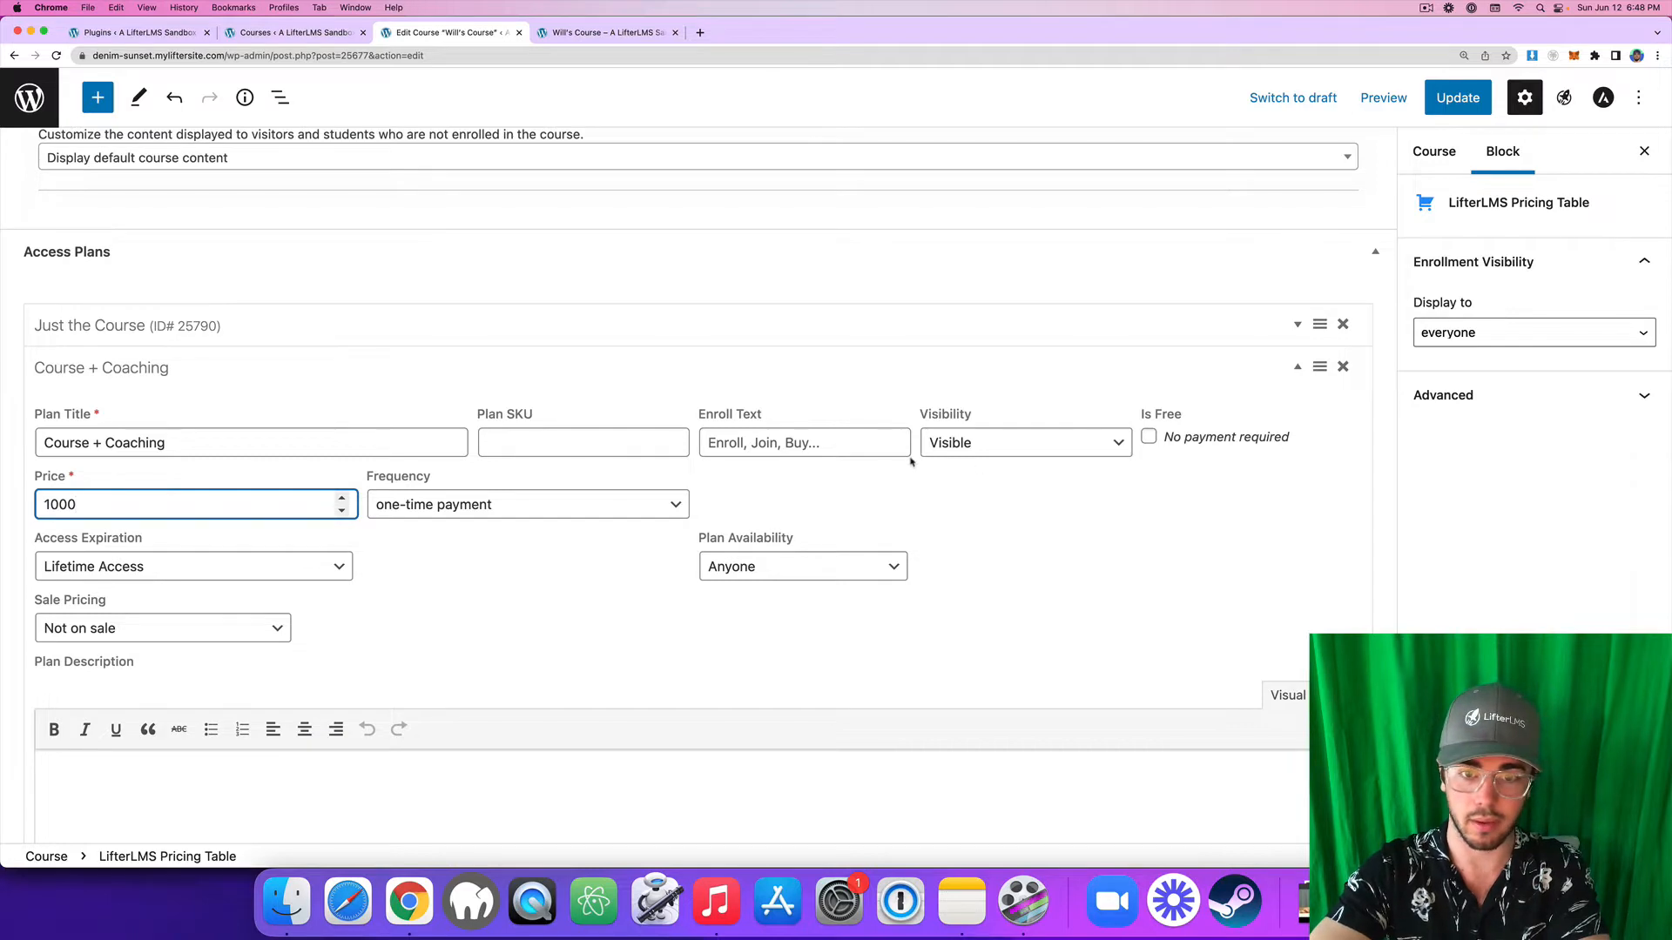
# Update the course with the new access plans and reload its public page to view both plans.
pyautogui.scroll(-3, 1273, 566)
pyautogui.click(1458, 98)
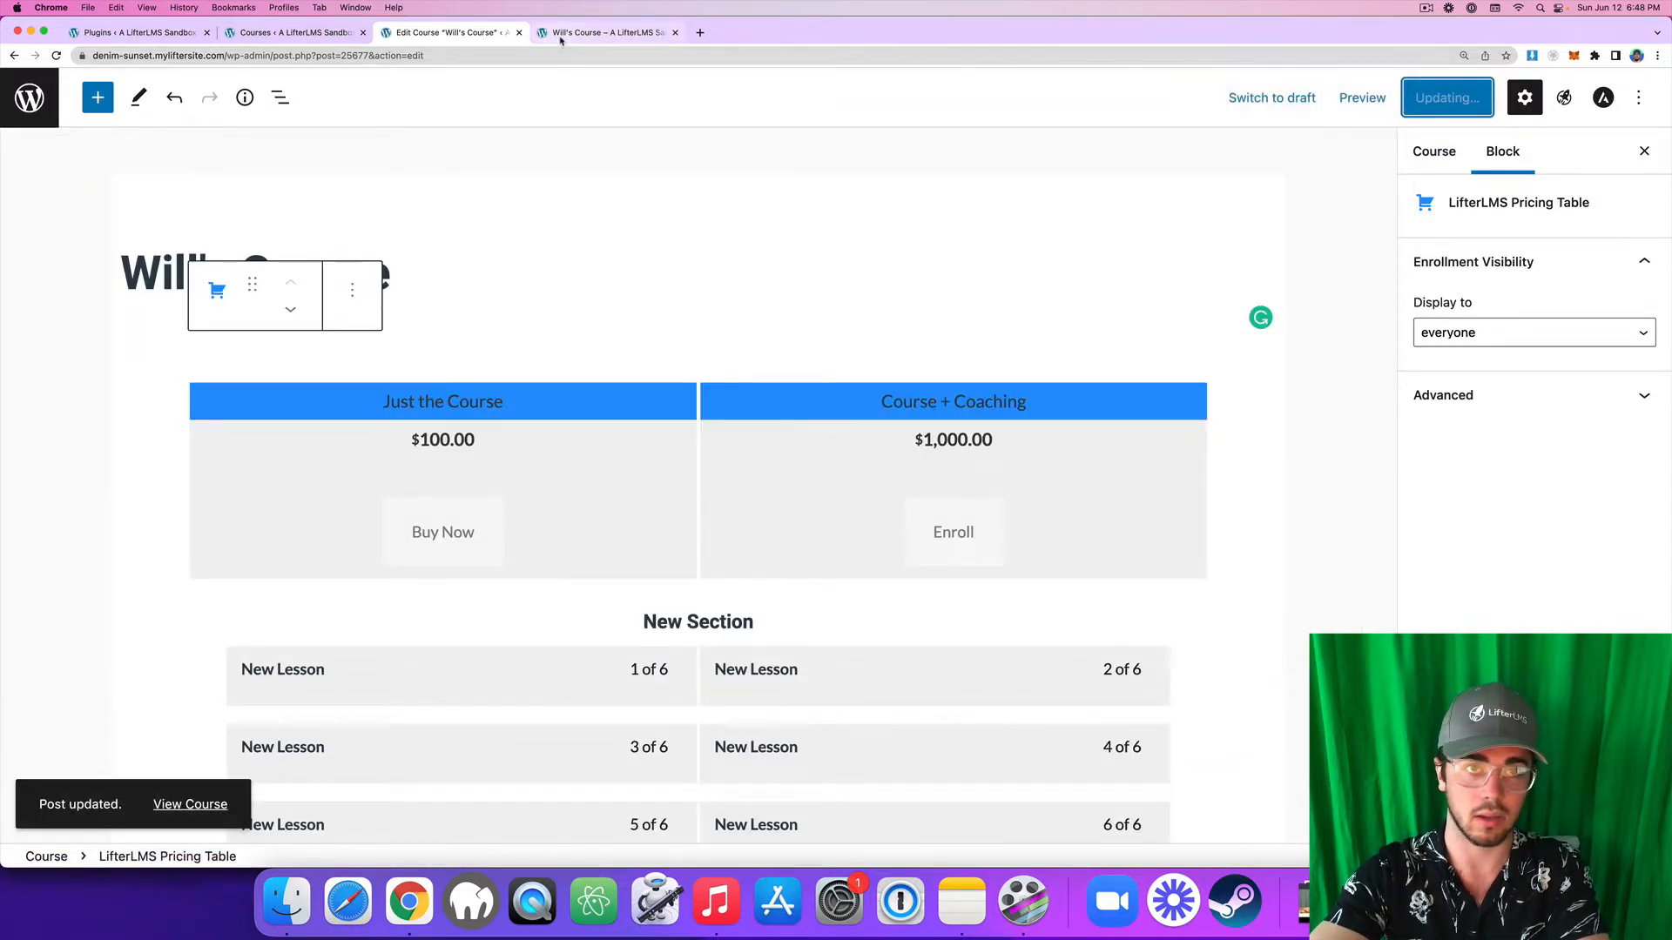
pyautogui.click(605, 32)
pyautogui.press('super+r')
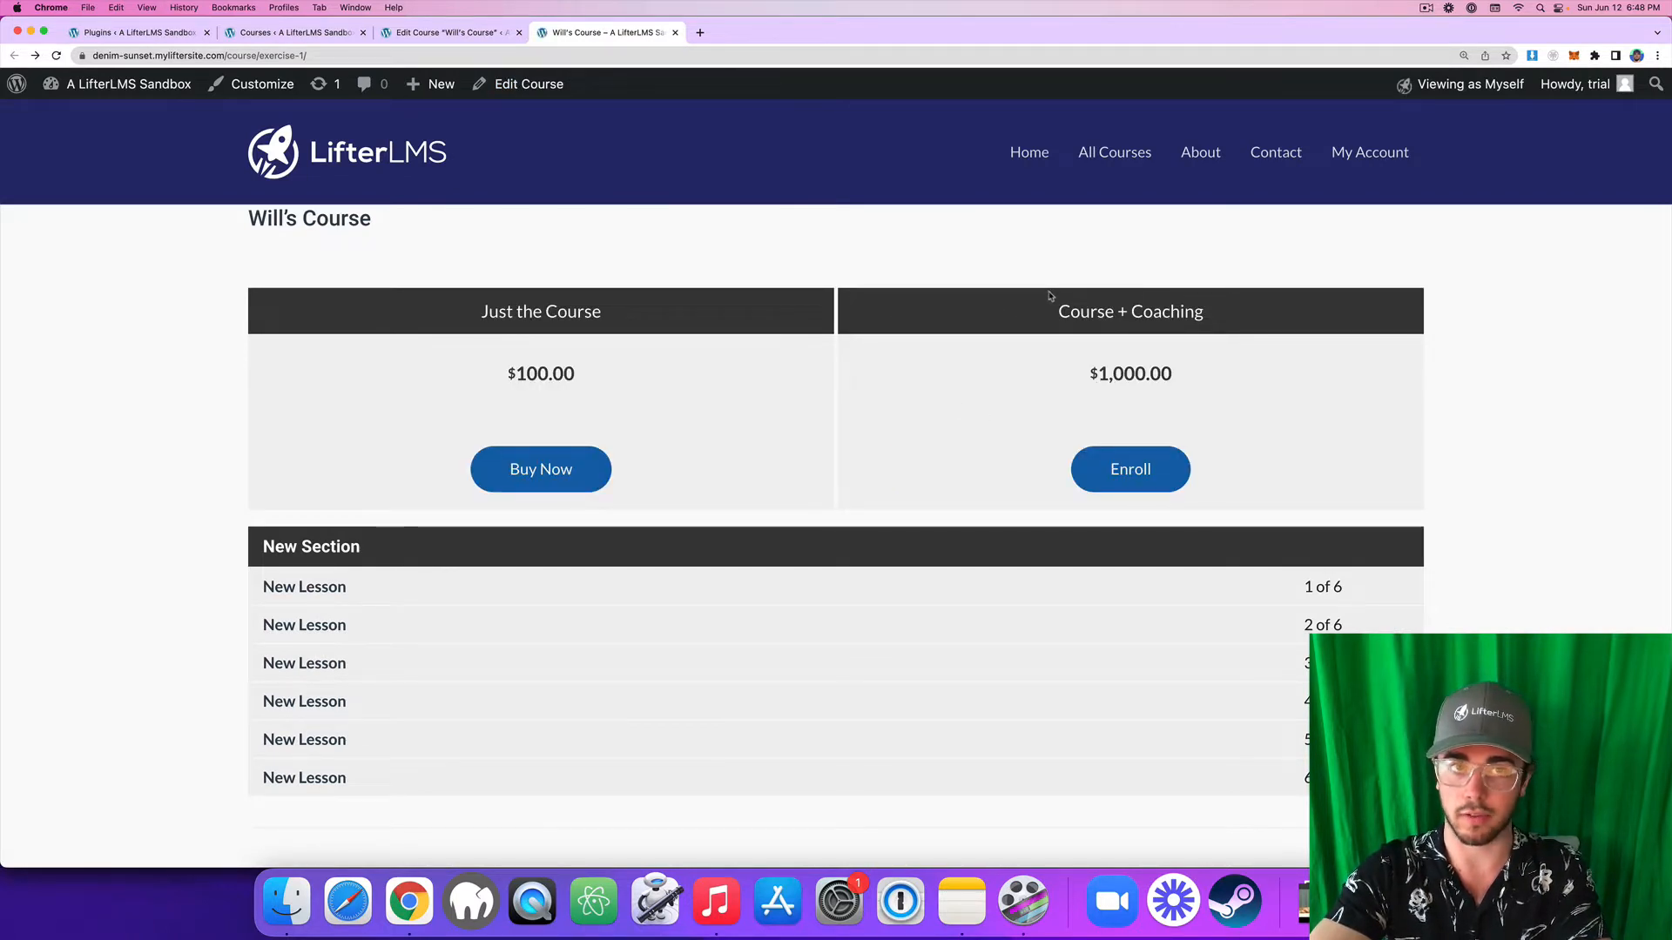
# Remove the LifterLMS Pricing Table block from the course content.
pyautogui.click(446, 28)
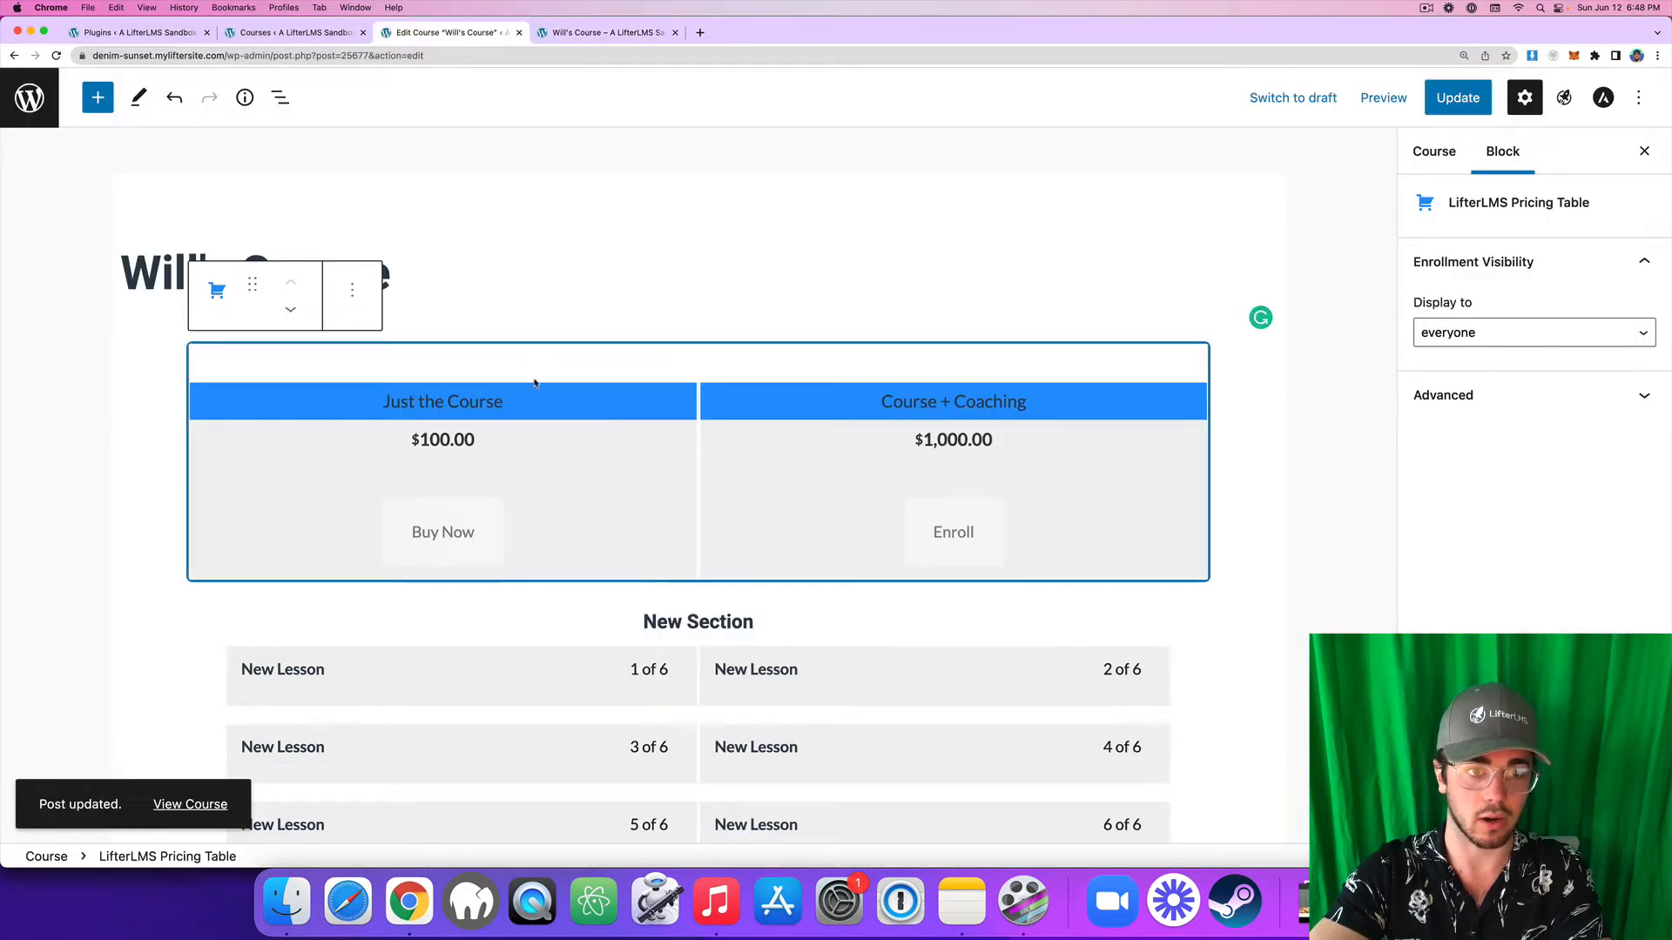
pyautogui.click(341, 298)
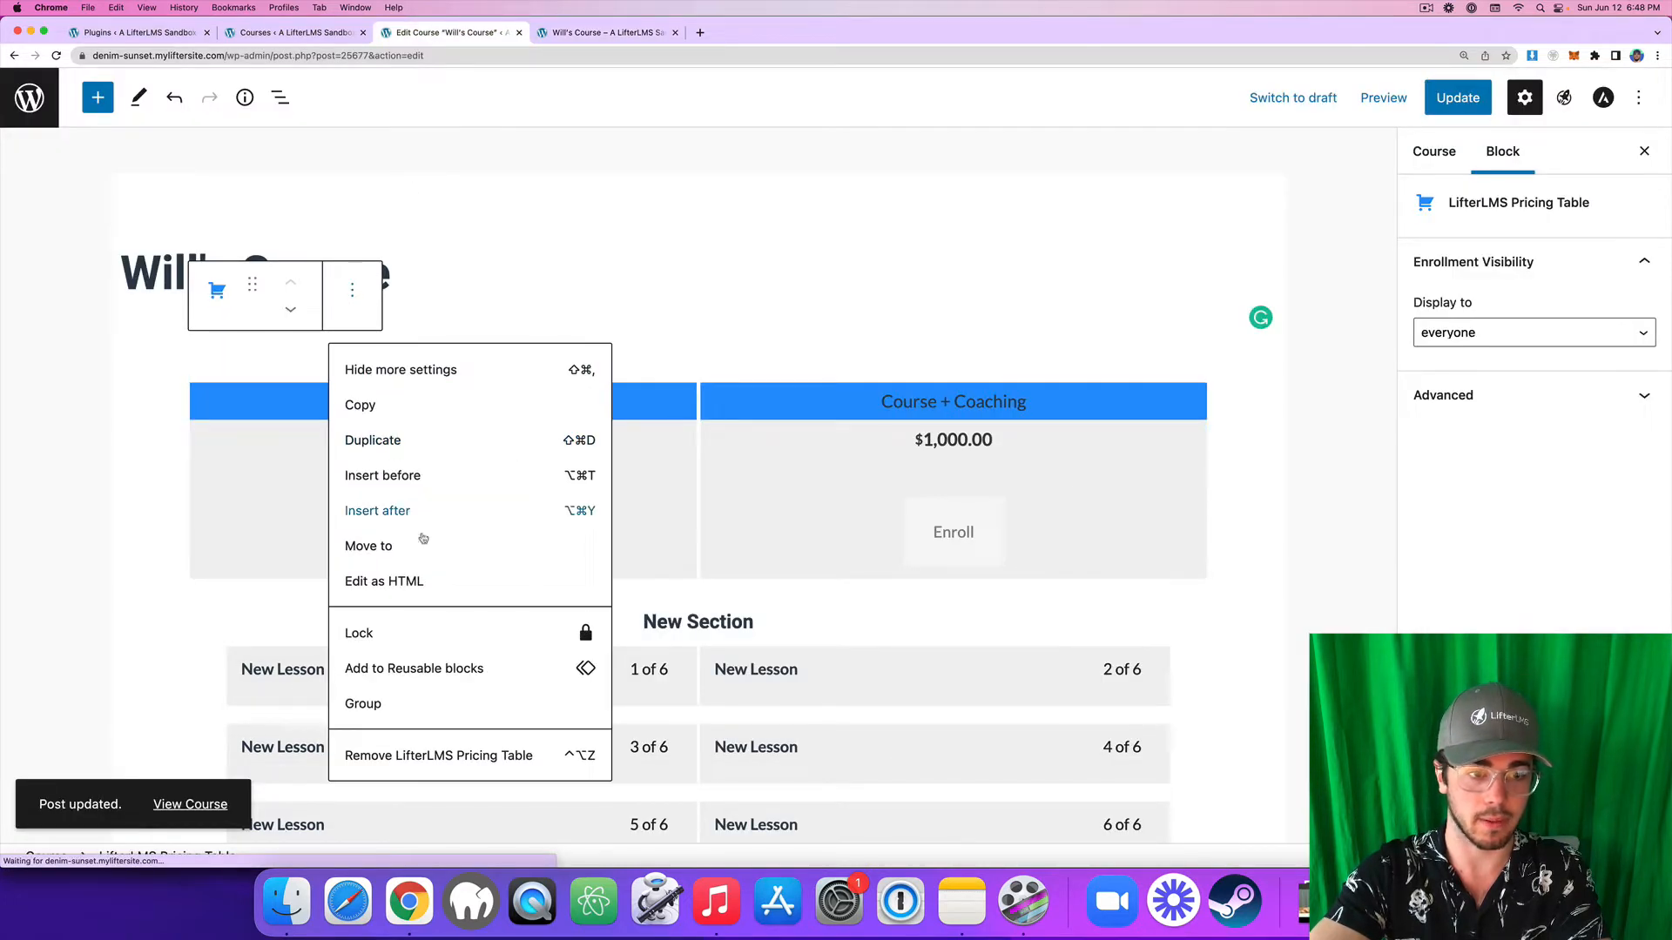
pyautogui.click(447, 755)
# Insert a centred Buttons block below the course title with the button text "Buy Now!".
pyautogui.click(444, 273)
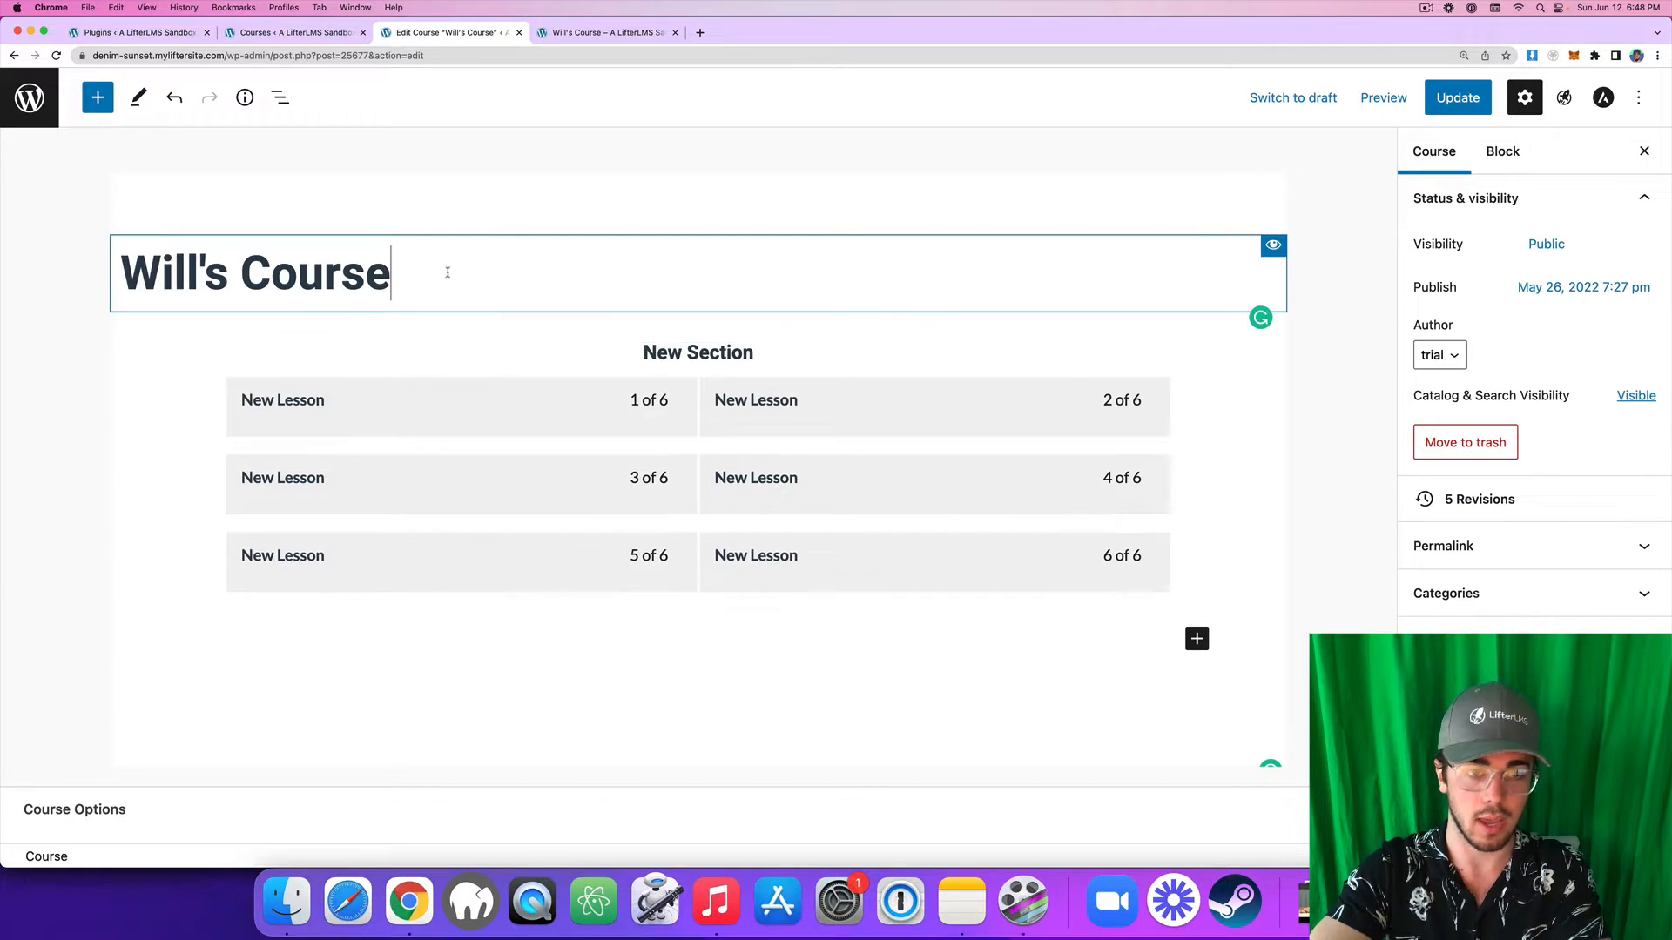
pyautogui.press('Return')
pyautogui.write('/Button')
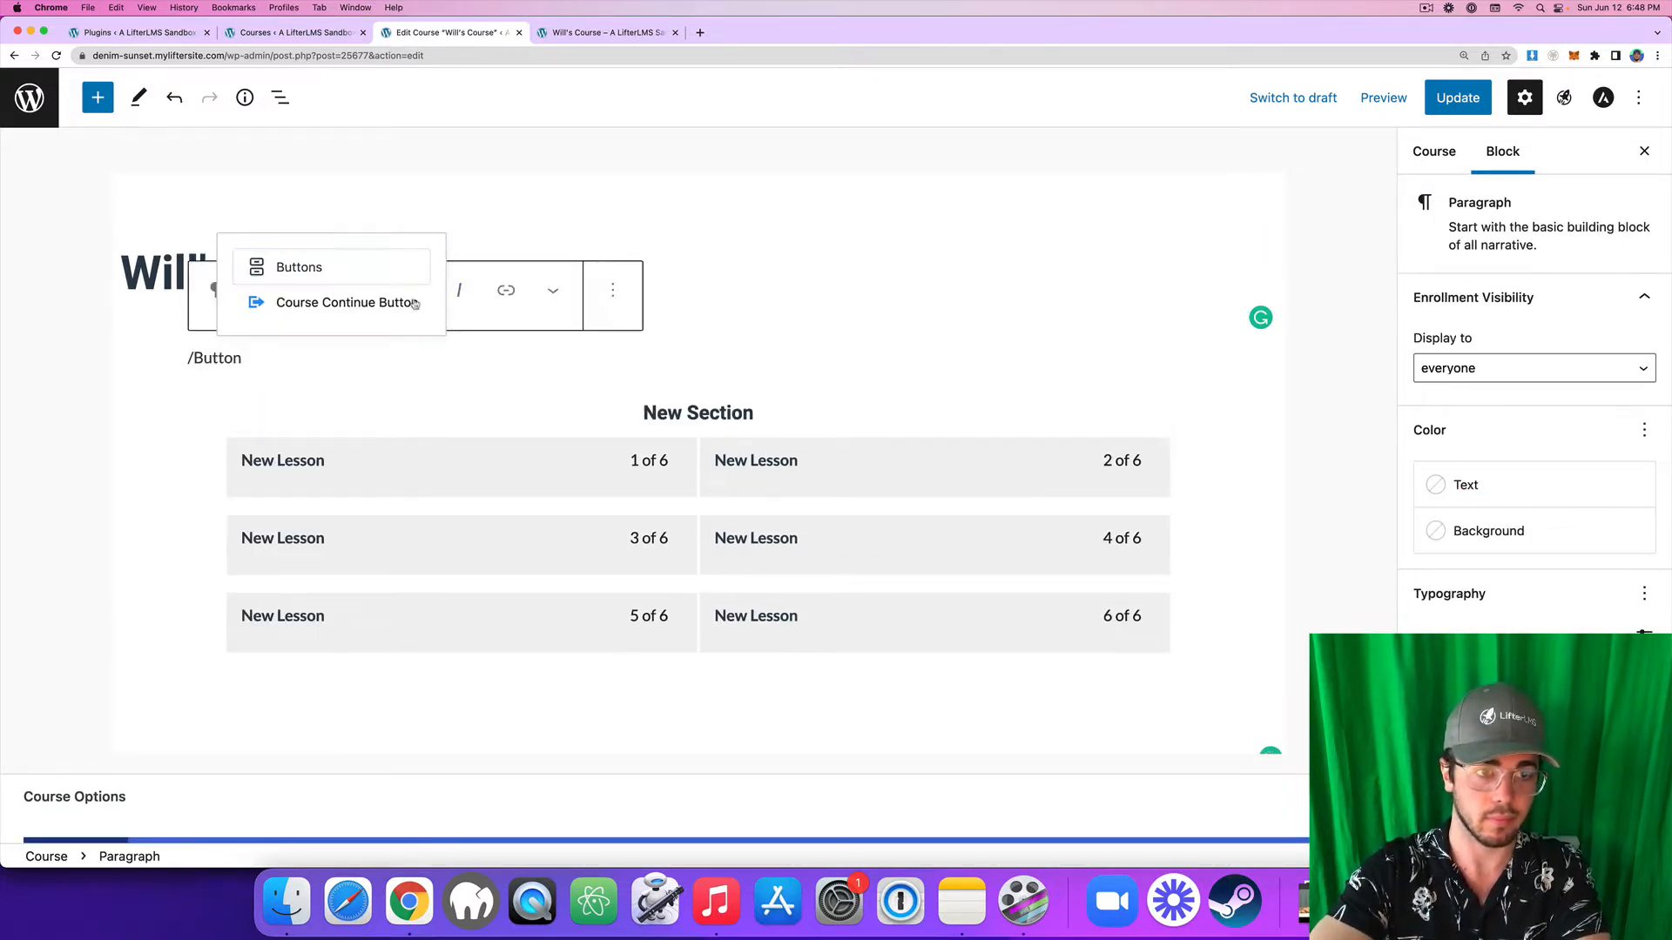
pyautogui.press('Return')
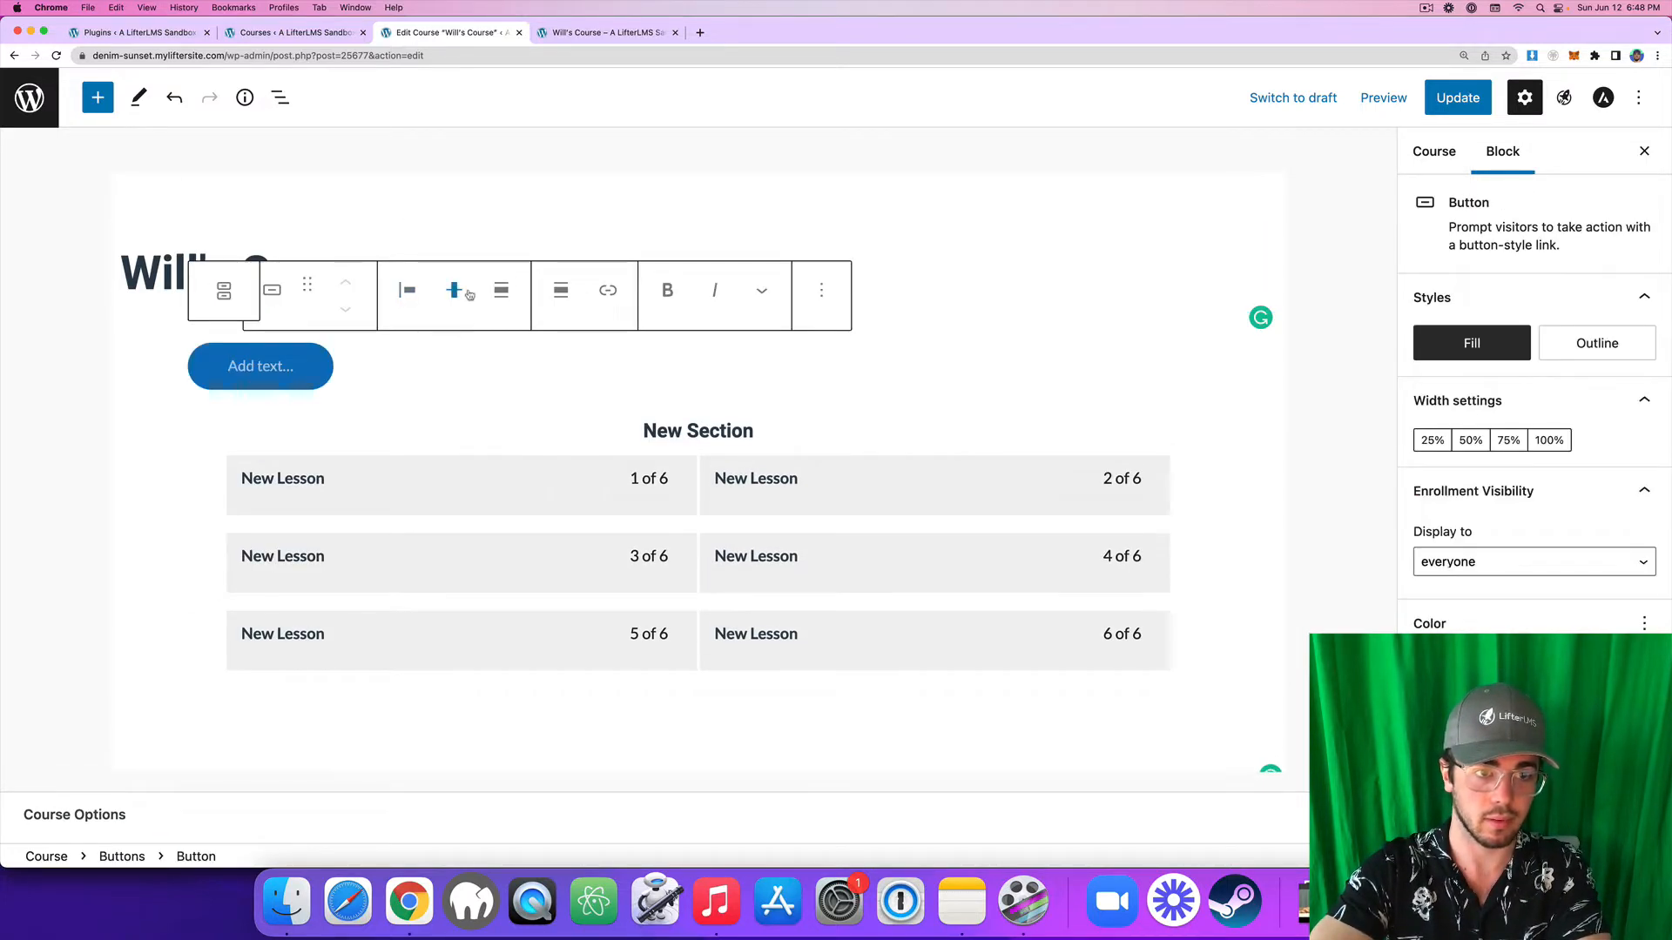
pyautogui.click(399, 290)
pyautogui.click(475, 405)
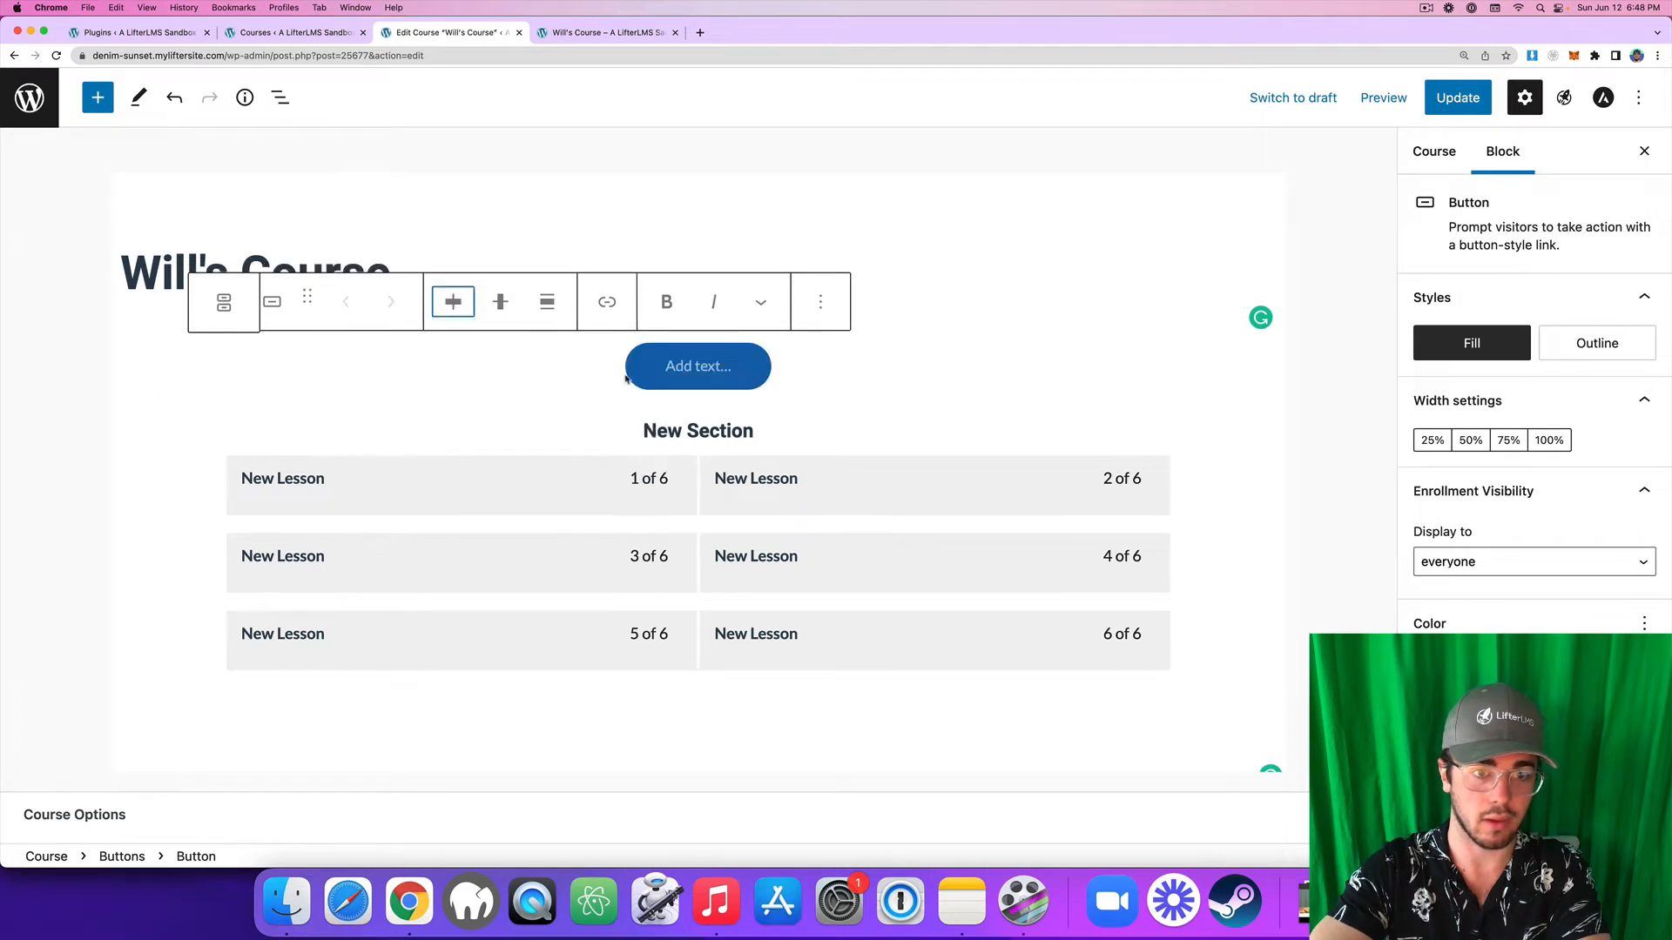
pyautogui.write('Buy Now!')
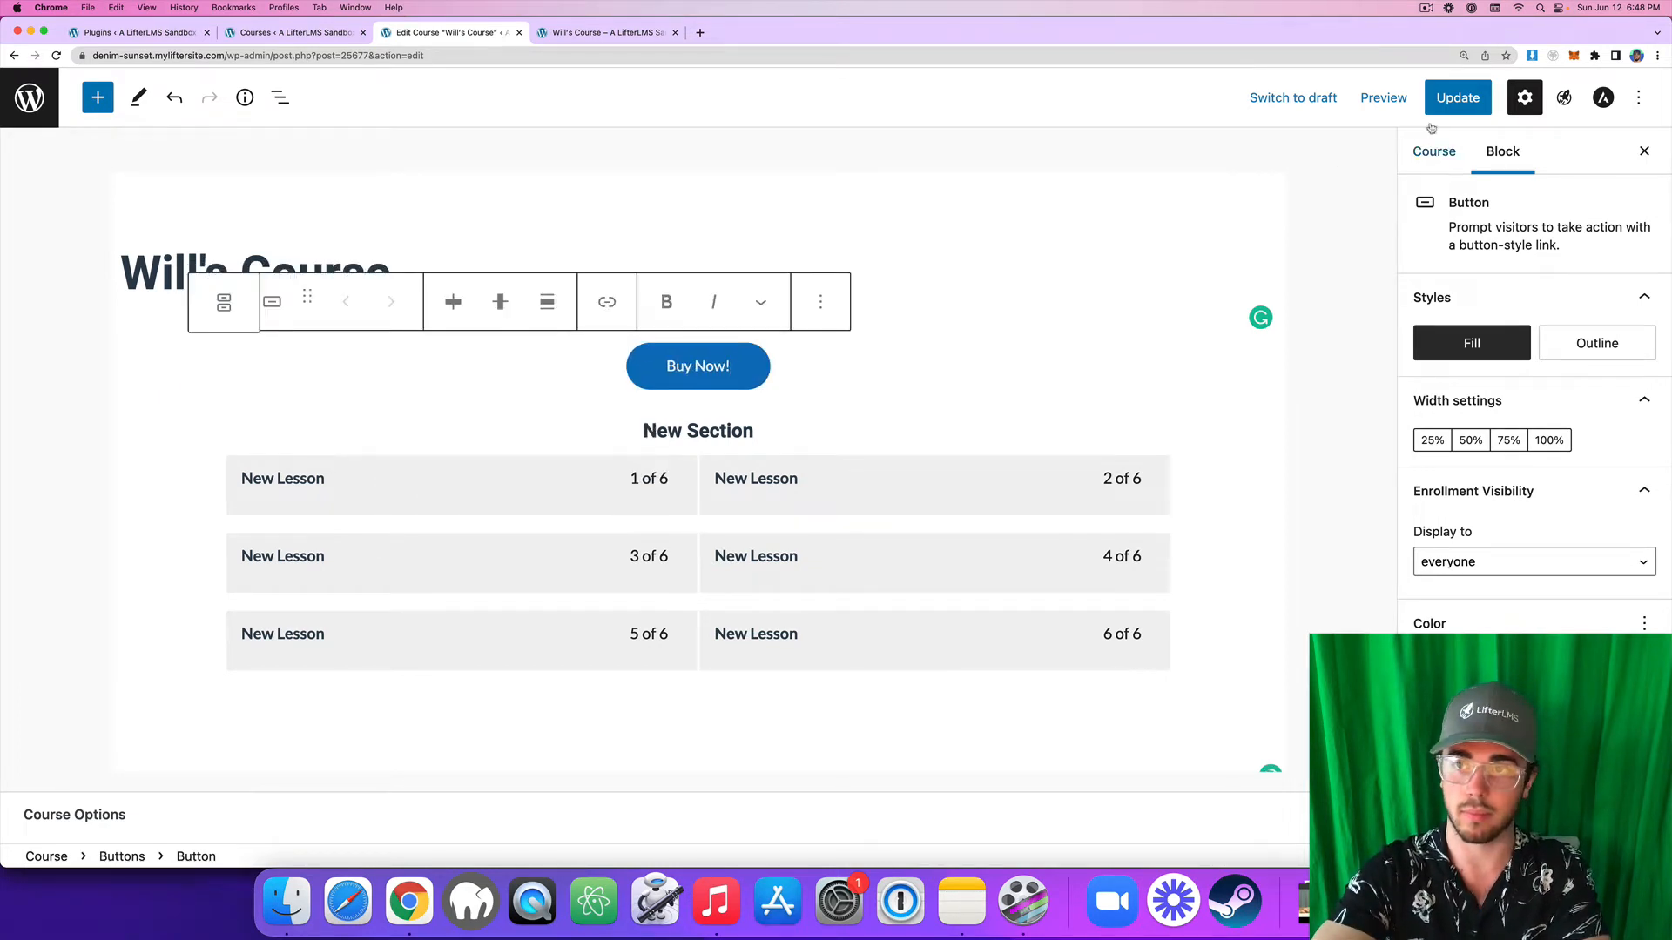
# Update the course with the new button and reload its public page to check the layout.
pyautogui.press('super+s')
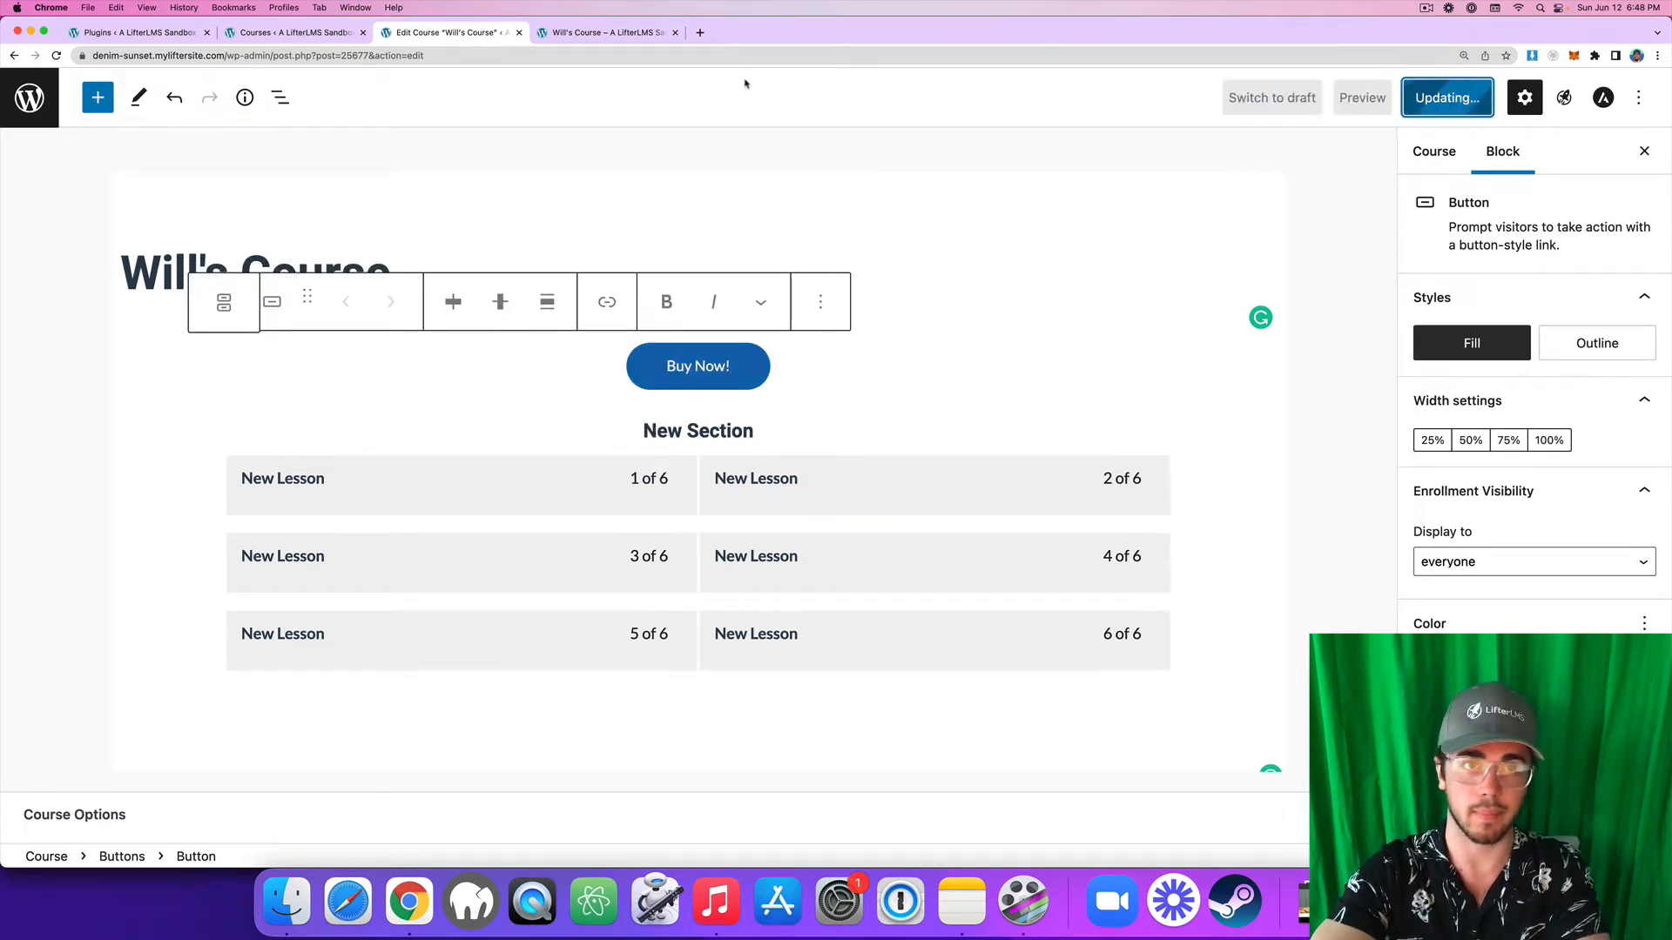
pyautogui.click(612, 33)
pyautogui.press('super+r')
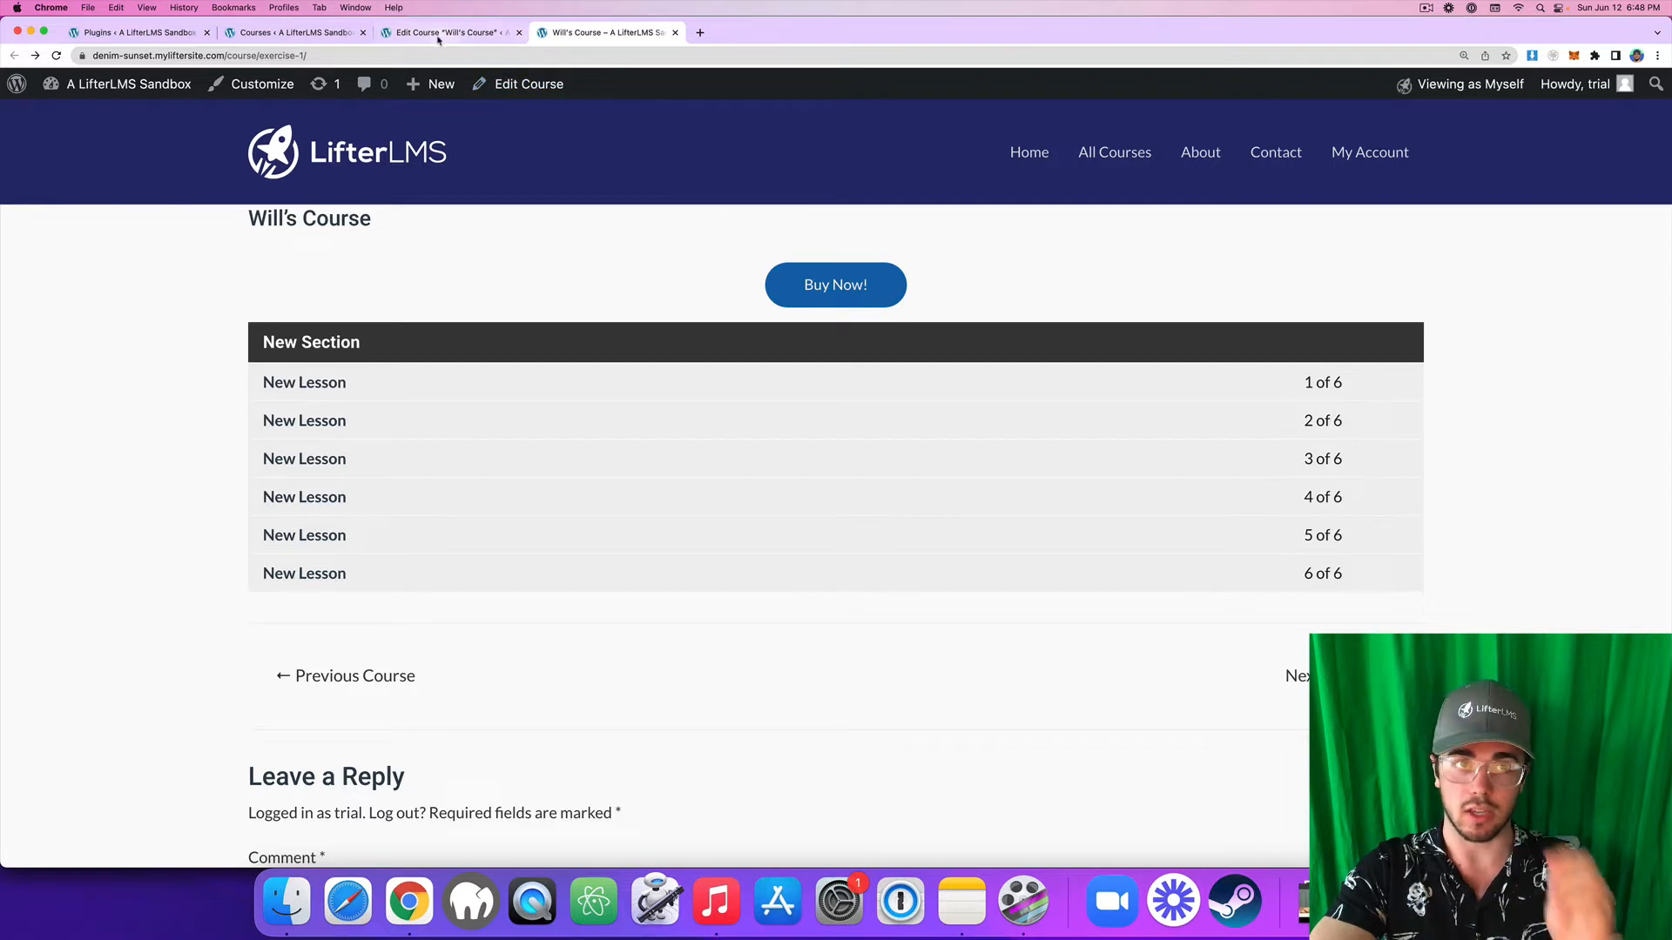
# Create a new WordPress page titled "Upsell Page".
pyautogui.click(305, 35)
pyautogui.moveTo(85, 237)
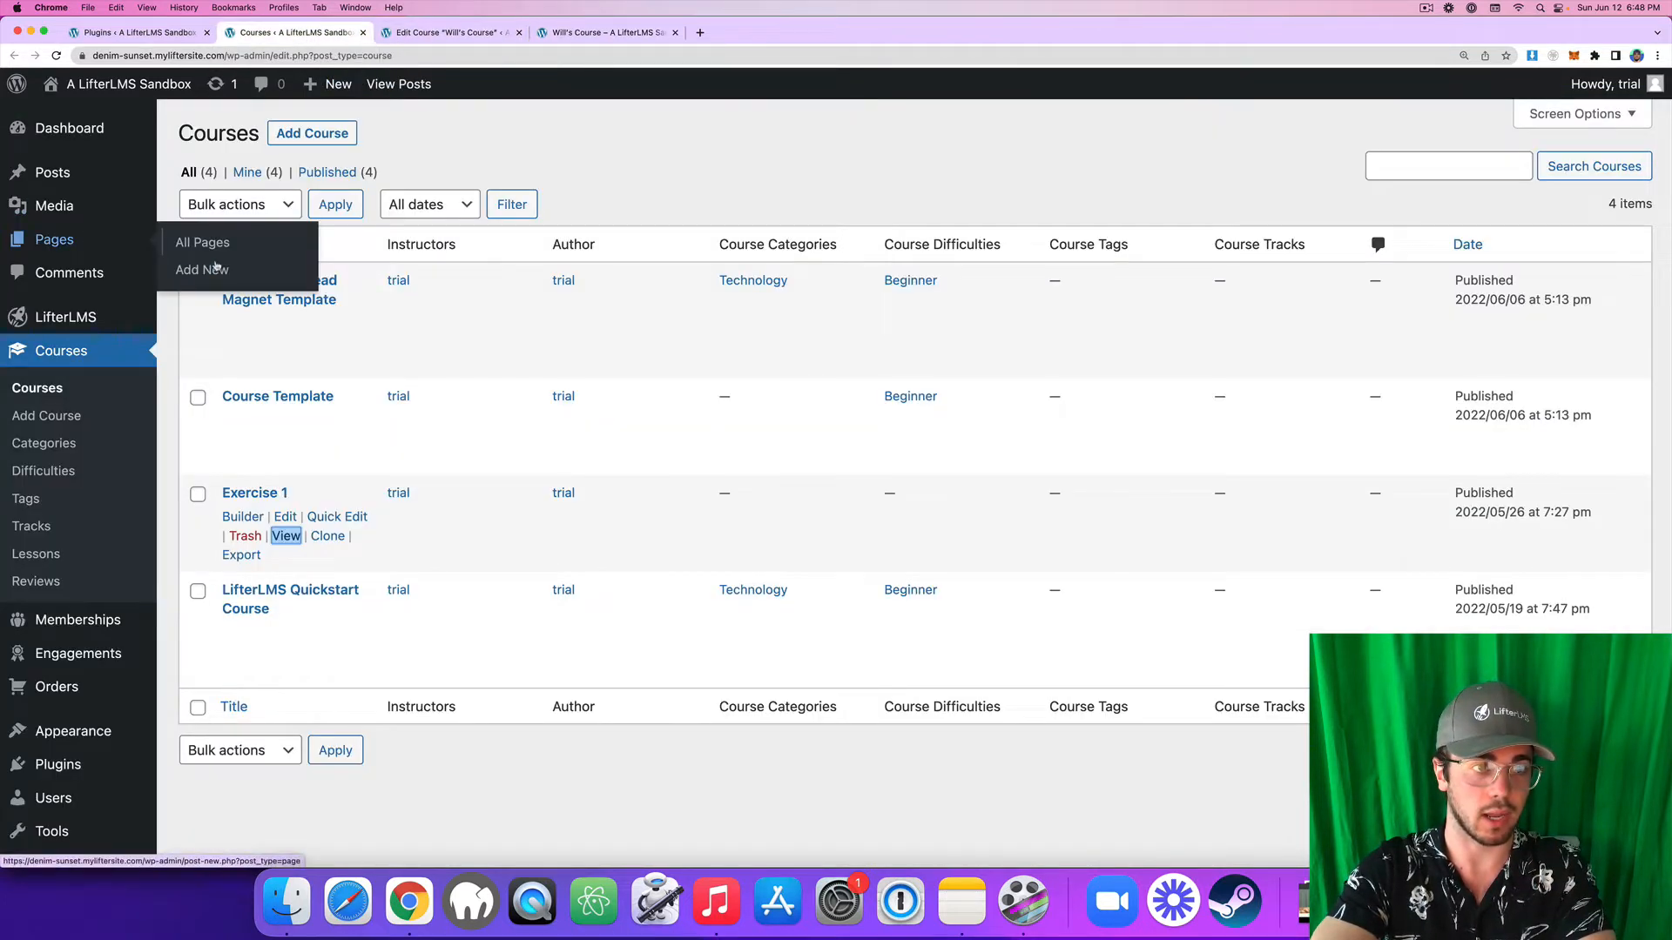
pyautogui.click(216, 268)
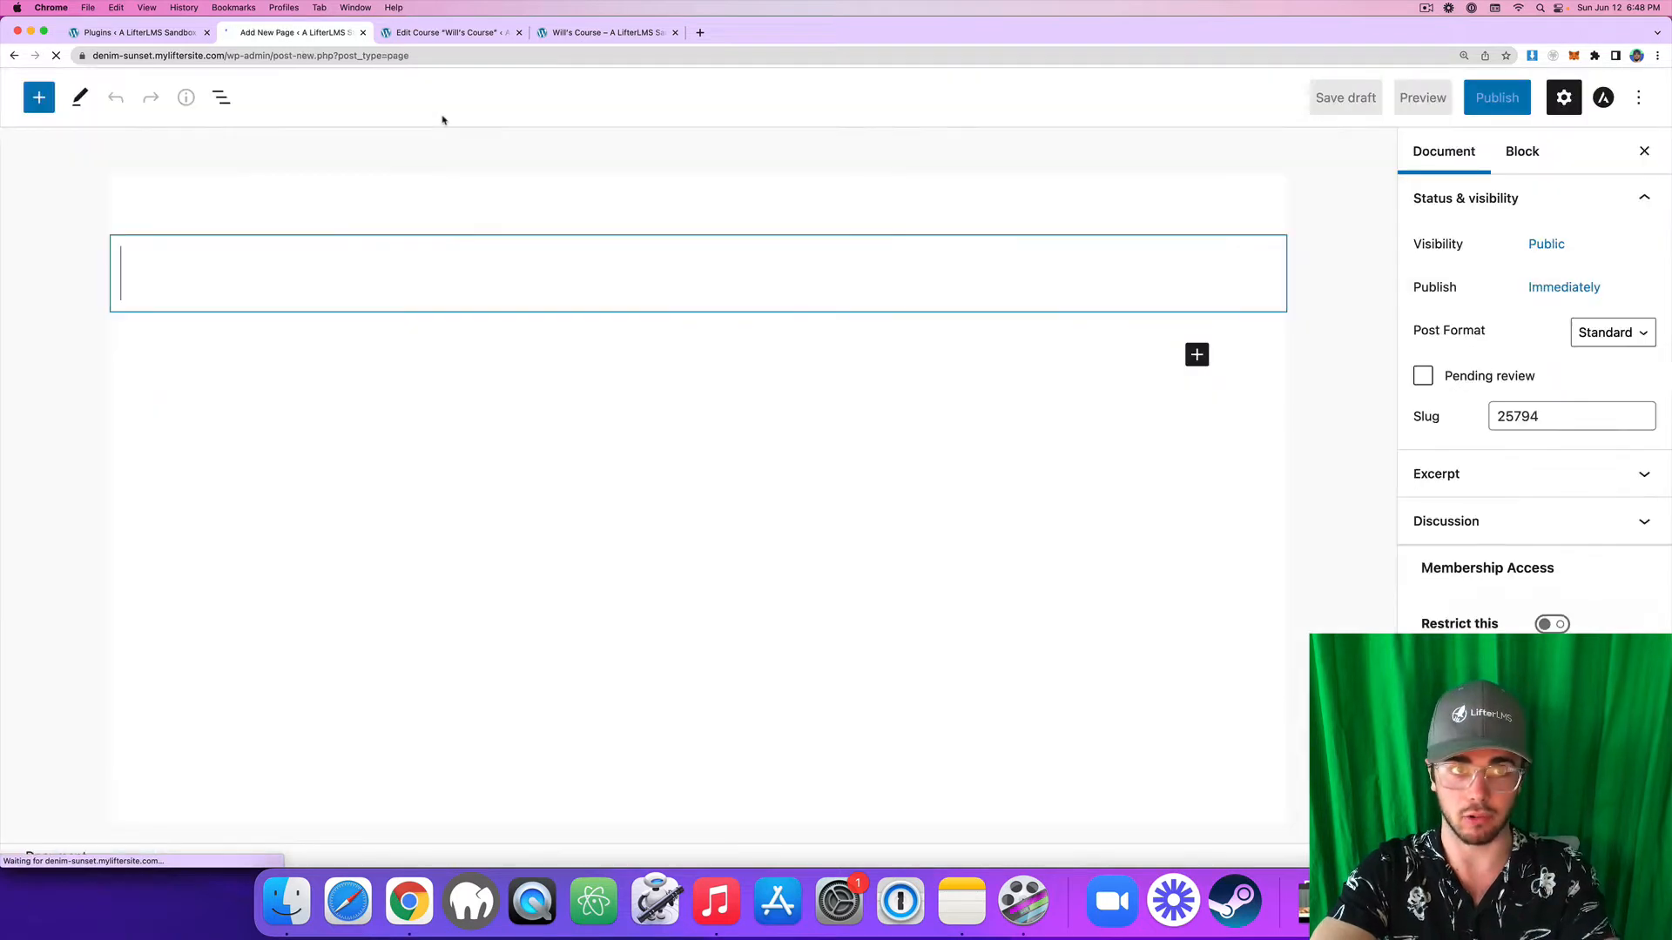
pyautogui.write('Upsell Page')
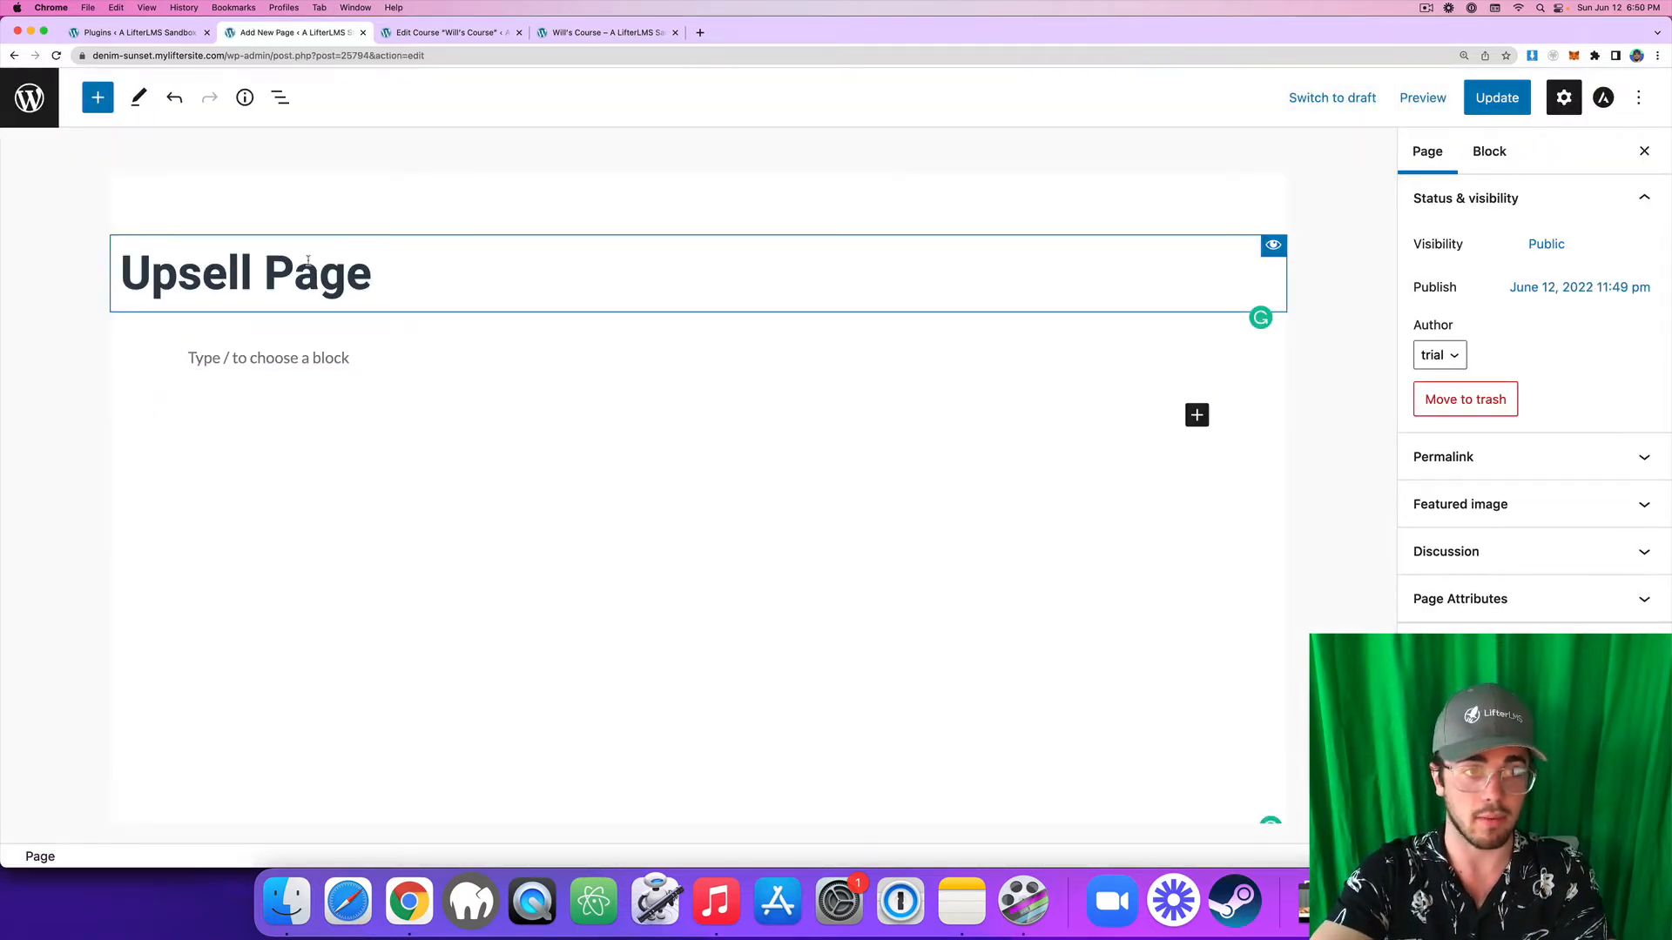
# Write the page's first paragraph: "Today only, you can pick up the course + coaching for $1000 instead of the usualy $3000".
pyautogui.press('Return')
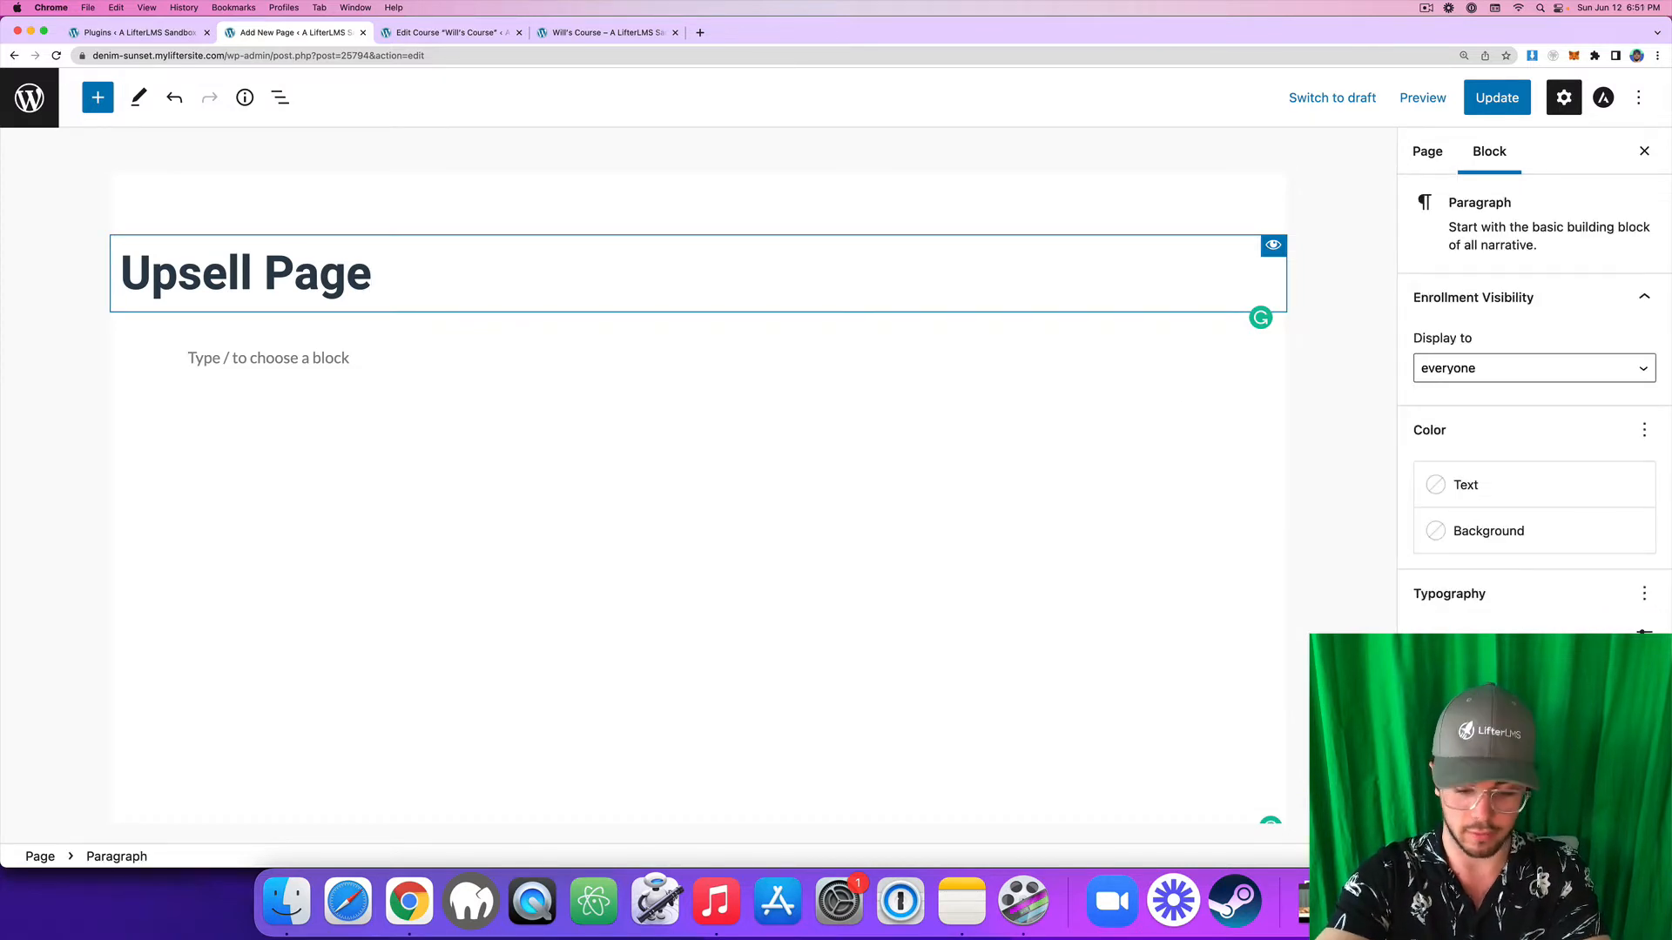
pyautogui.write('T')
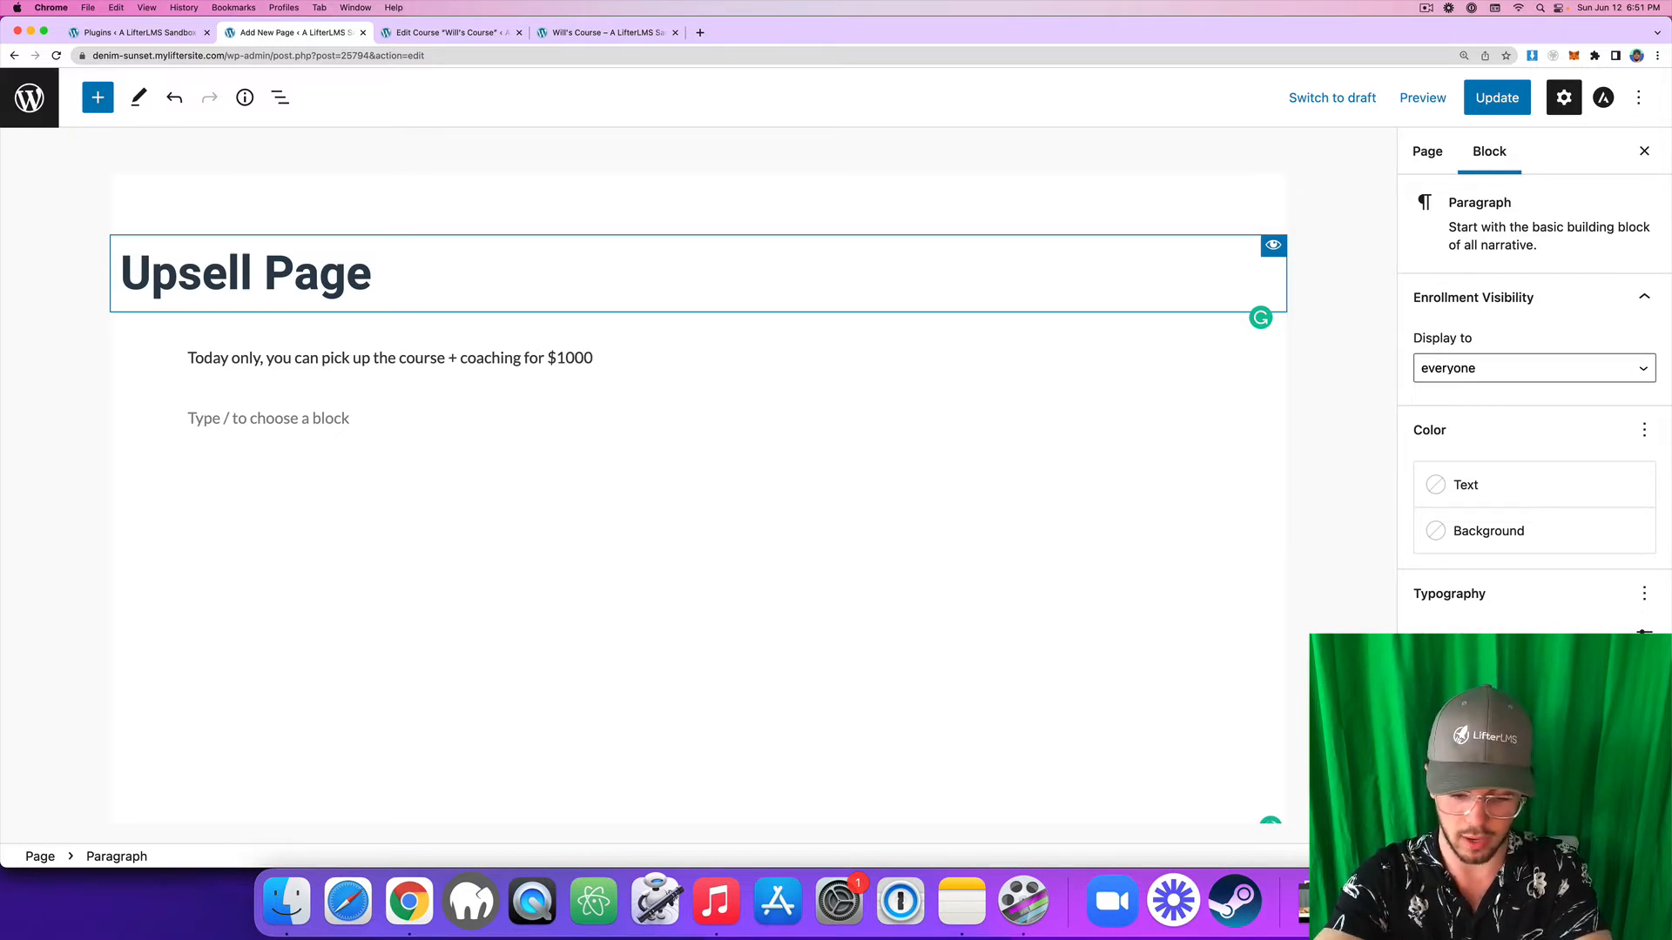
pyautogui.write('instead of the usualy @3')
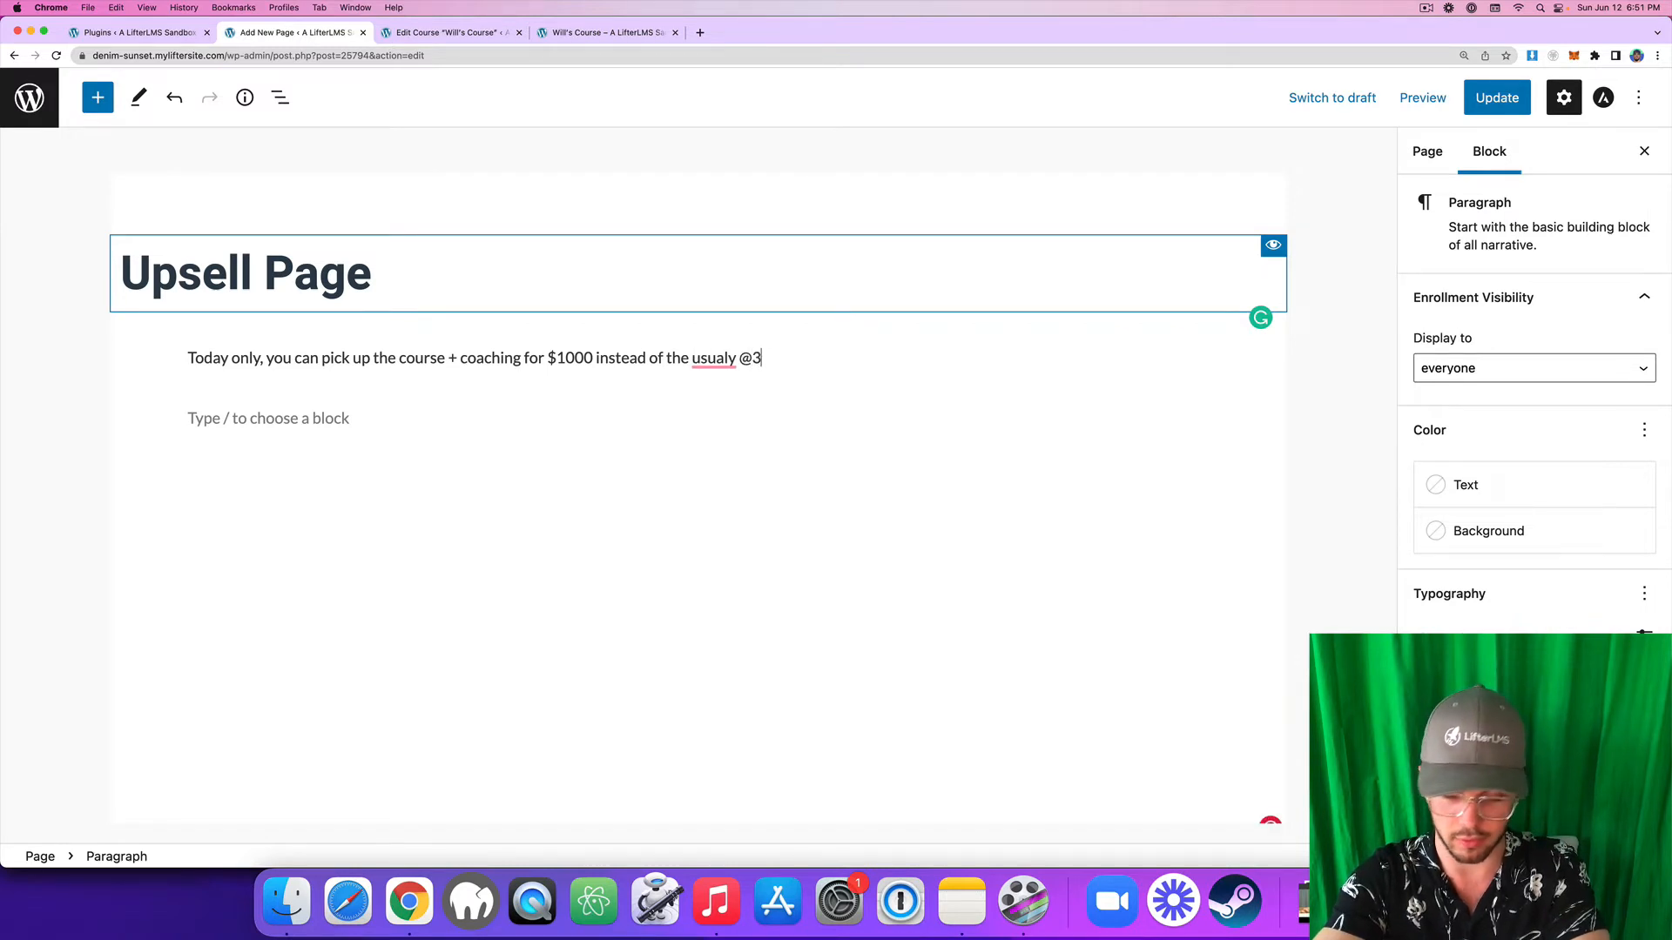
pyautogui.press('Left')
pyautogui.press('Left')
pyautogui.press('Left')
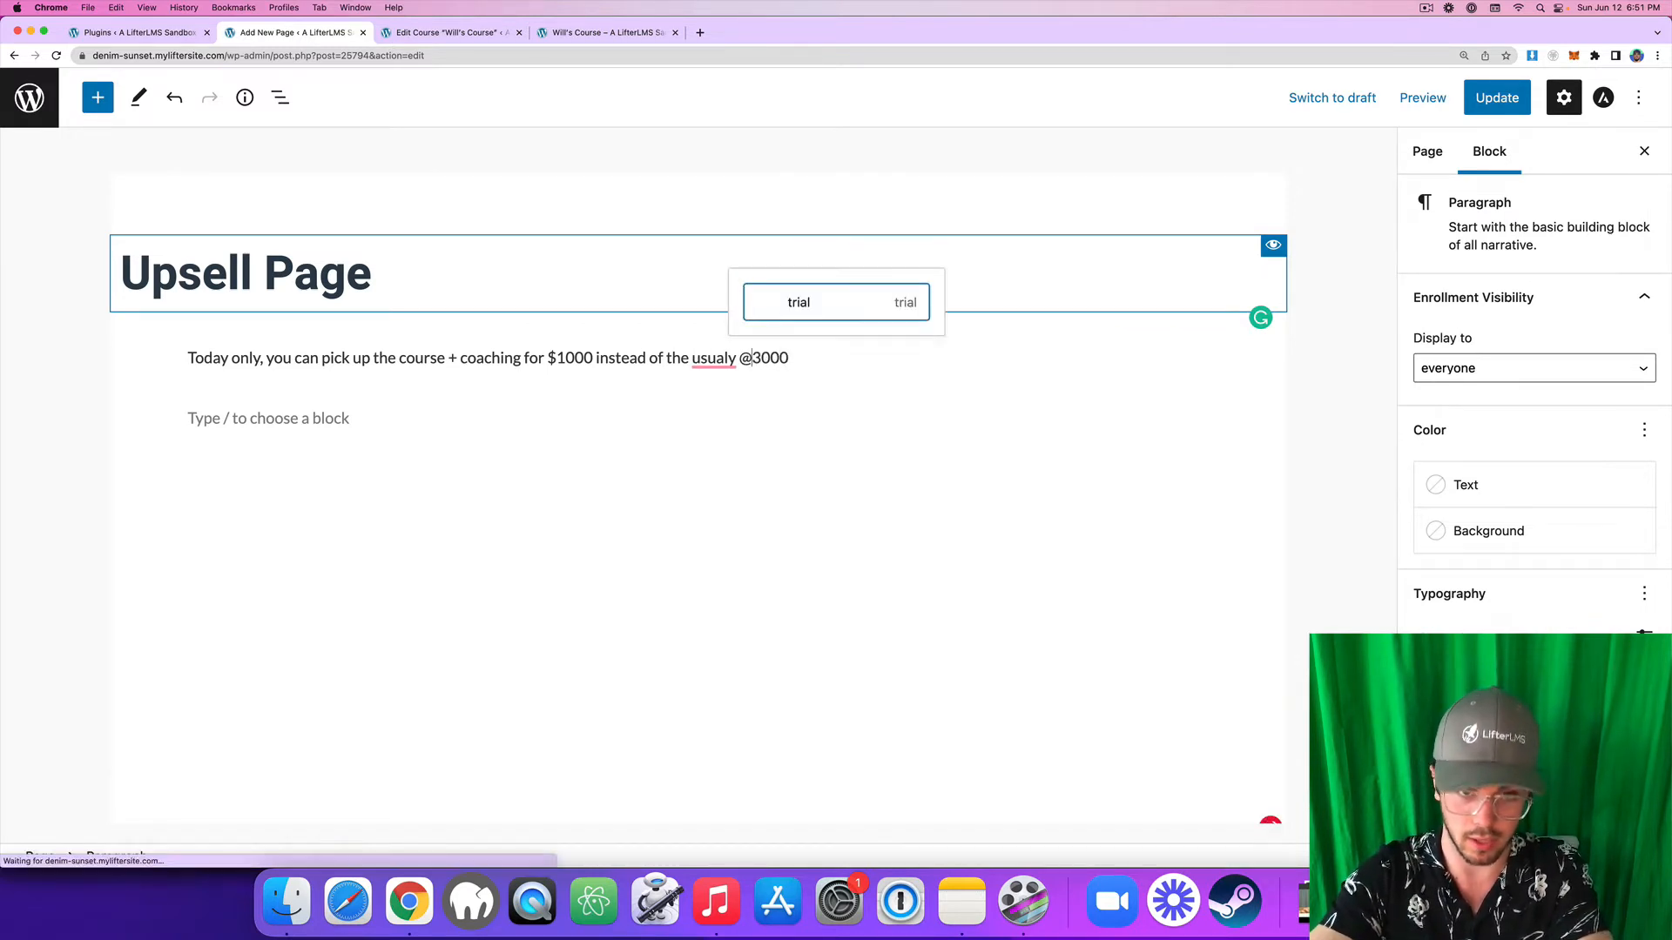
pyautogui.press('BackSpace')
pyautogui.write('$')
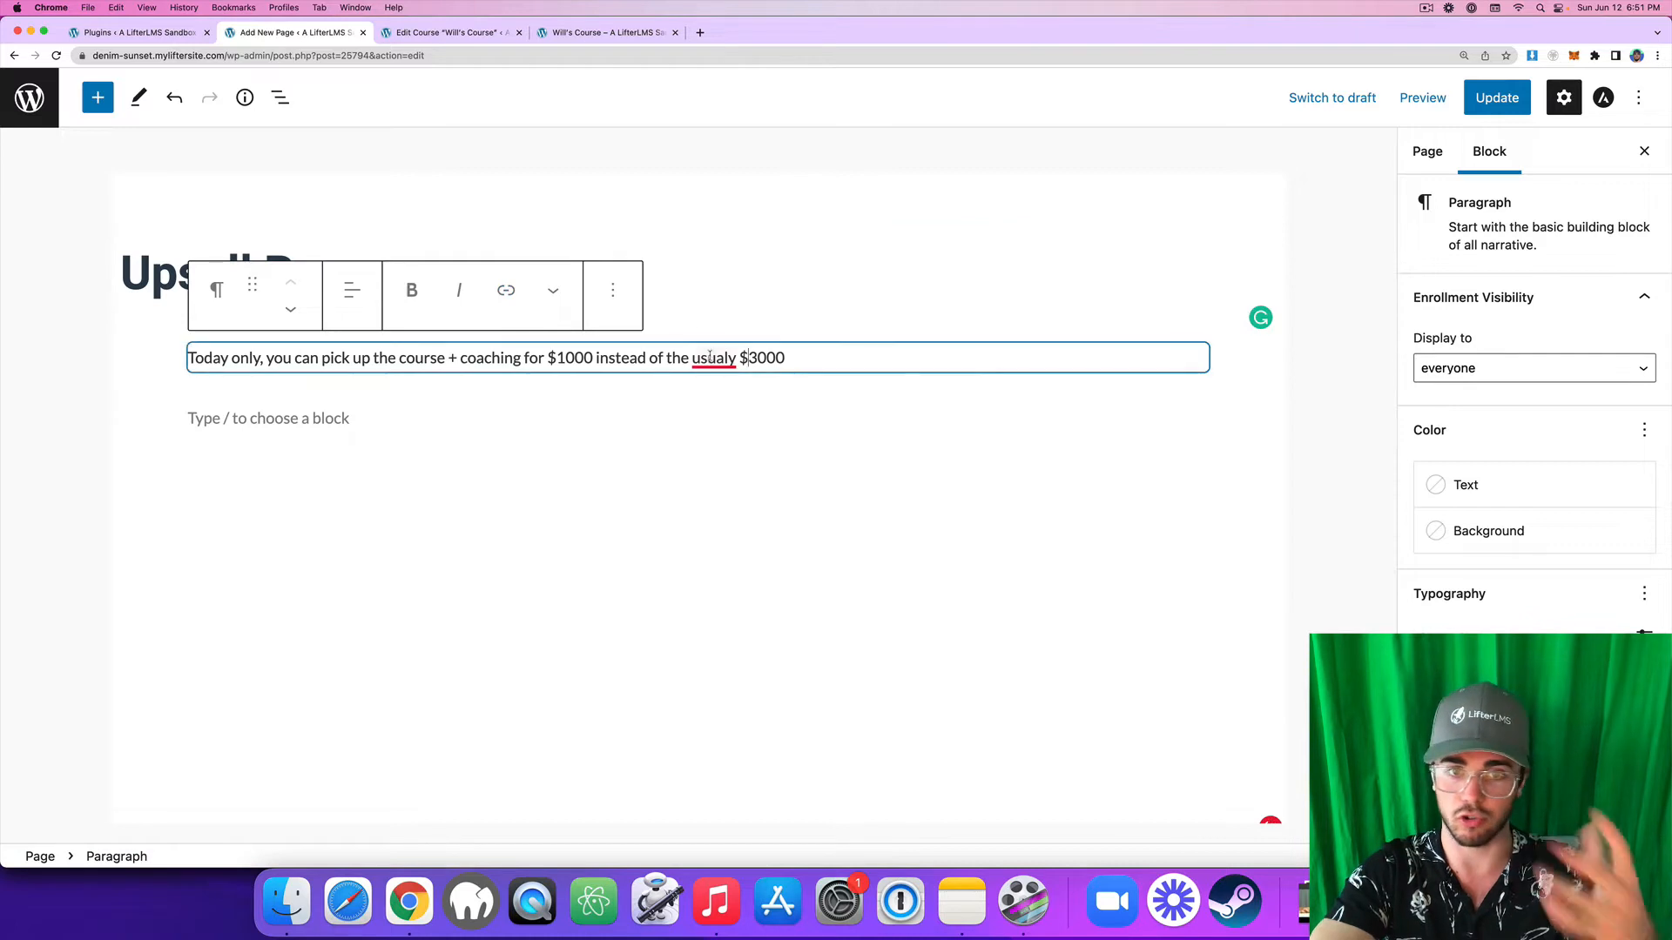
# Correct "usualy" to "usual" in the offer paragraph and add a button below it reading "Yes! I'm in, sign me up for the coaching!".
pyautogui.moveTo(716, 364)
pyautogui.click(737, 397)
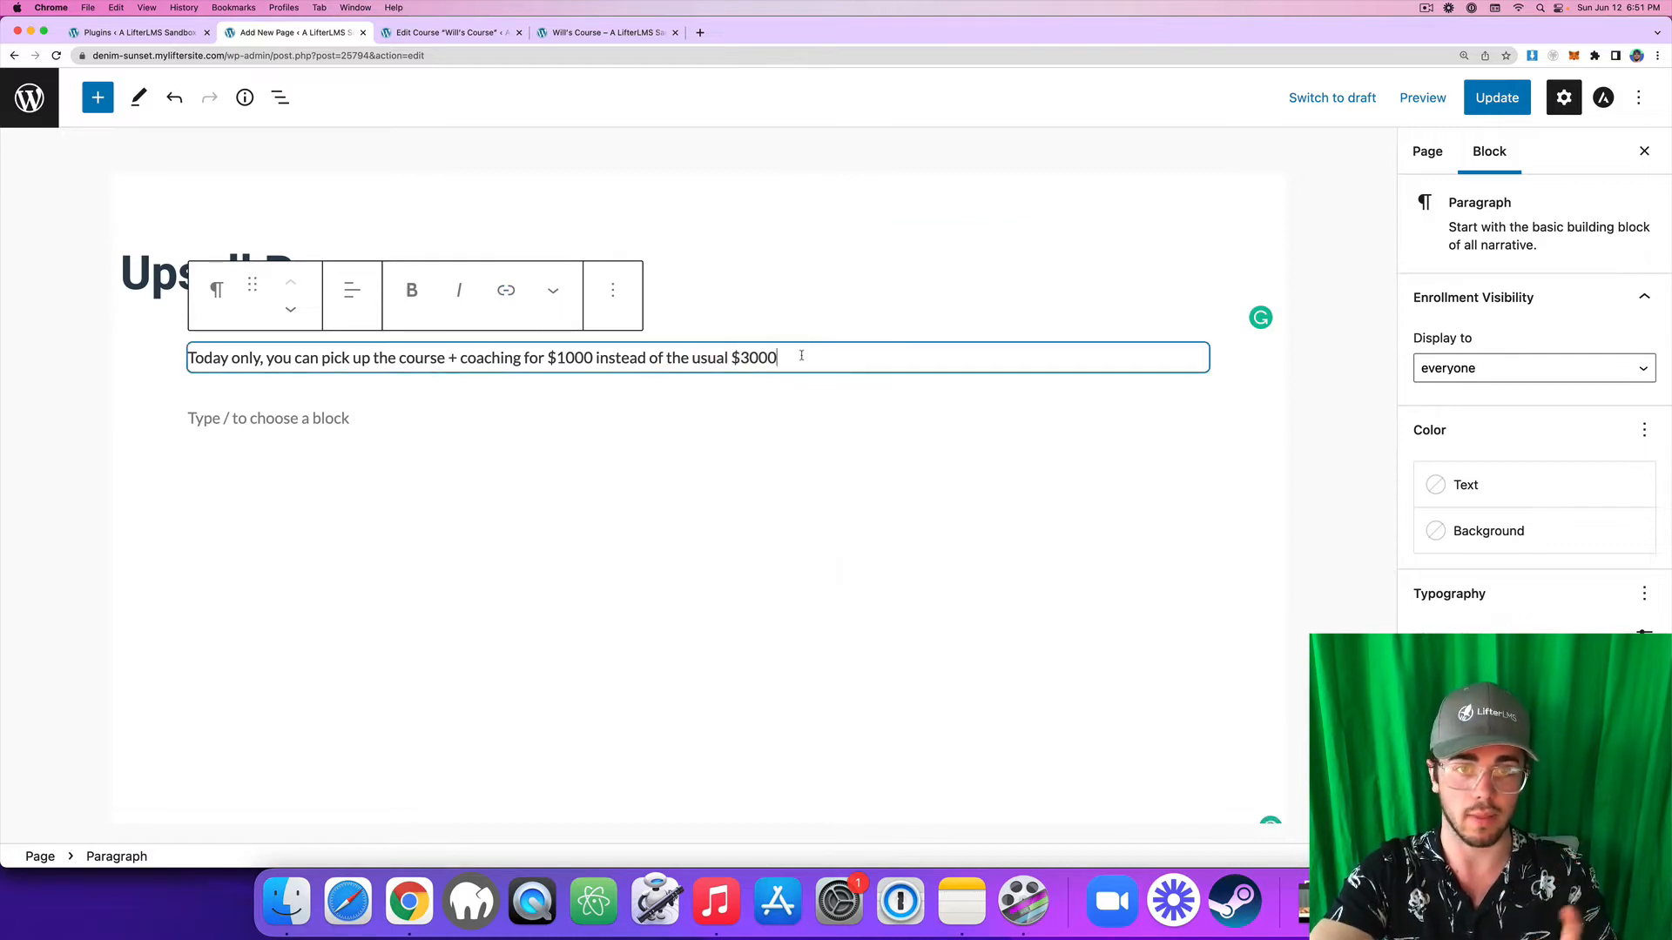
pyautogui.click(707, 412)
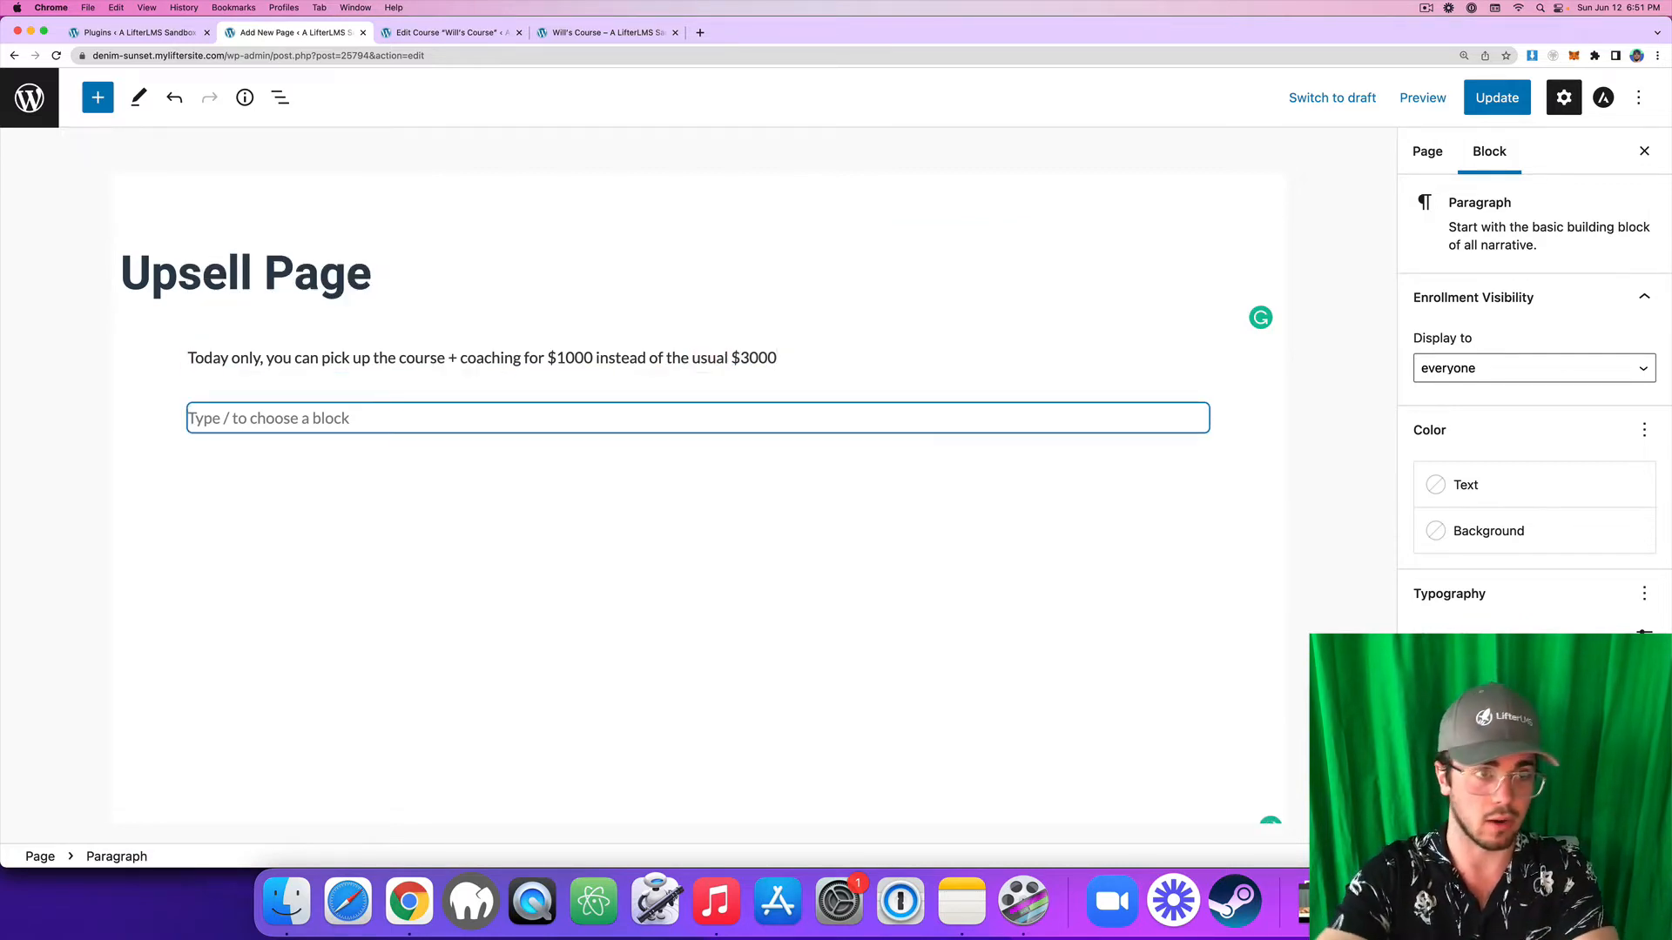
pyautogui.write('/button')
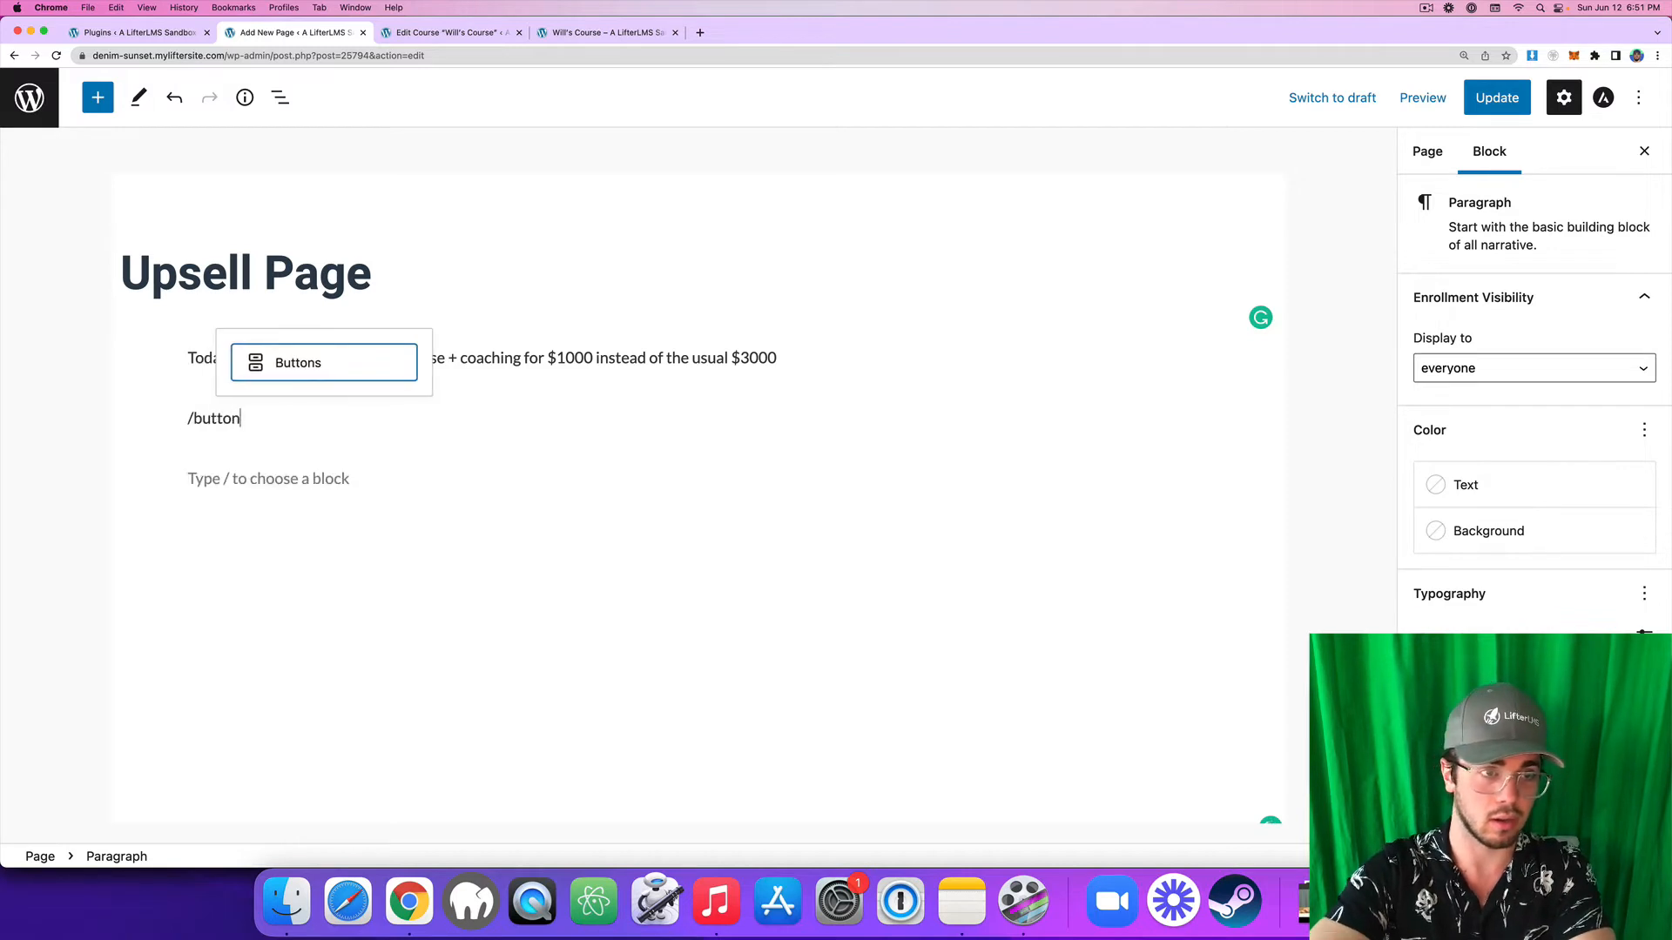
pyautogui.press('Return')
pyautogui.write('Y')
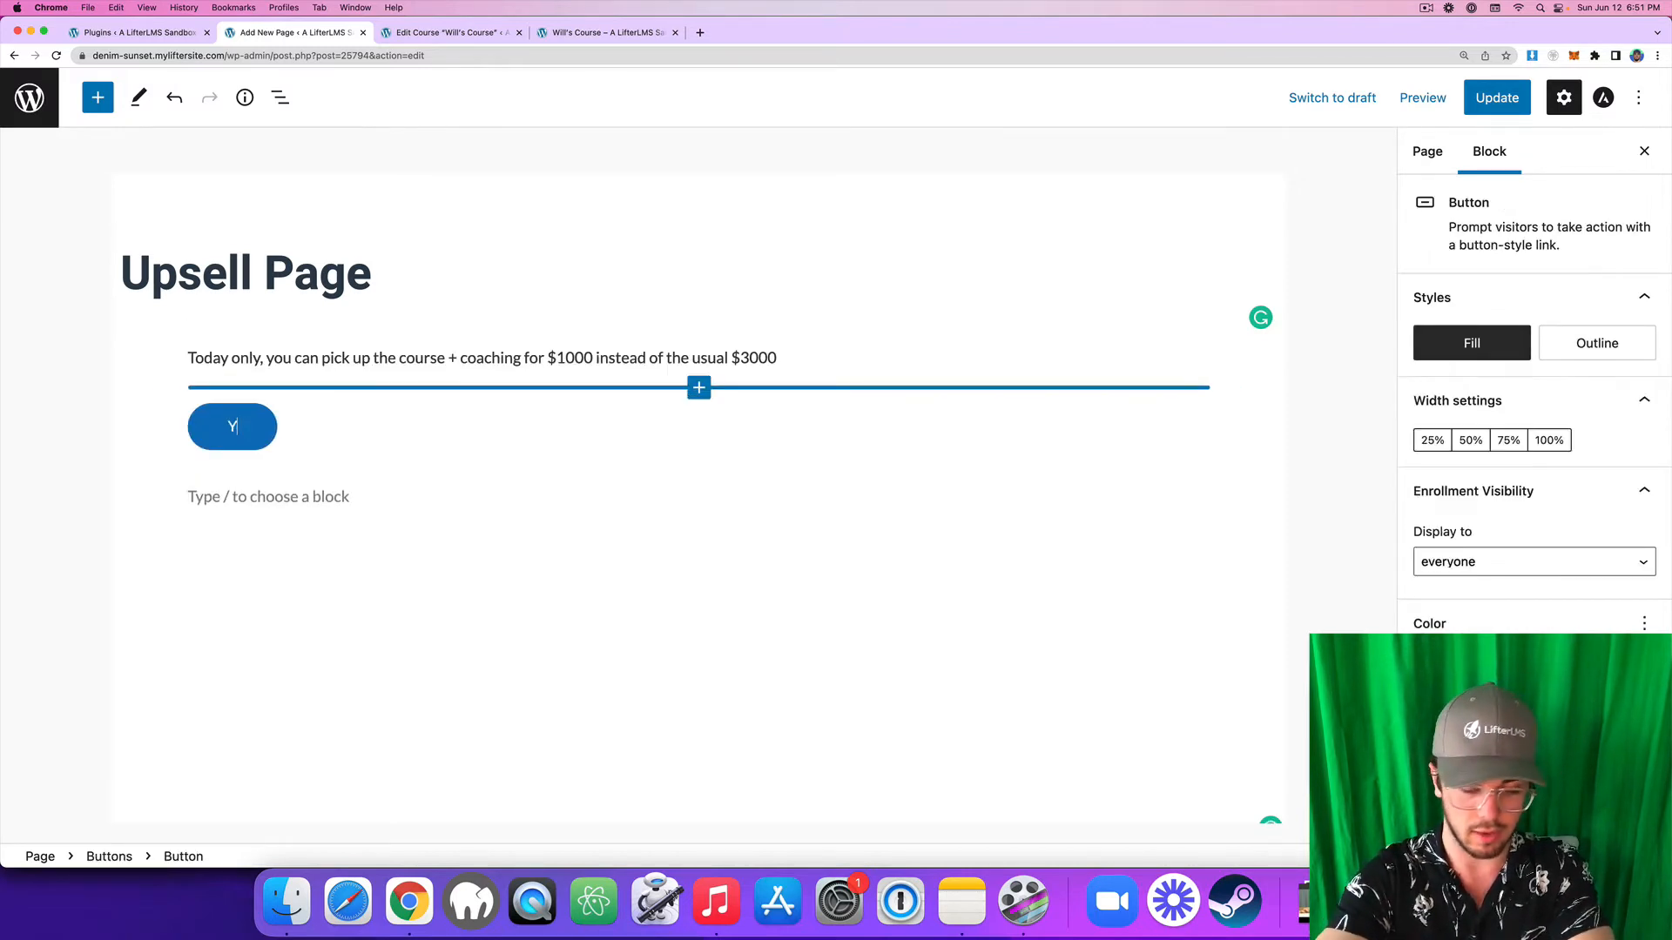
pyautogui.write("es, I'm in.")
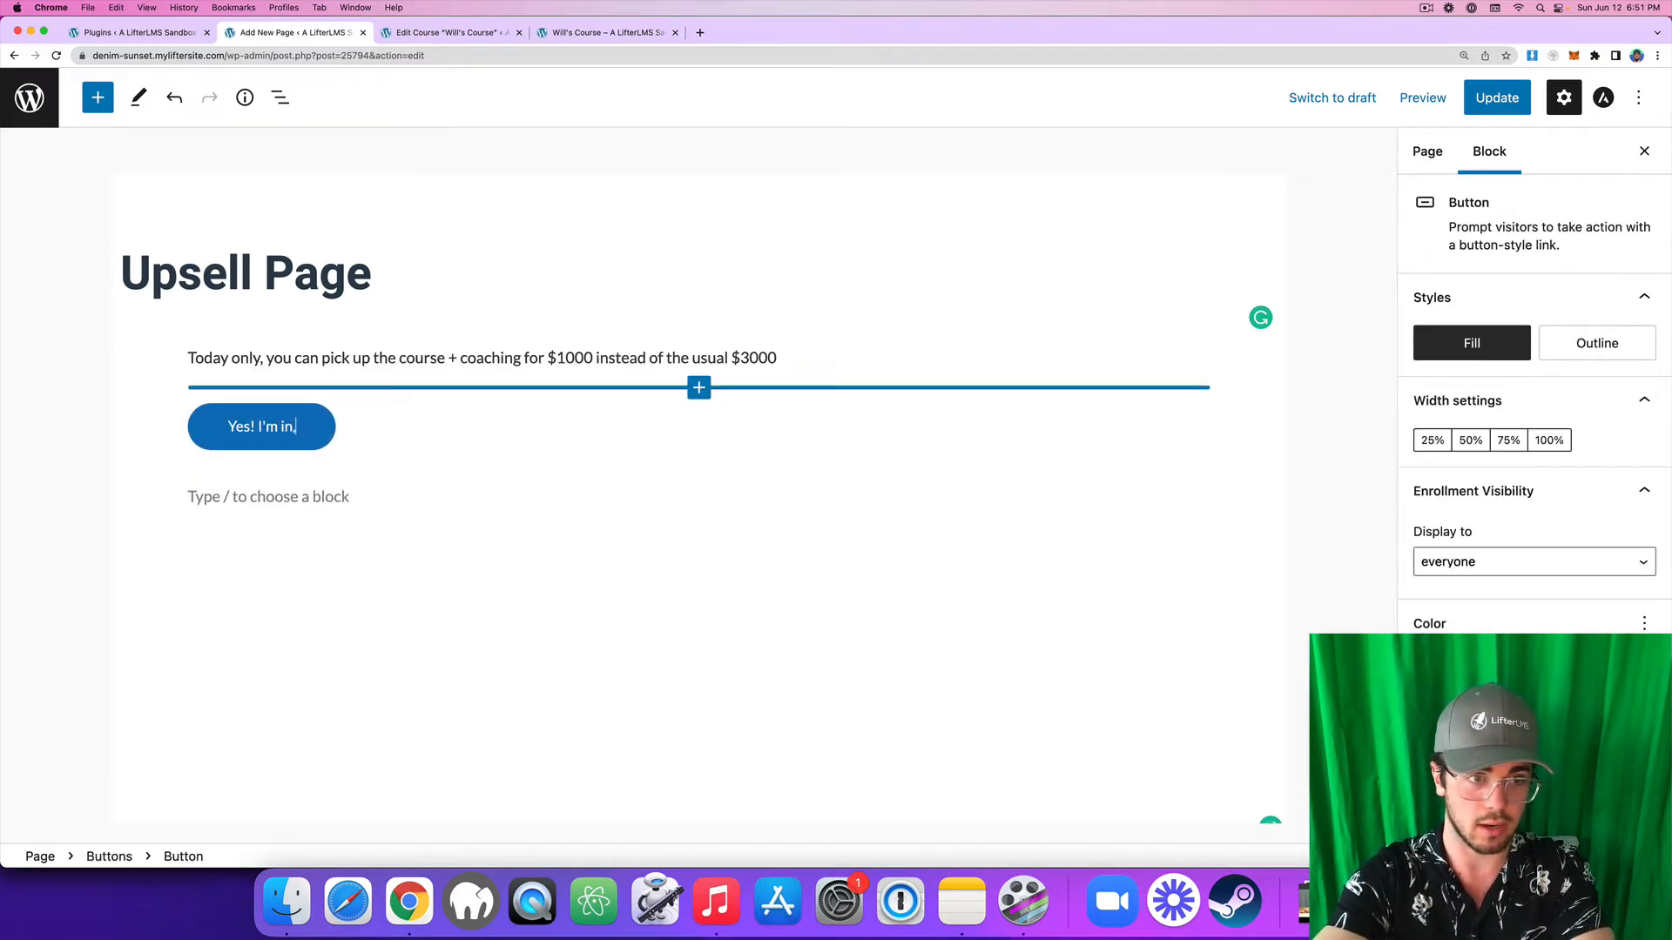
pyautogui.write('sign')
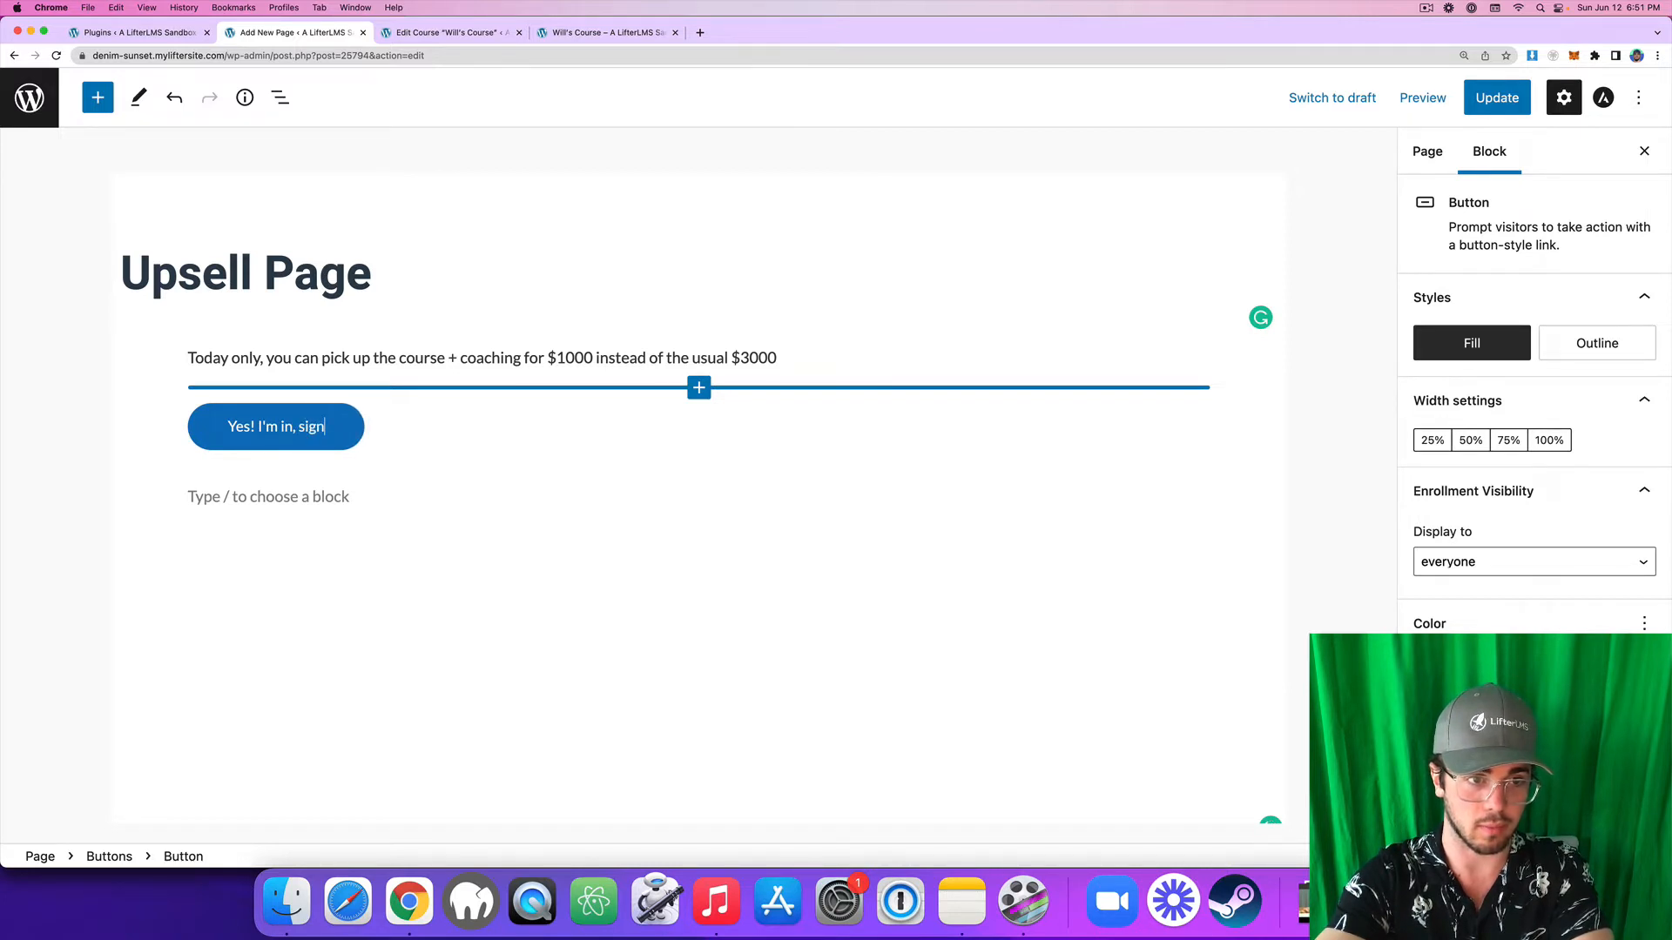
pyautogui.write(' me up for t')
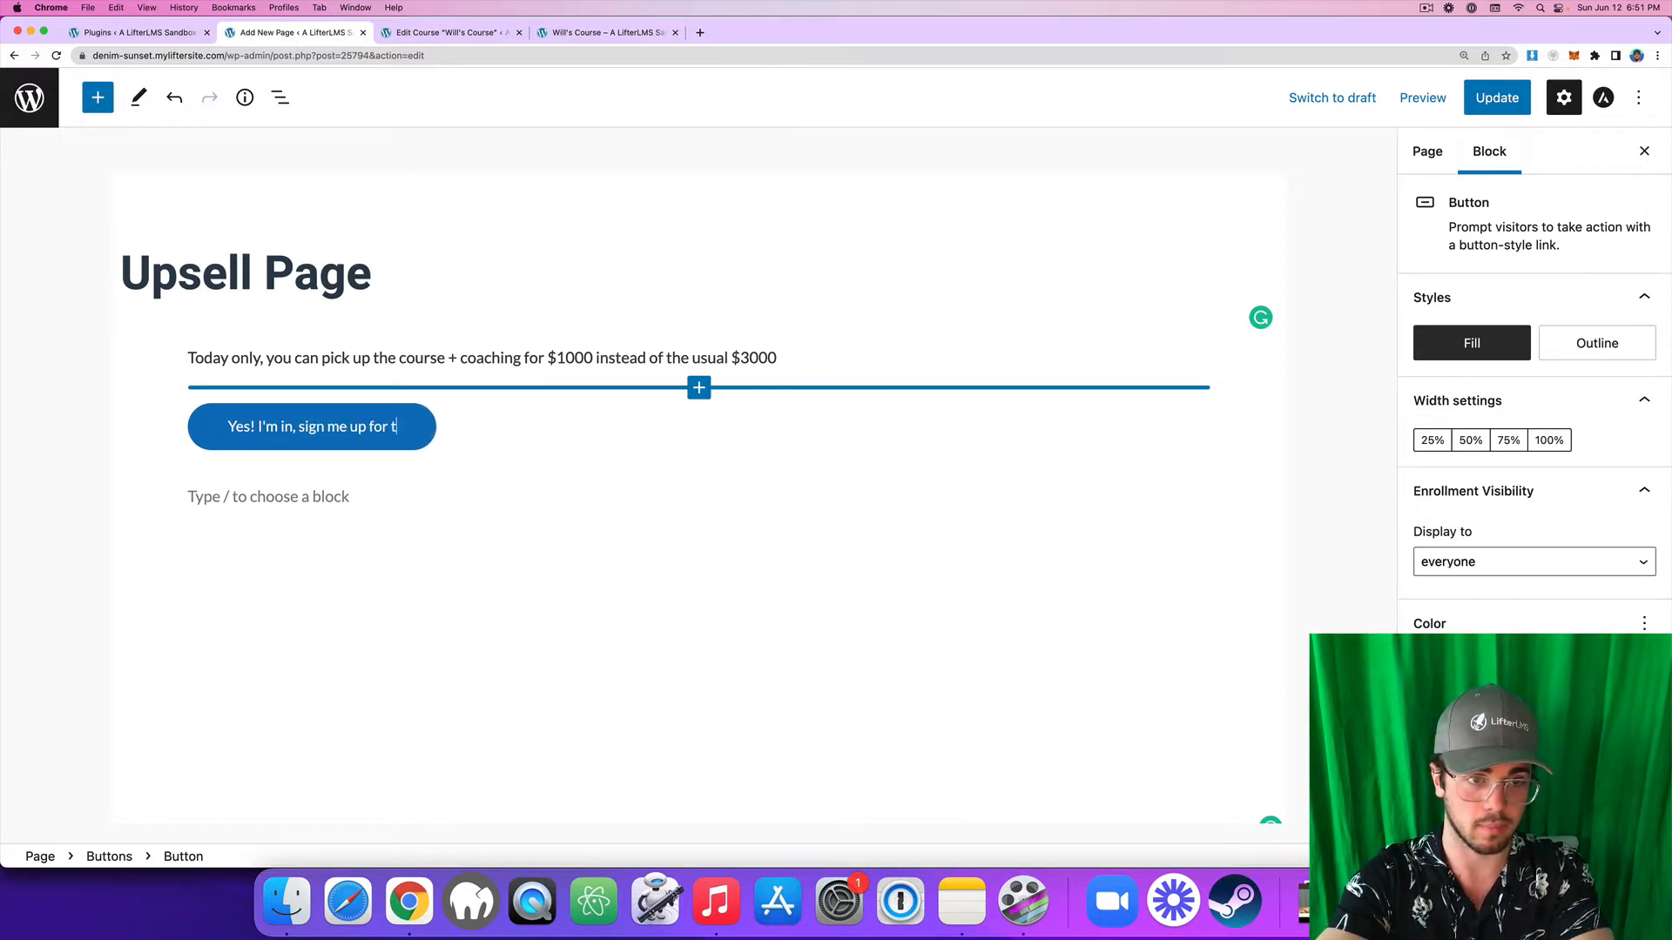
pyautogui.write('he coaching!')
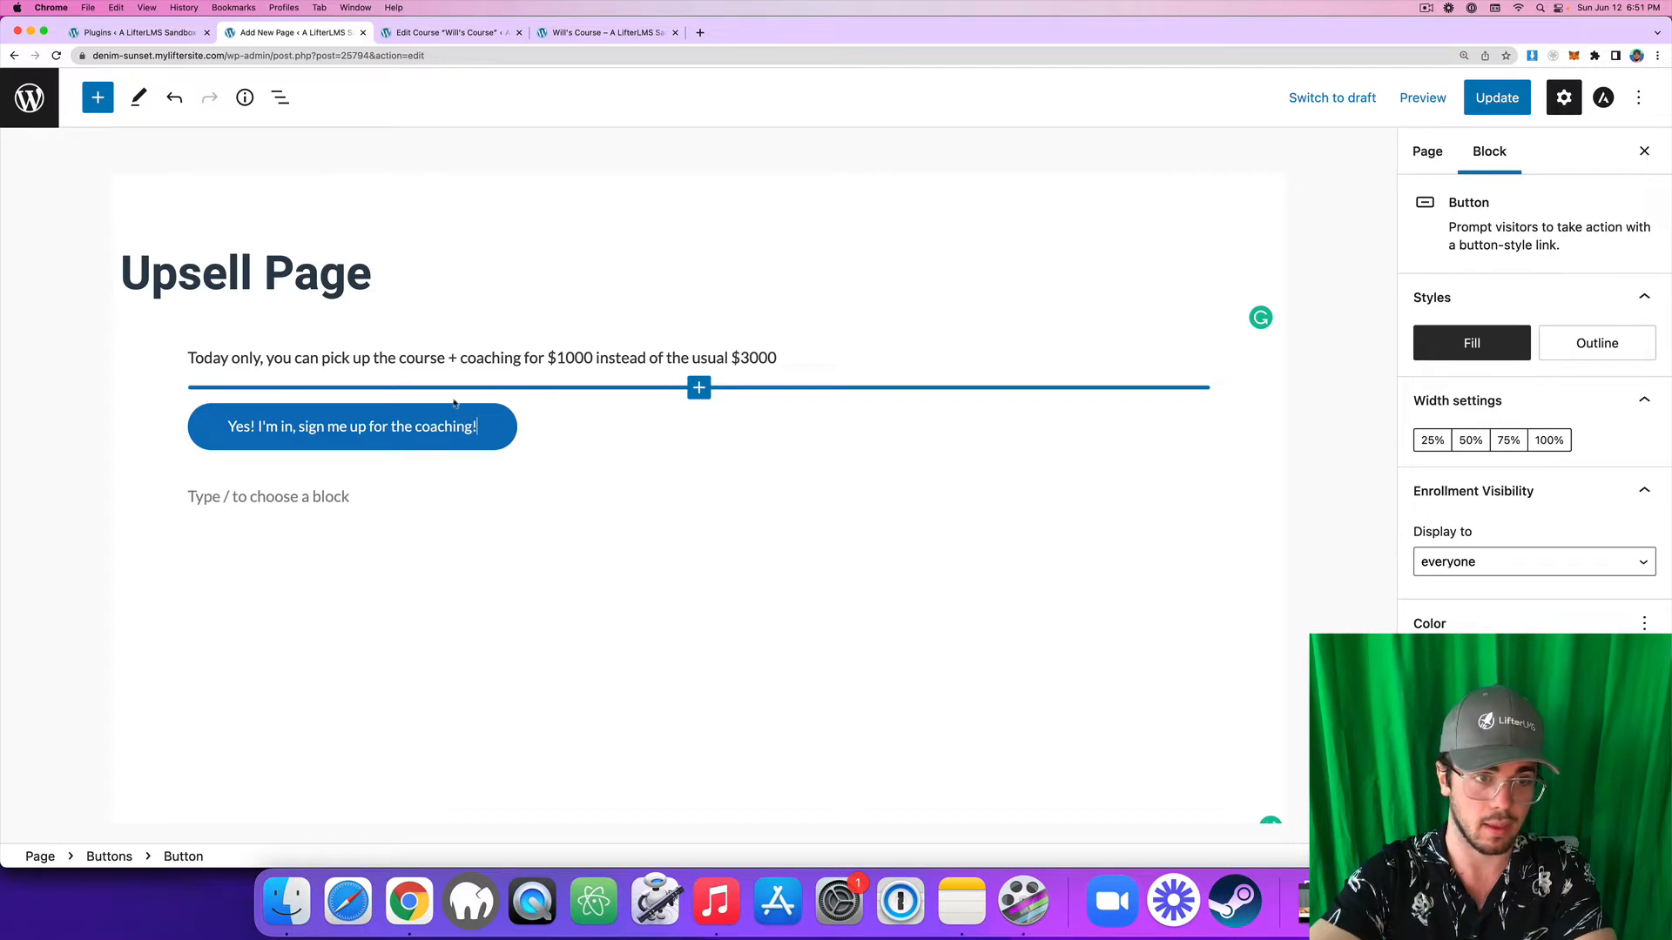
# Write a paragraph below the coaching button reading "Just interested in the course?", with its spelling corrected.
pyautogui.click(388, 499)
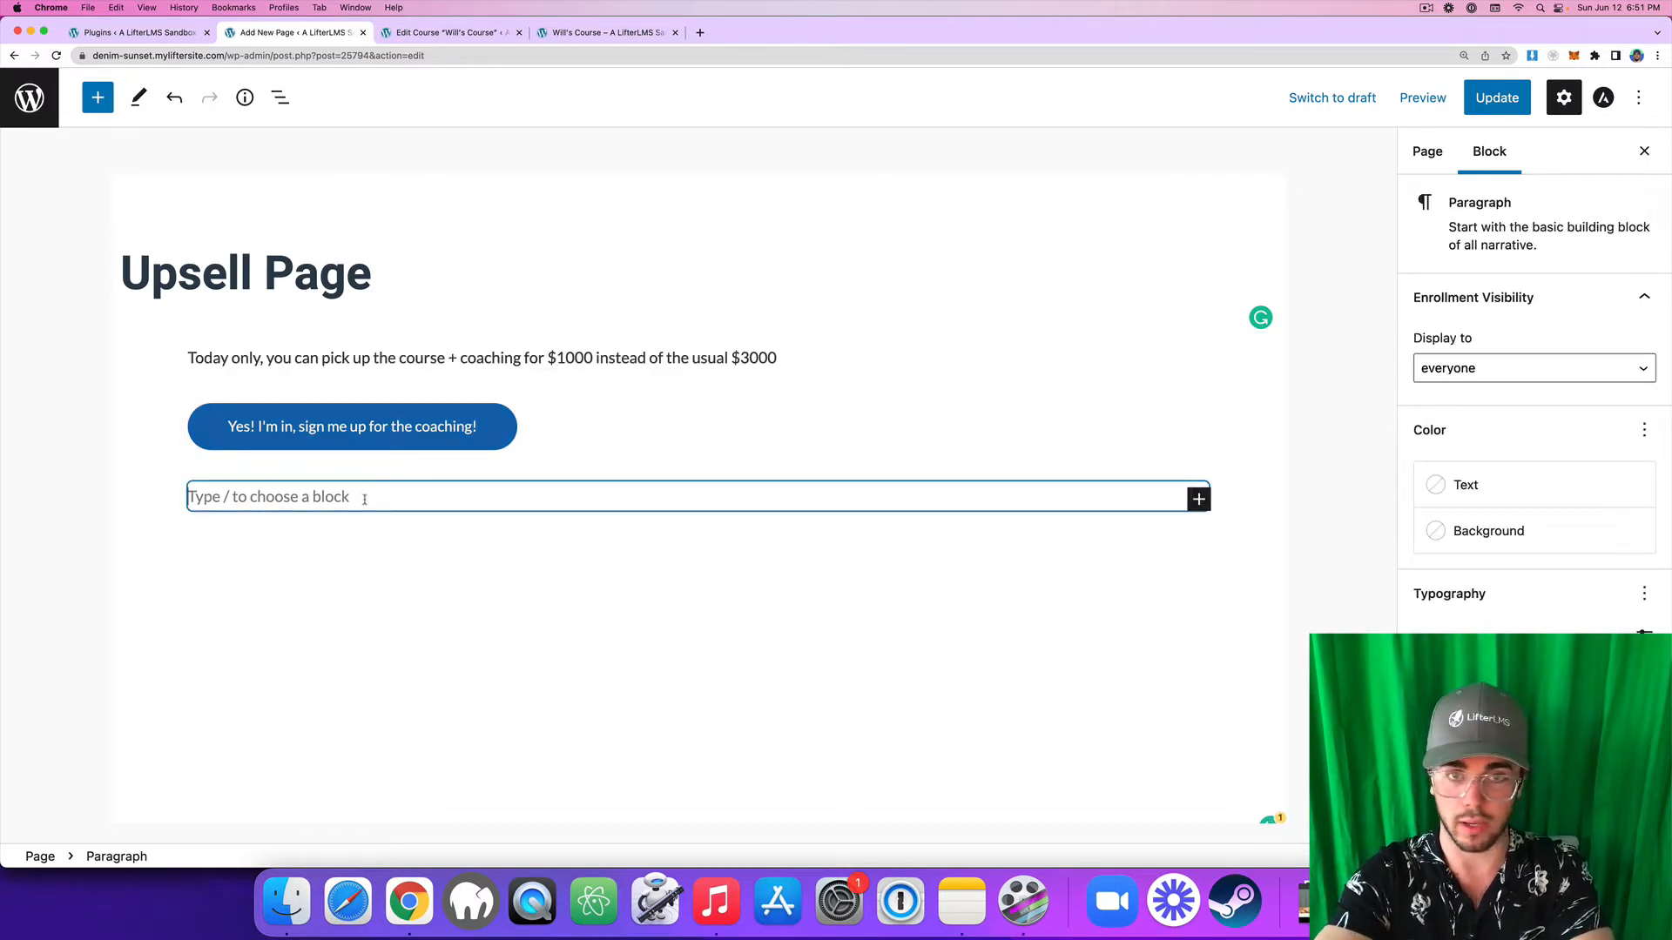
pyautogui.write('Just insterested i')
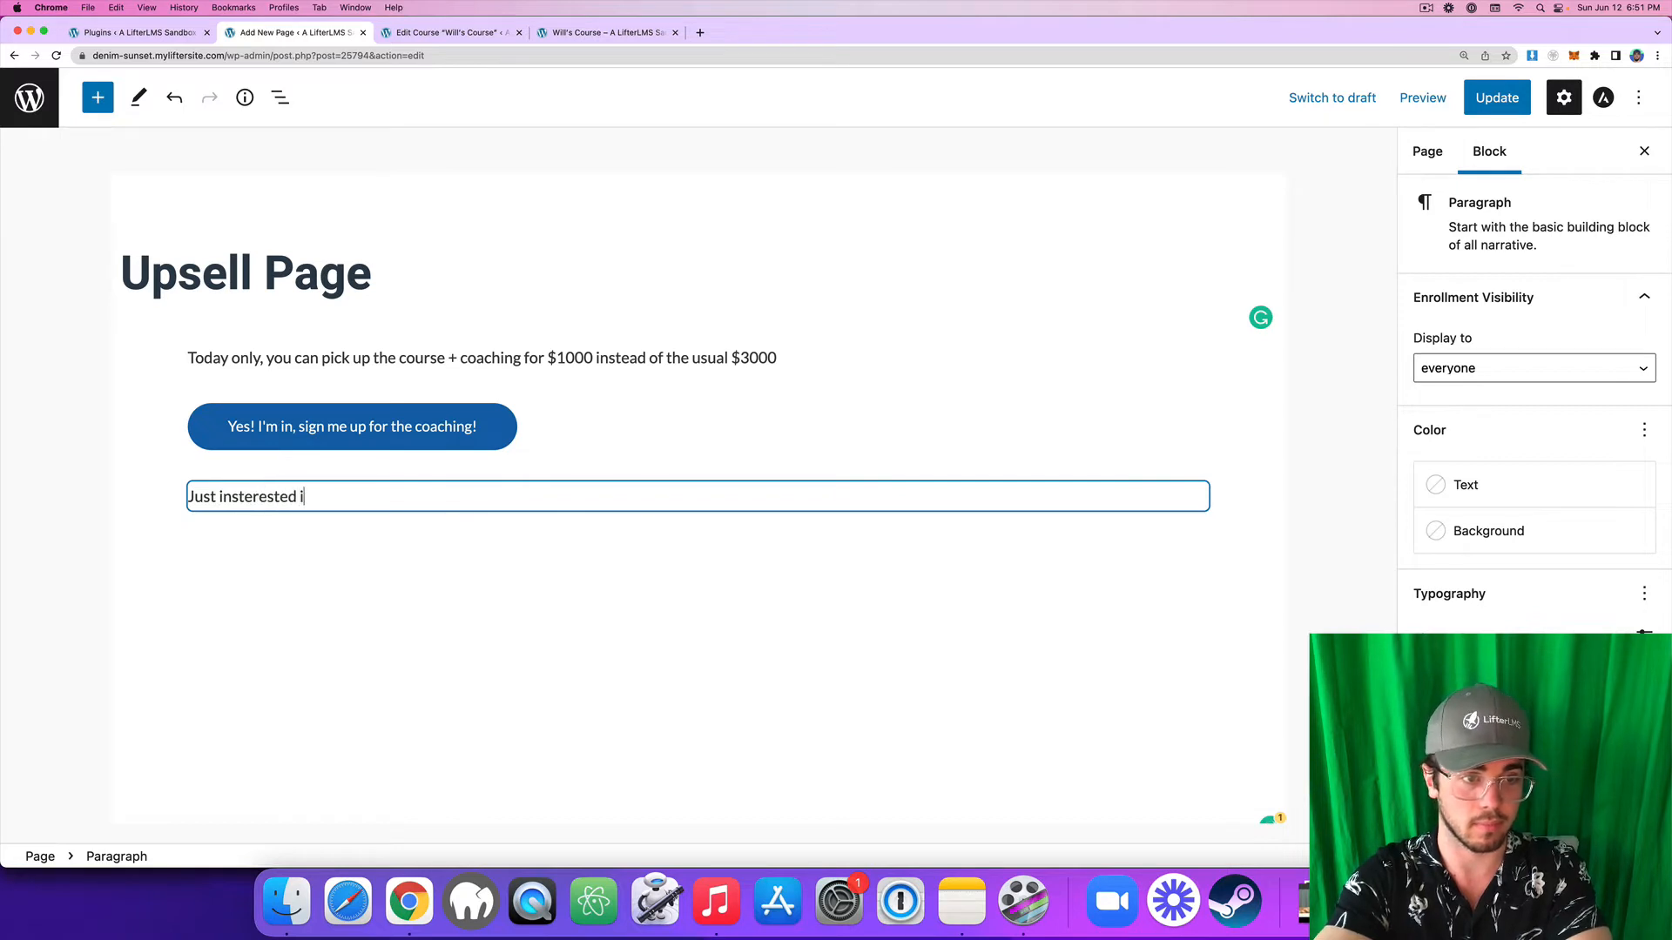
pyautogui.write('n the course?')
pyautogui.press('Return')
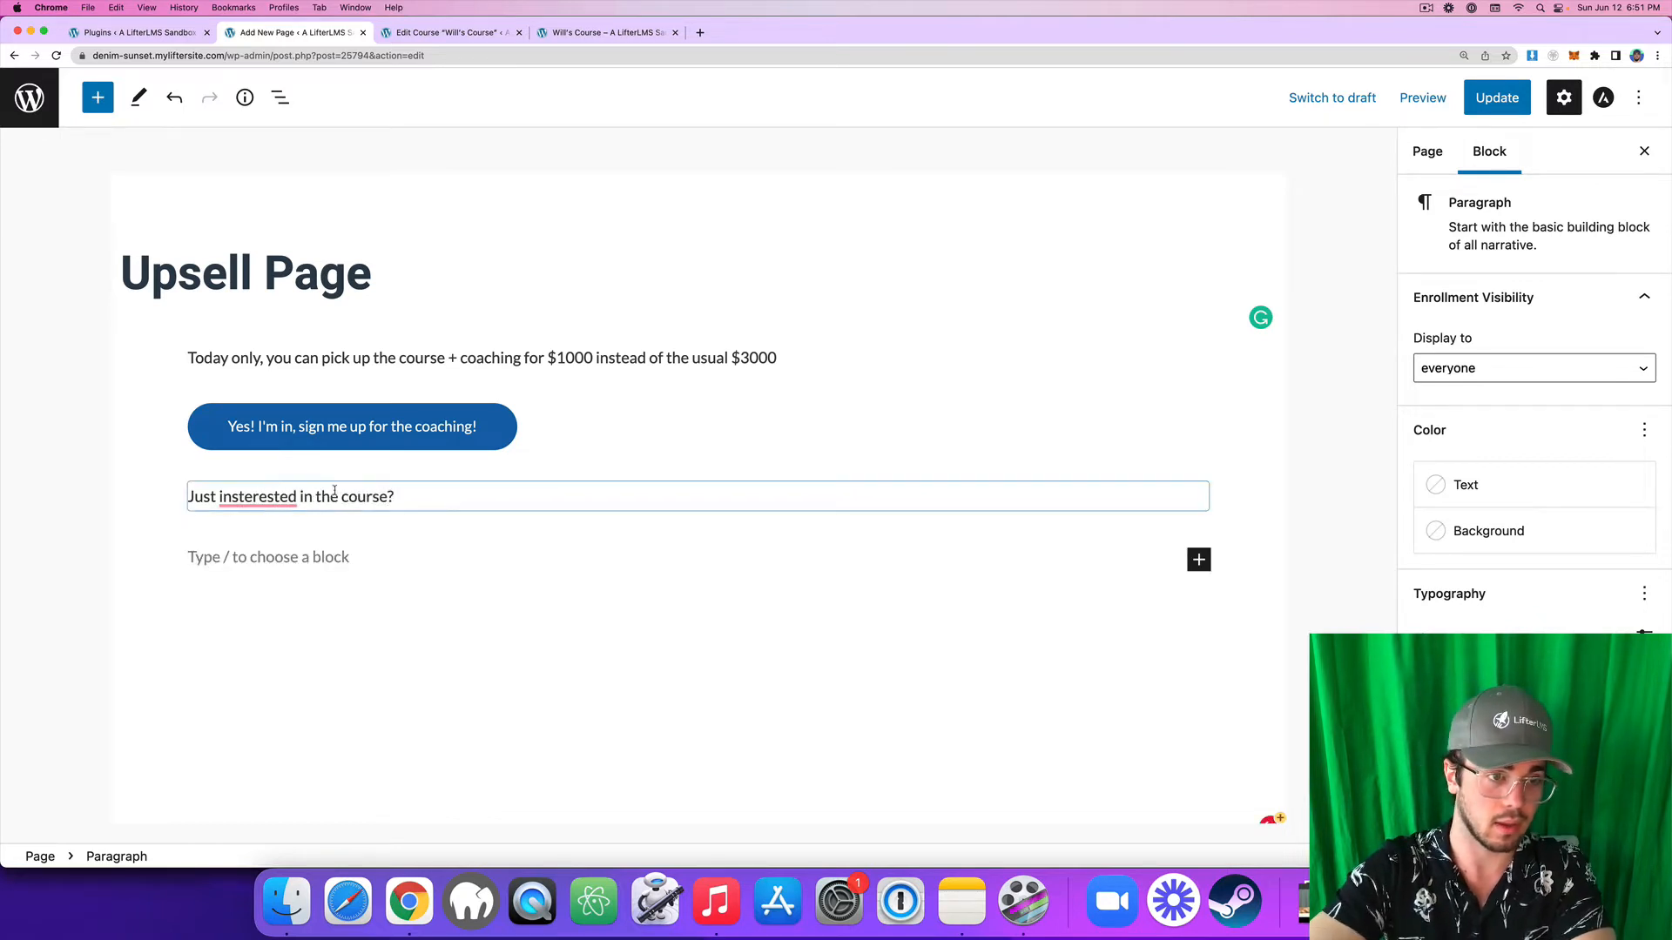
pyautogui.moveTo(276, 512)
pyautogui.click(310, 557)
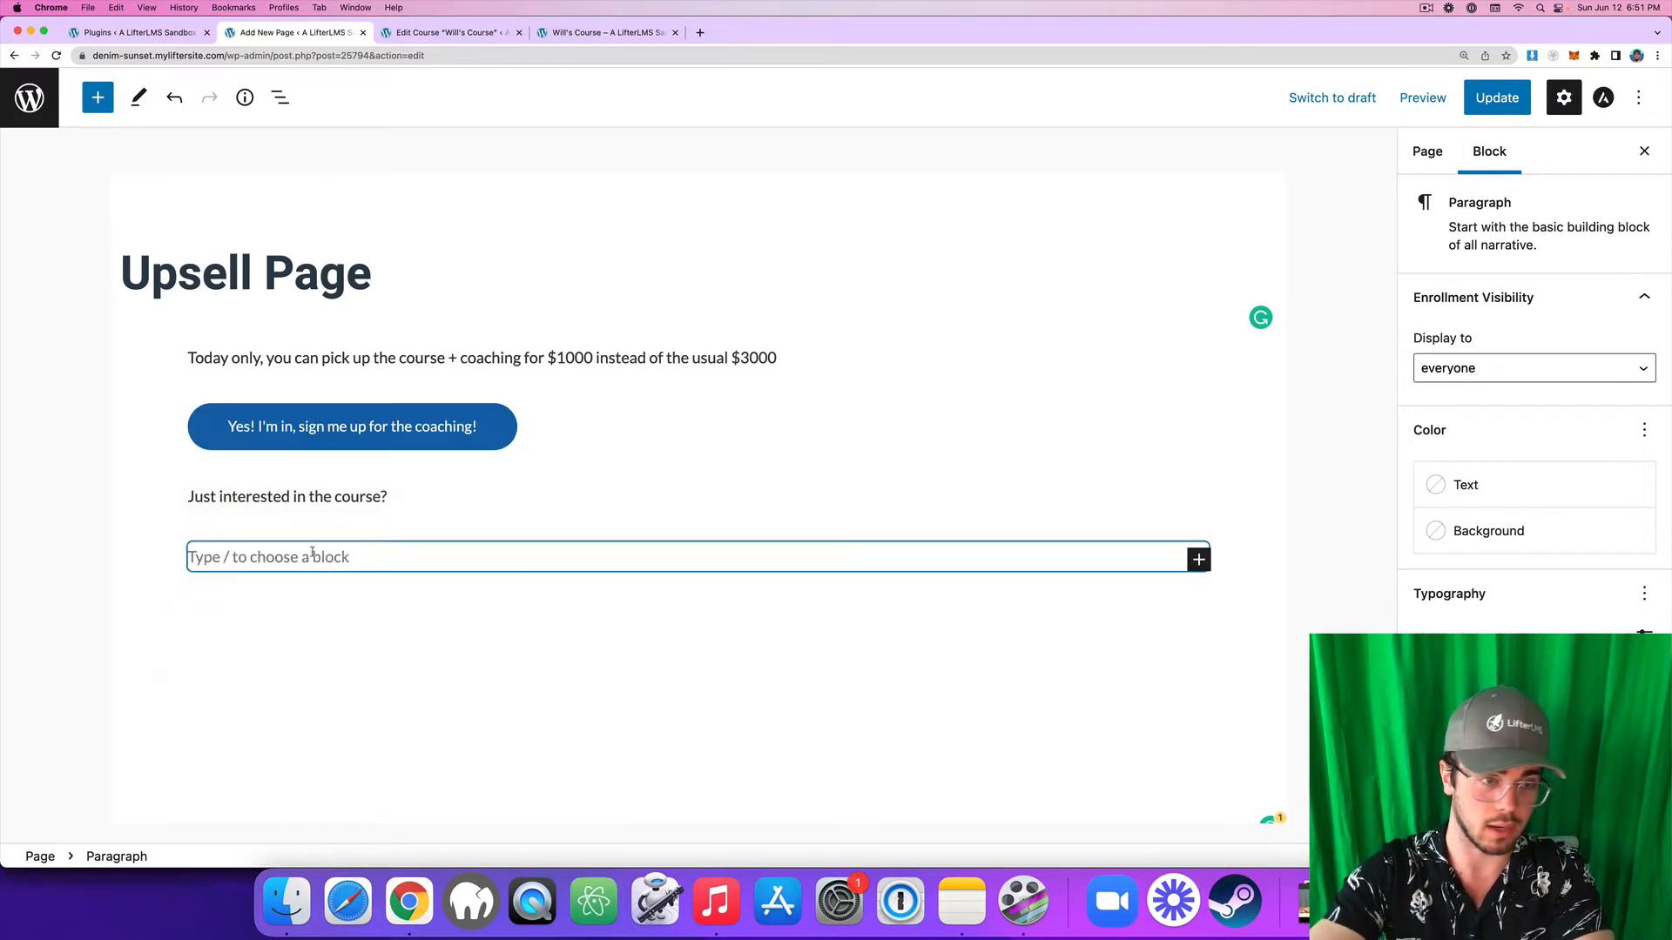
# Add a second button under the new paragraph with the text "I'd like to go for just the course".
pyautogui.write('/button')
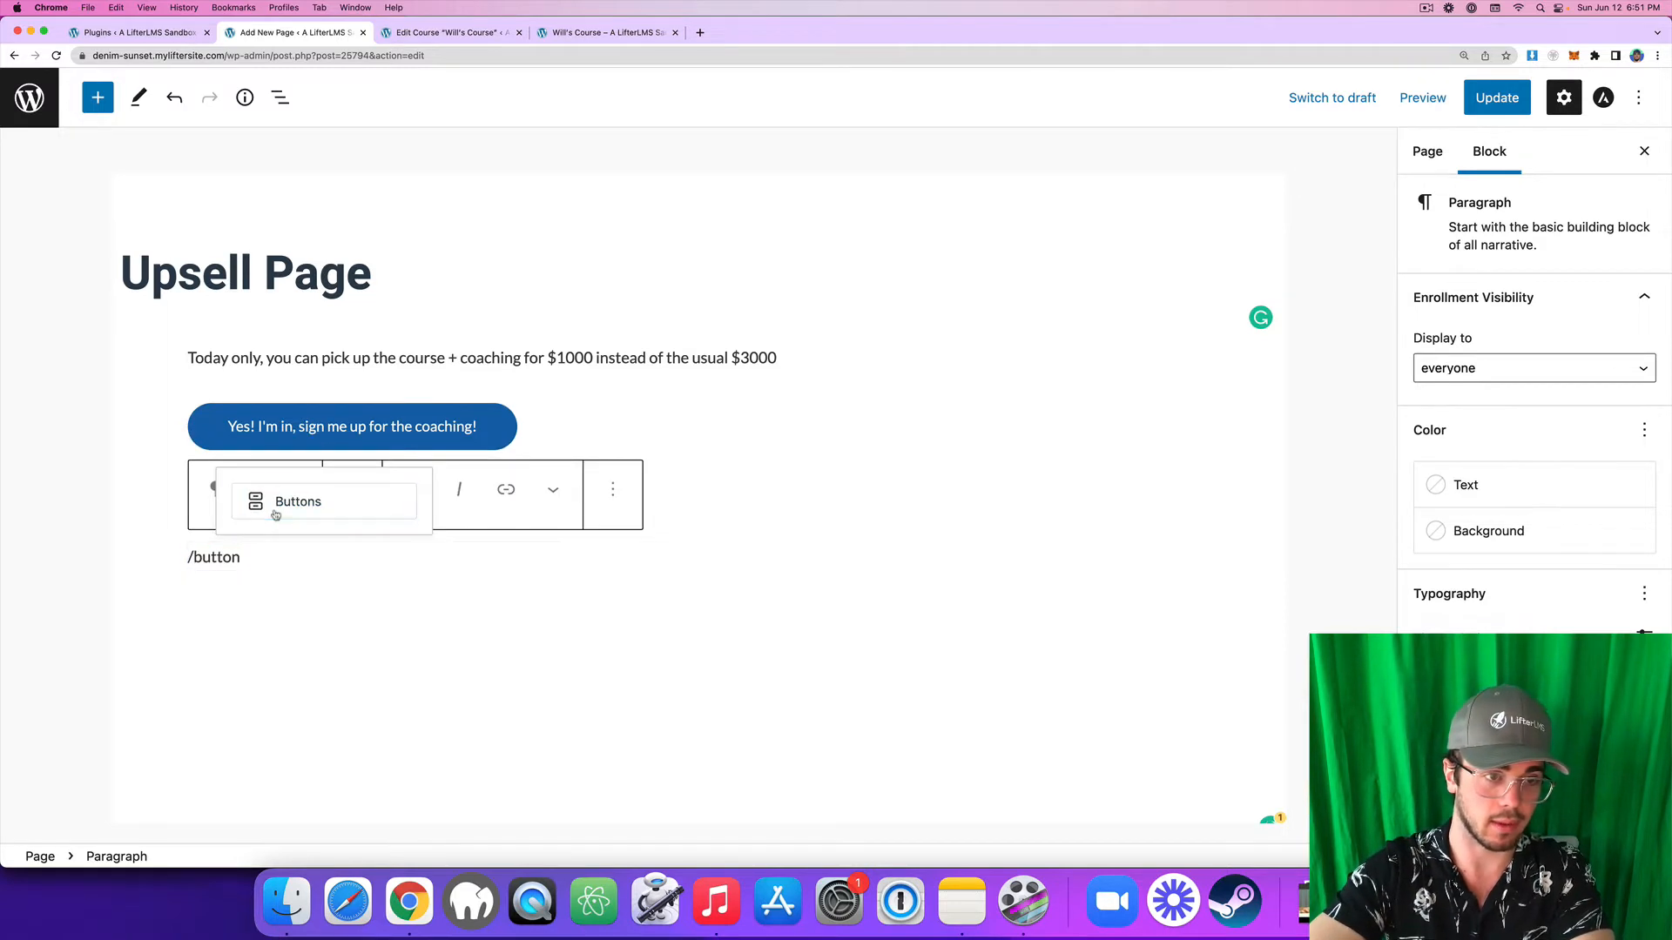
pyautogui.press('Return')
pyautogui.write("I'd like to")
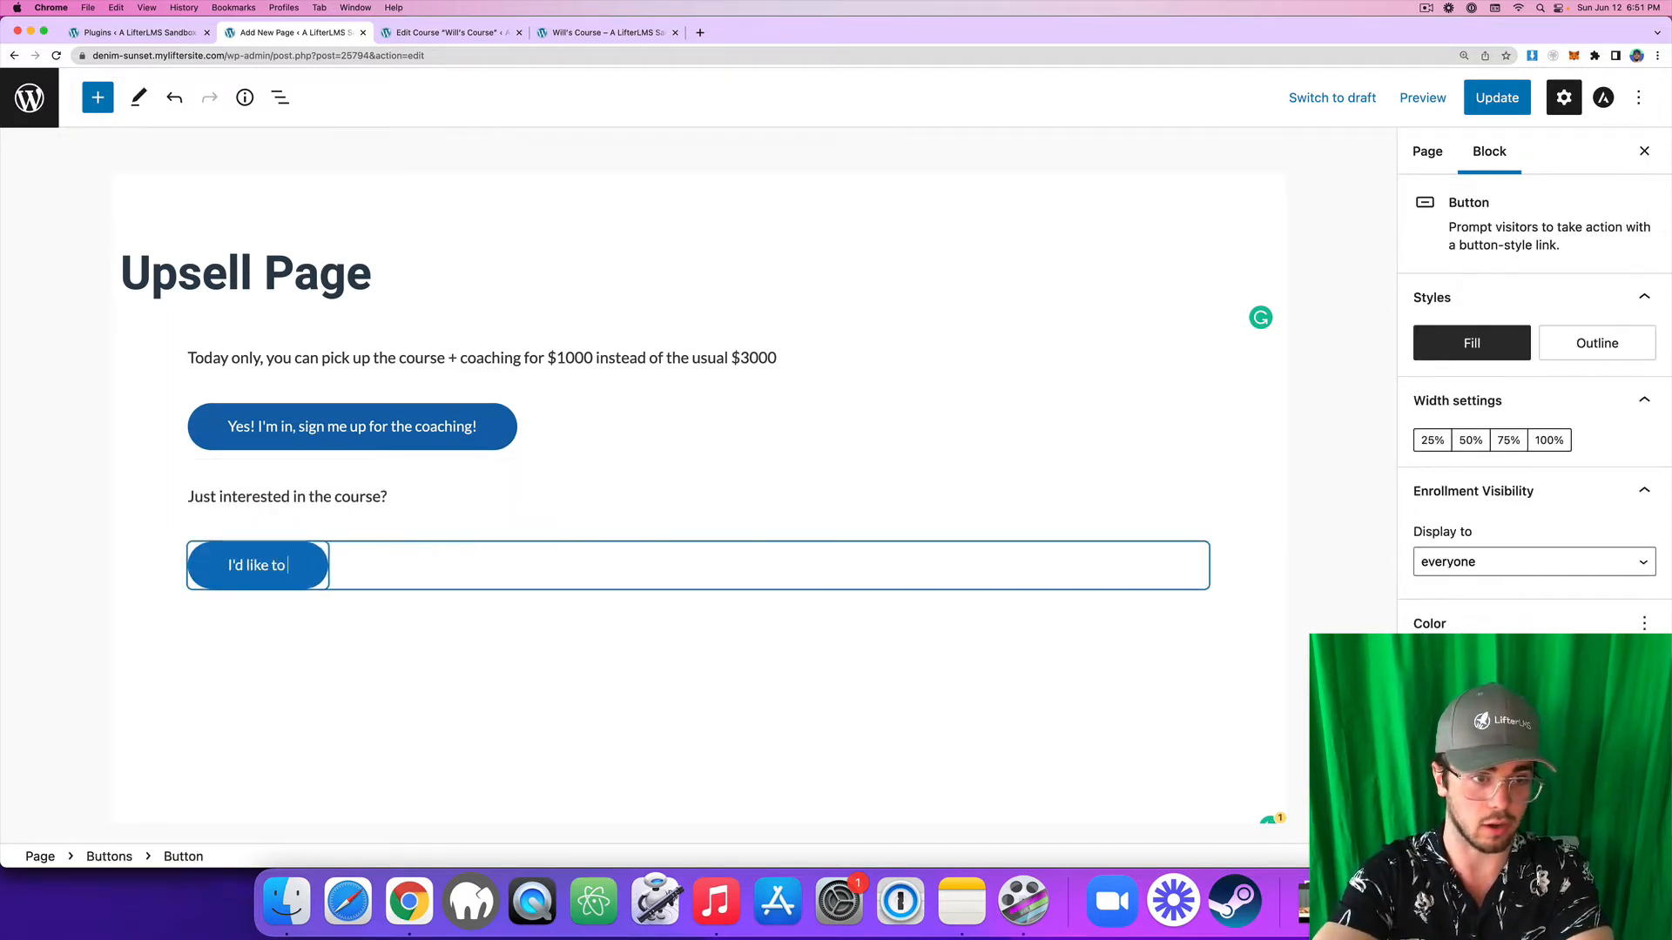
pyautogui.write(' go for just the course')
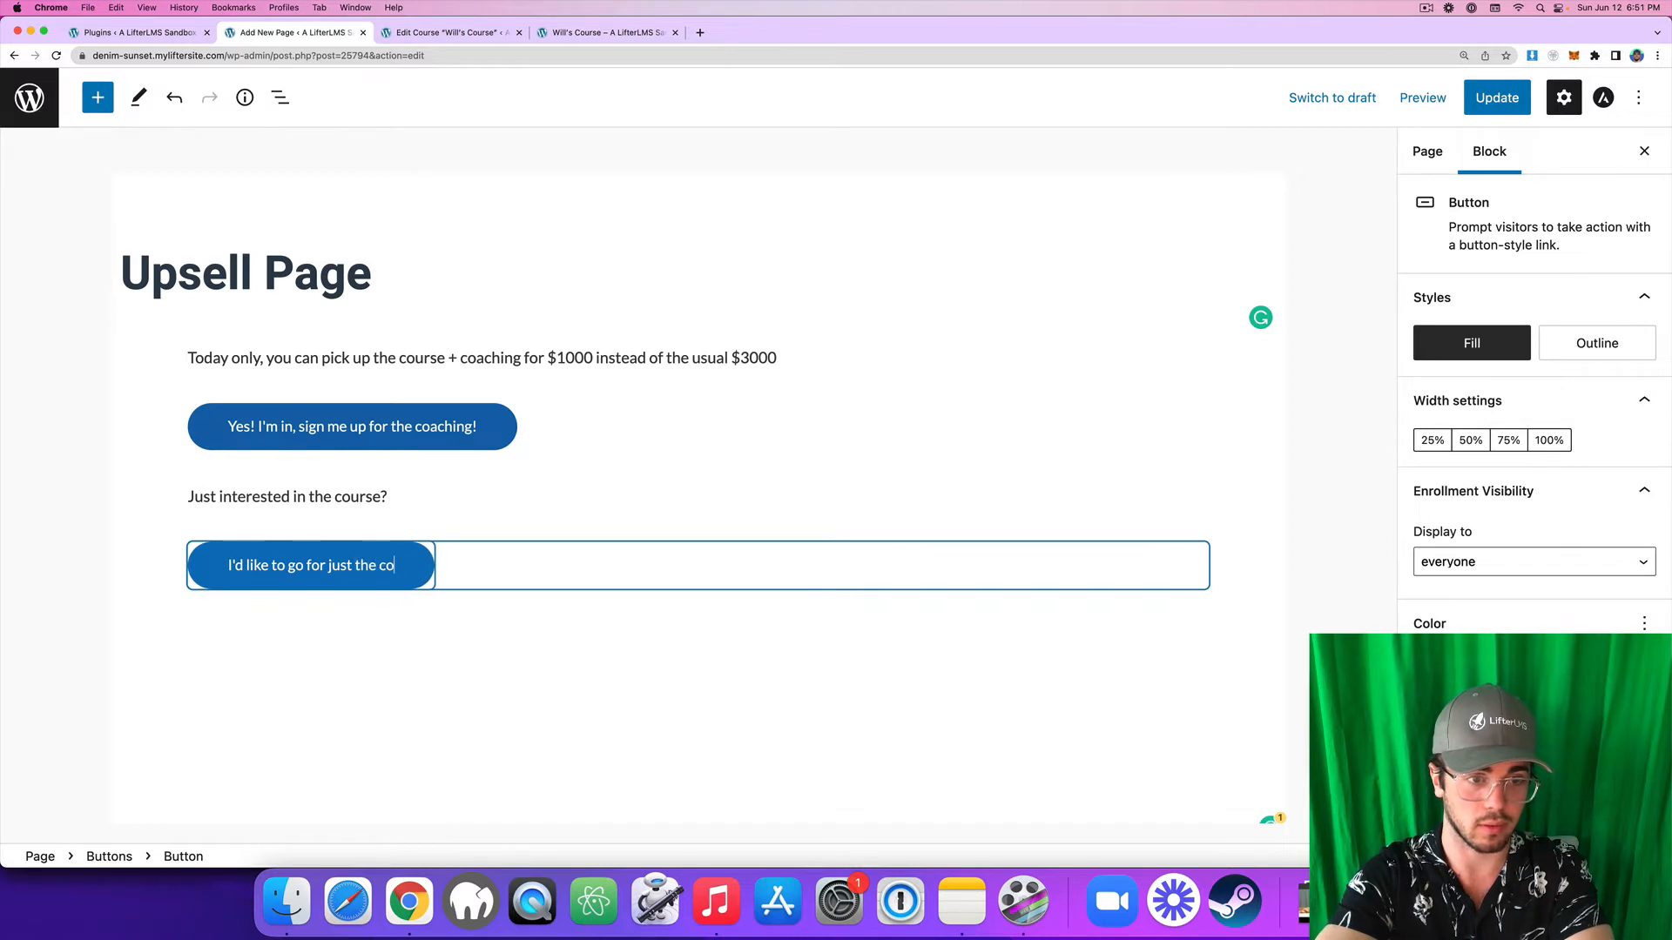
# Copy the purchase link address of the "Just the Course" access plan from the Will's Course editor.
pyautogui.click(453, 35)
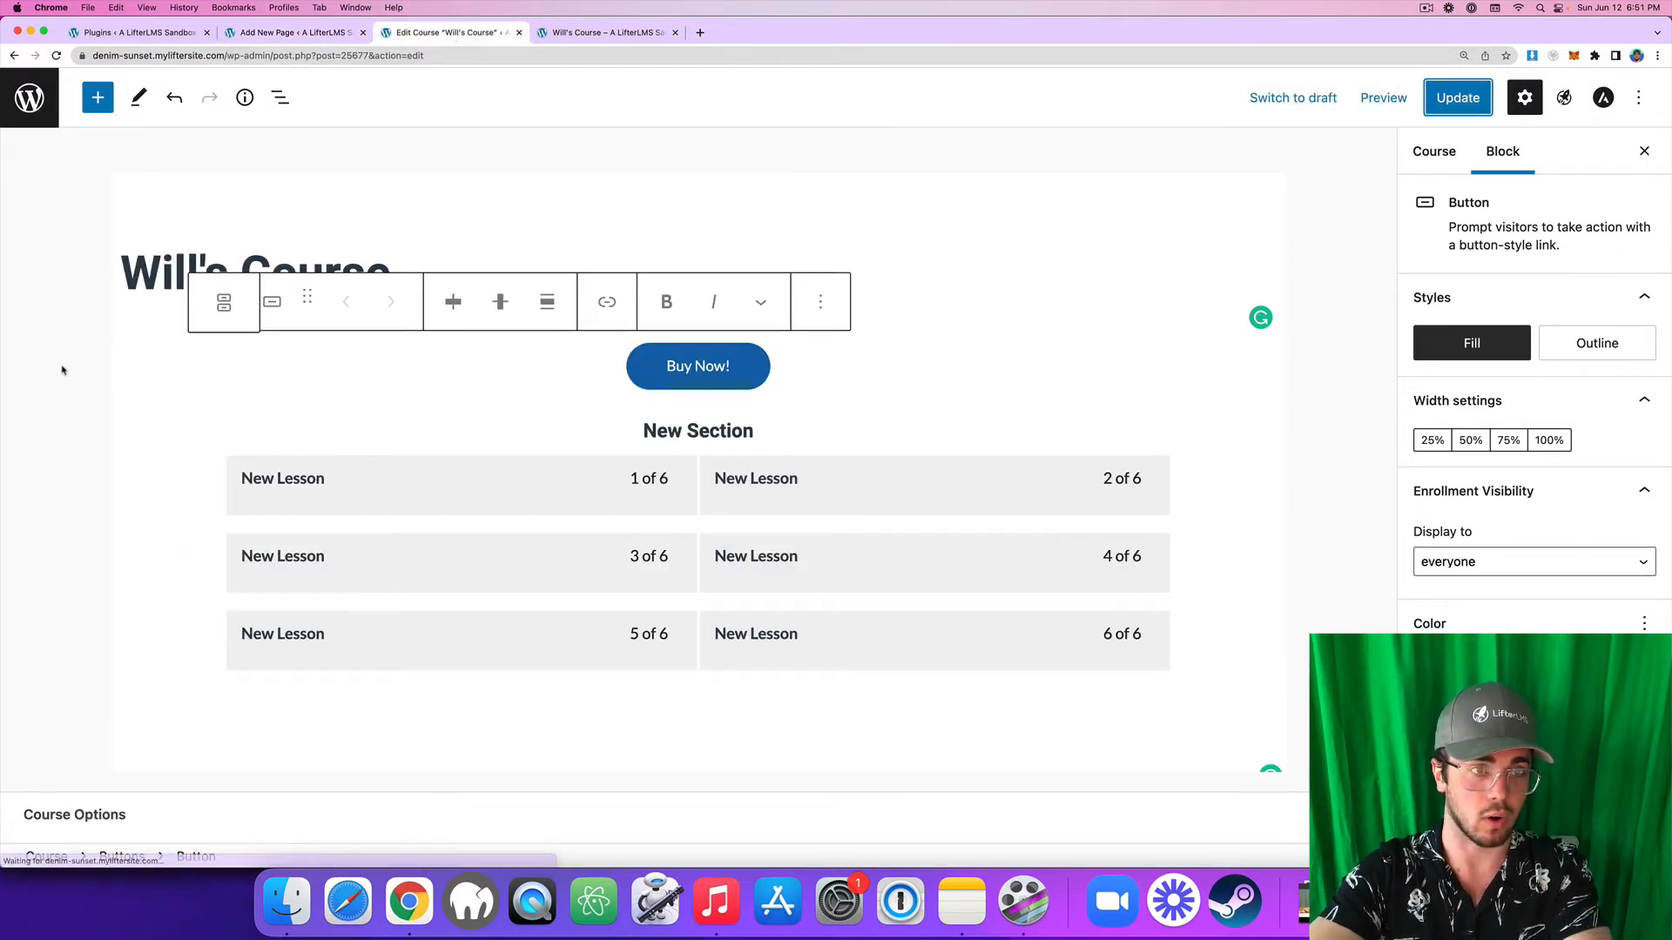
pyautogui.scroll(-10, 79, 346)
pyautogui.moveTo(250, 453)
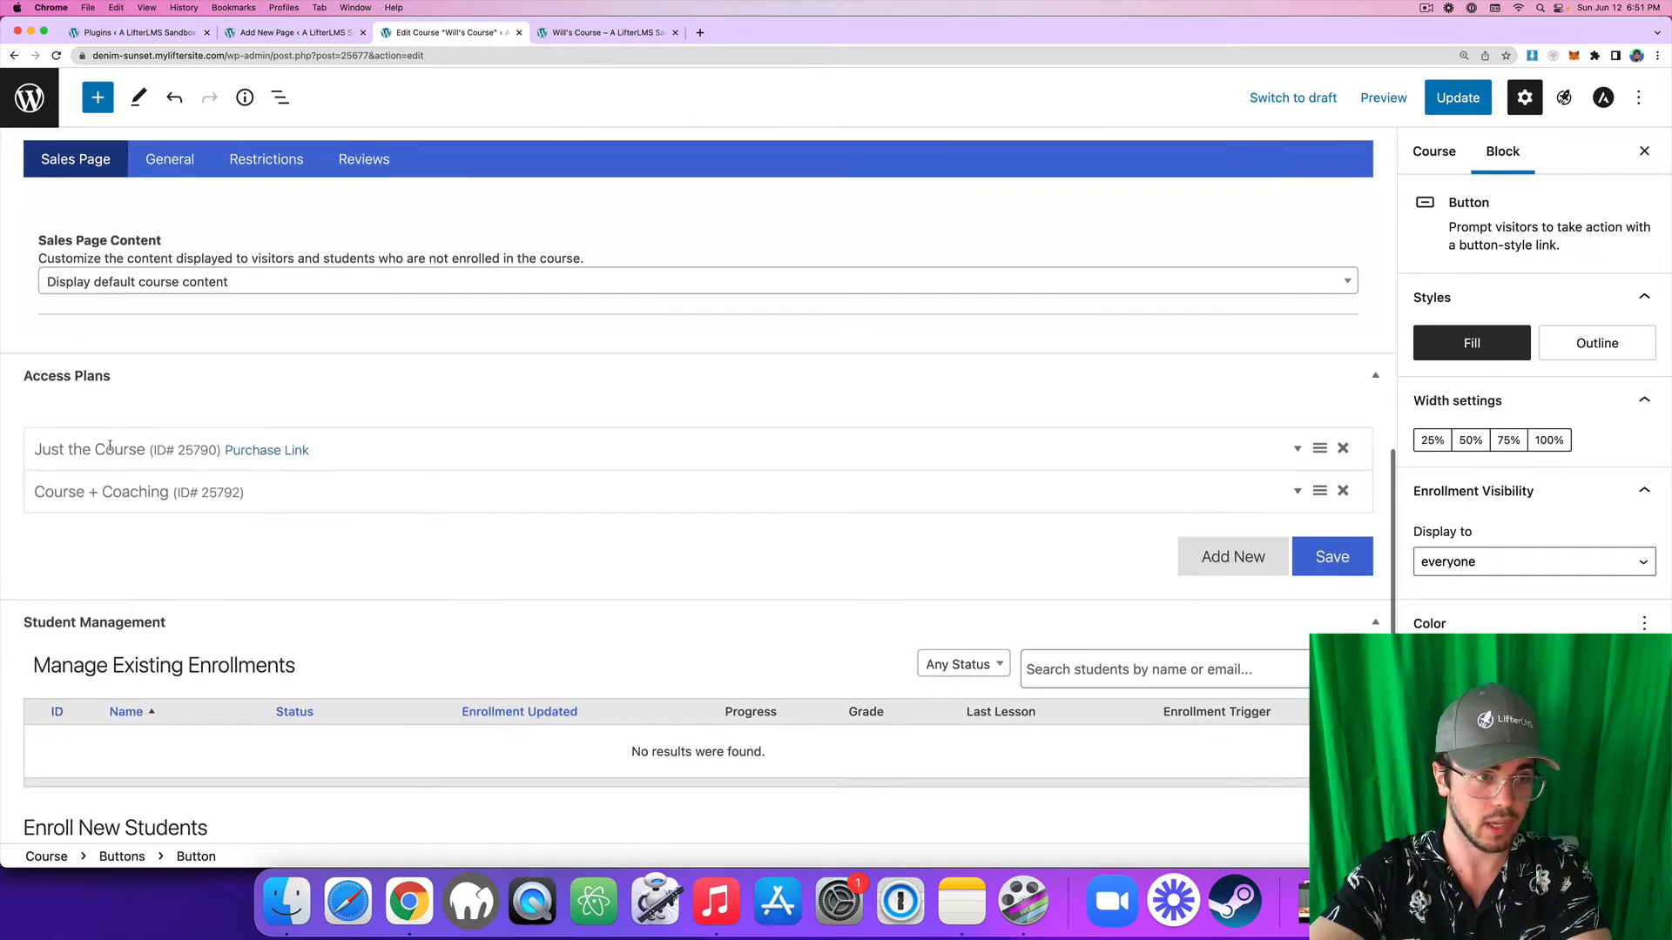
pyautogui.rightClick(254, 454)
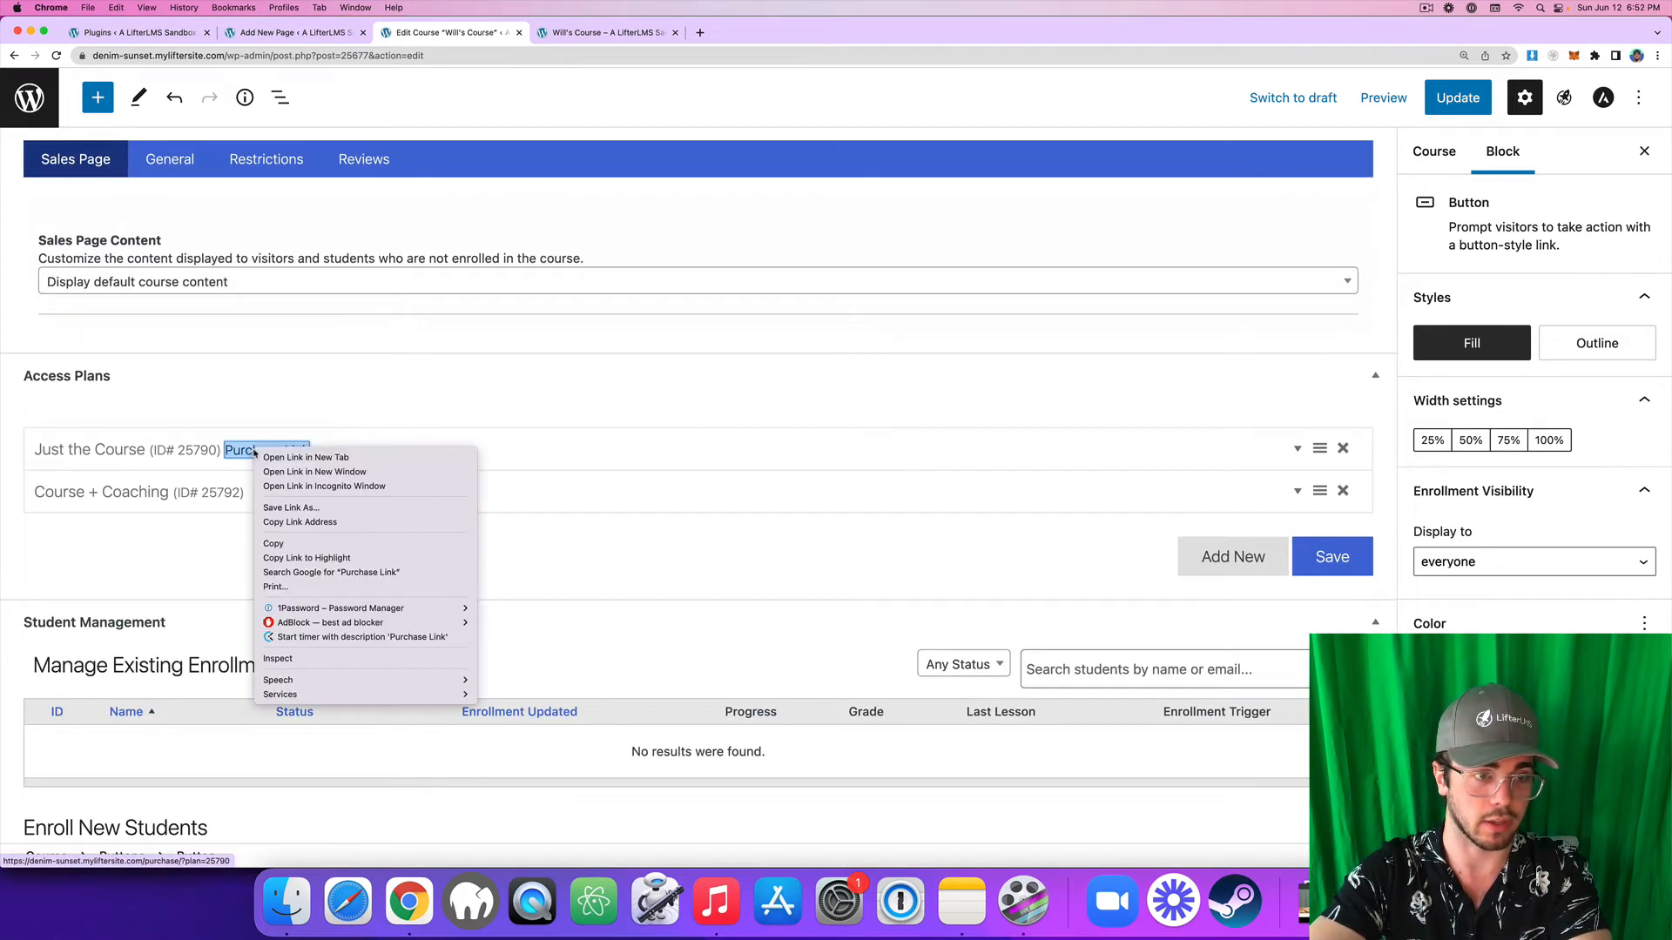
pyautogui.press('Down')
pyautogui.press('Down')
pyautogui.press('Down')
pyautogui.press('Down')
pyautogui.press('Down')
pyautogui.press('Return')
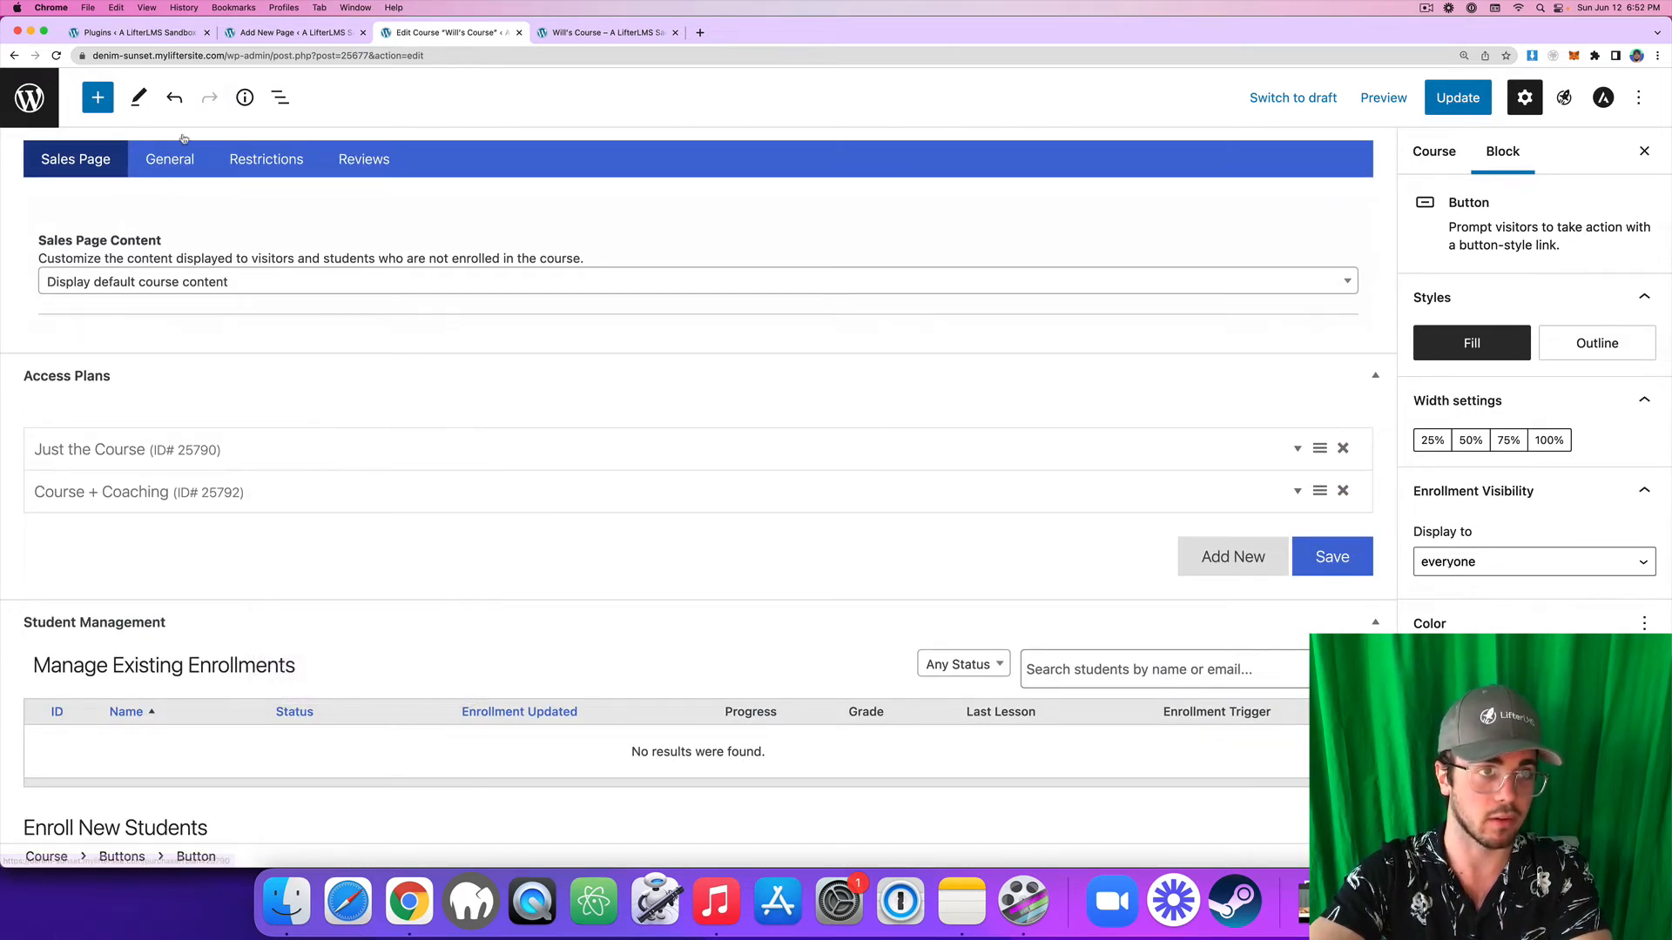
# Link the upsell page's "I'd like to go for just the course" button to the copied purchase address ending in /purchase/?plan=25790.
pyautogui.click(287, 33)
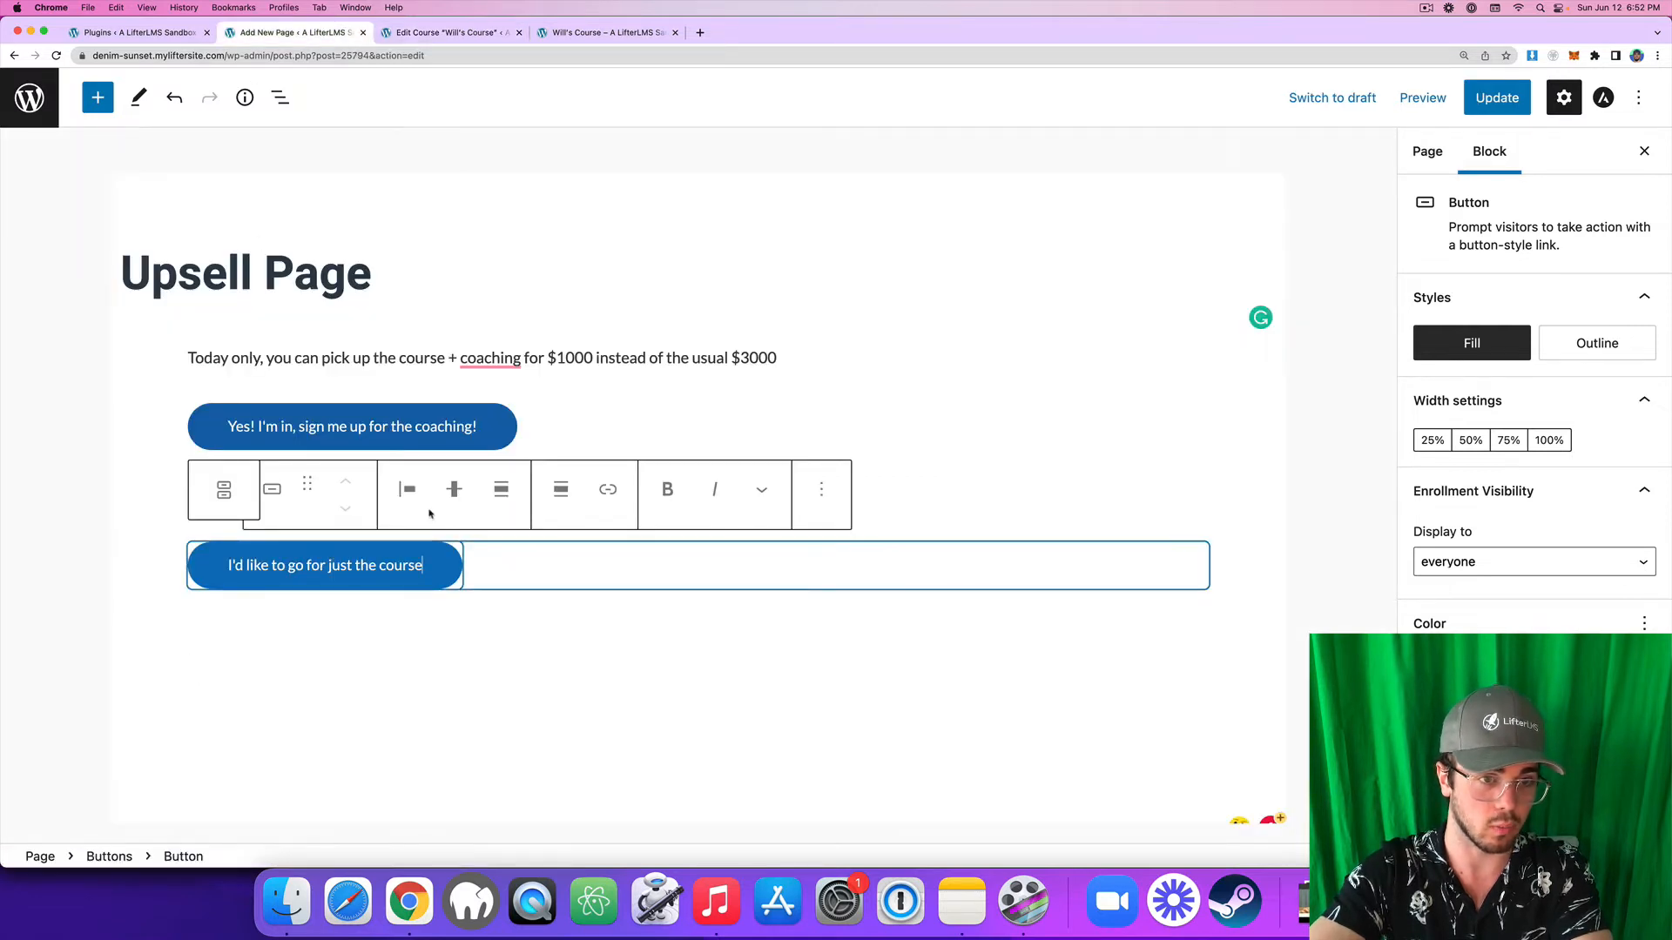
pyautogui.click(597, 500)
pyautogui.press('super+v')
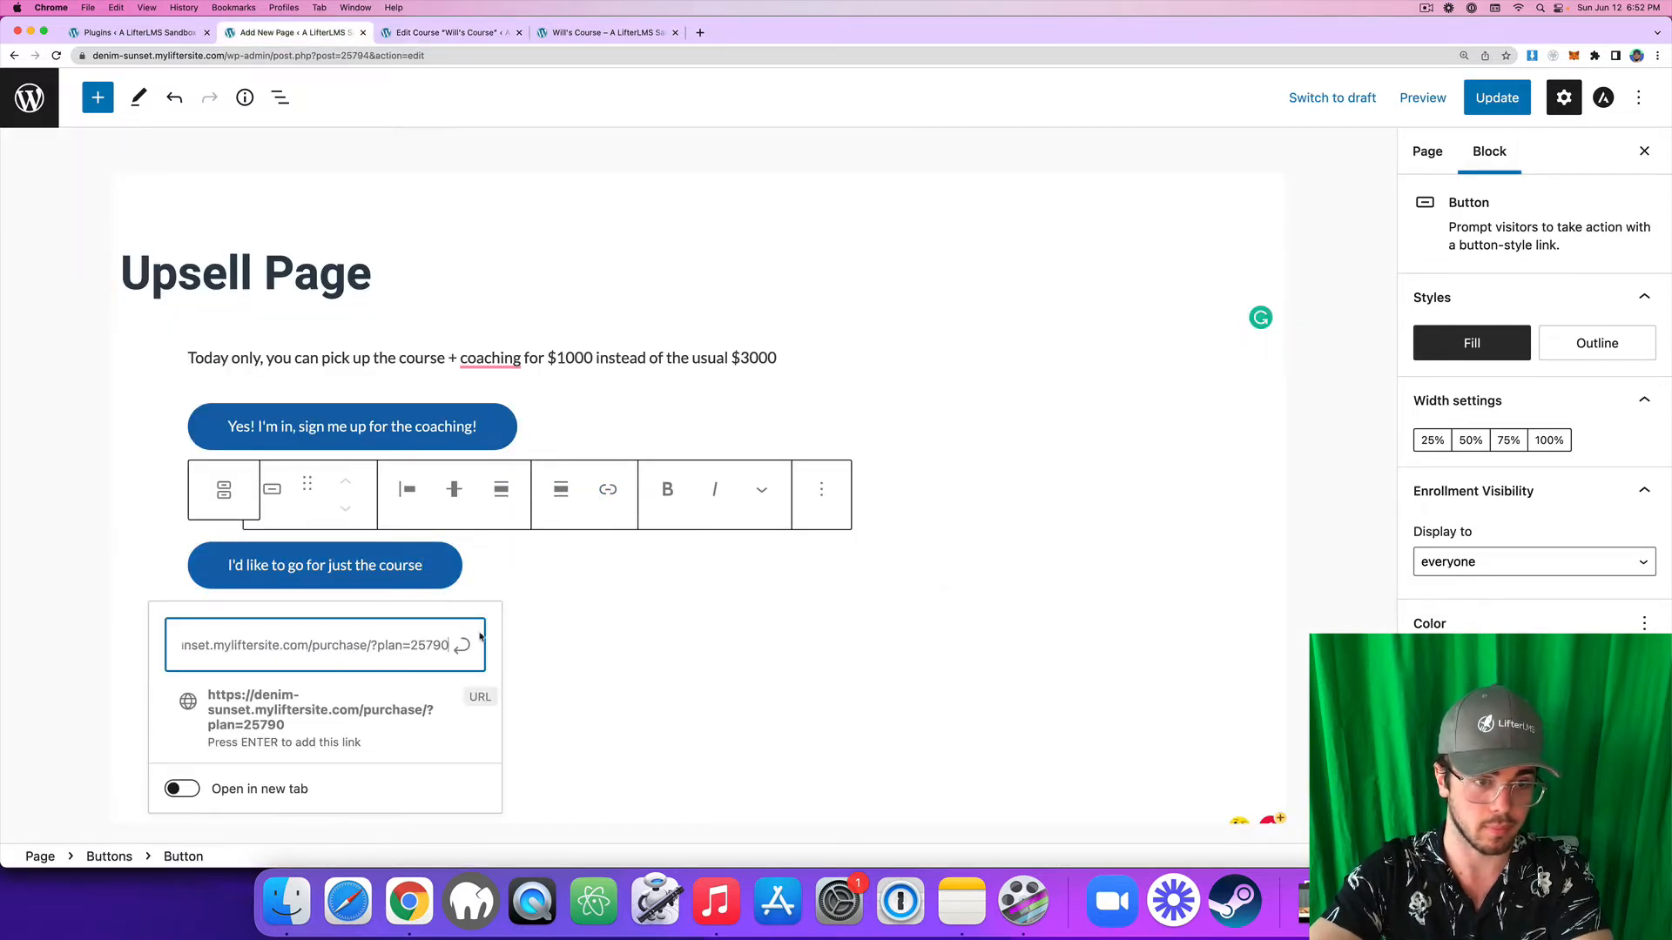
pyautogui.press('Return')
# Copy the purchase link address of the "Course + Coaching" access plan from the course editor.
pyautogui.hotkey('ctrl', 'Tab')
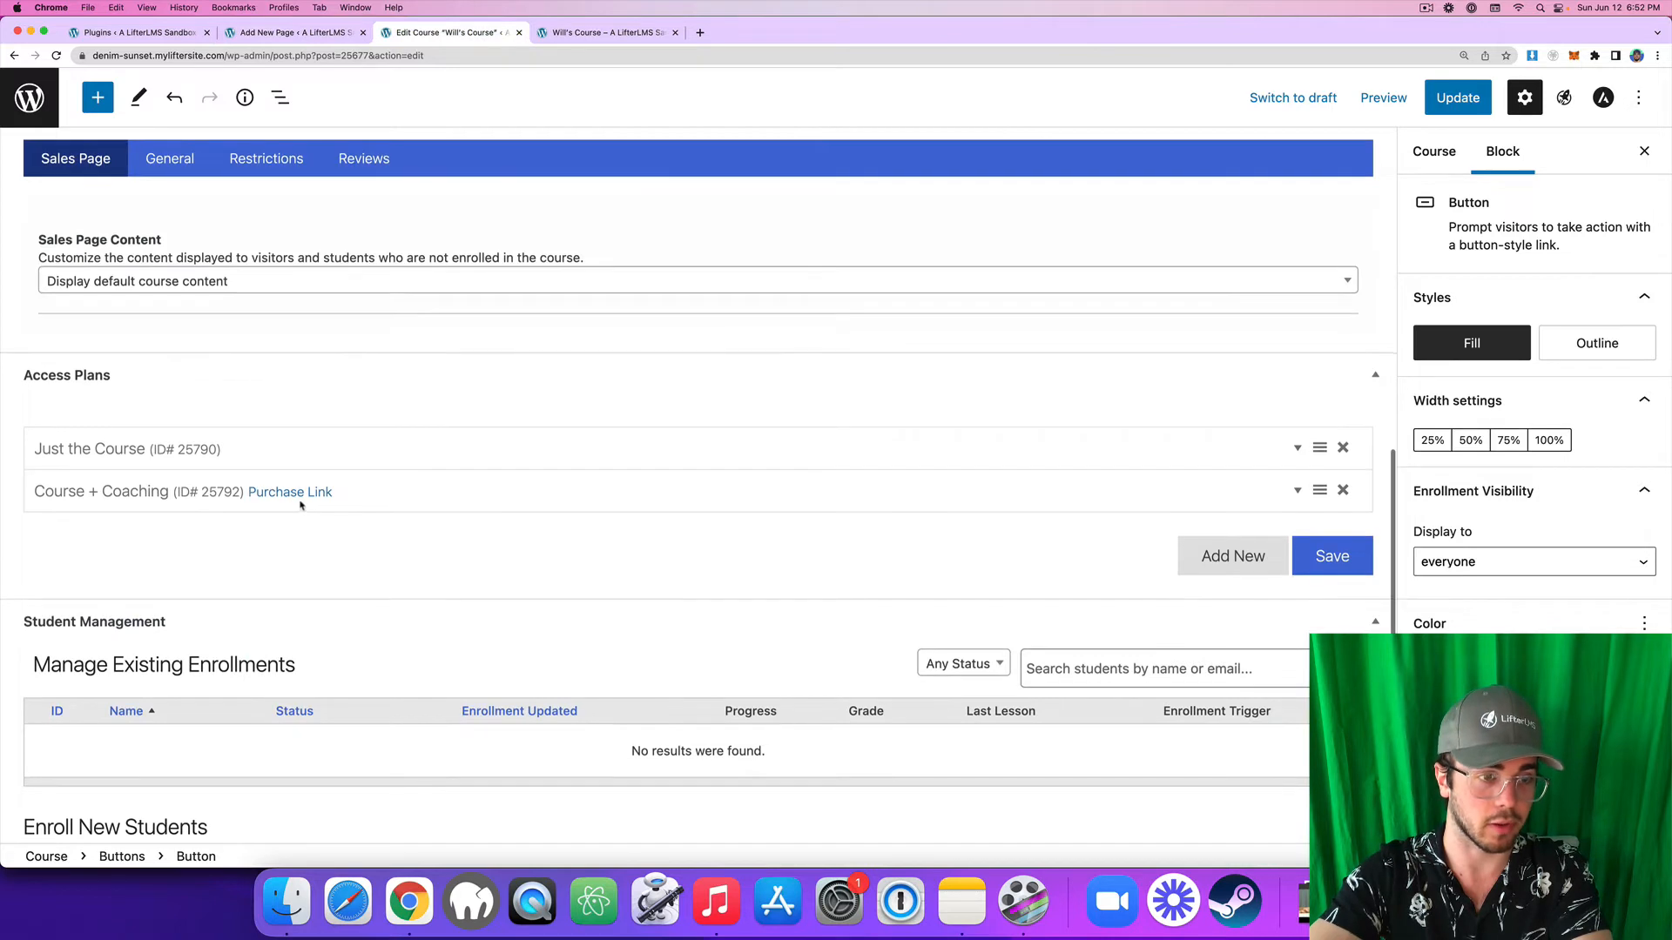
pyautogui.rightClick(299, 491)
pyautogui.press('Down')
pyautogui.press('Down')
pyautogui.press('Down')
pyautogui.press('Down')
pyautogui.press('Down')
pyautogui.press('Return')
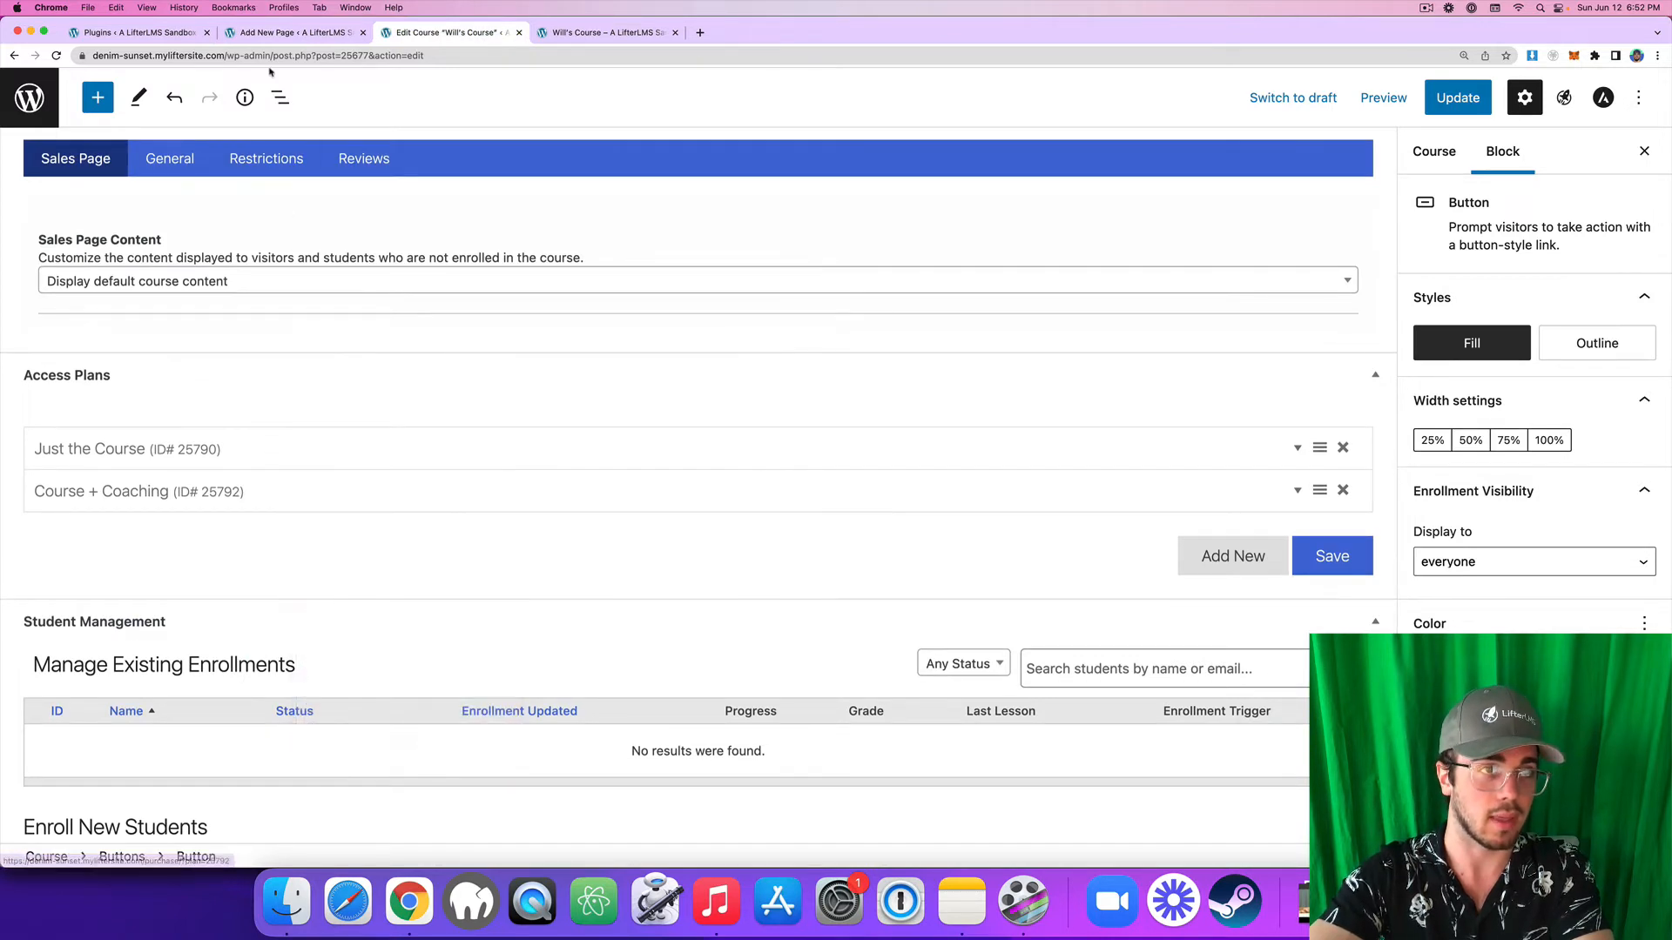
# Link the upsell page's "Yes! I'm in, sign me up for the coaching!" button to the copied address ending in /purchase/?plan=25792.
pyautogui.hotkey('ctrl', 'shift', 'Tab')
pyautogui.click(350, 426)
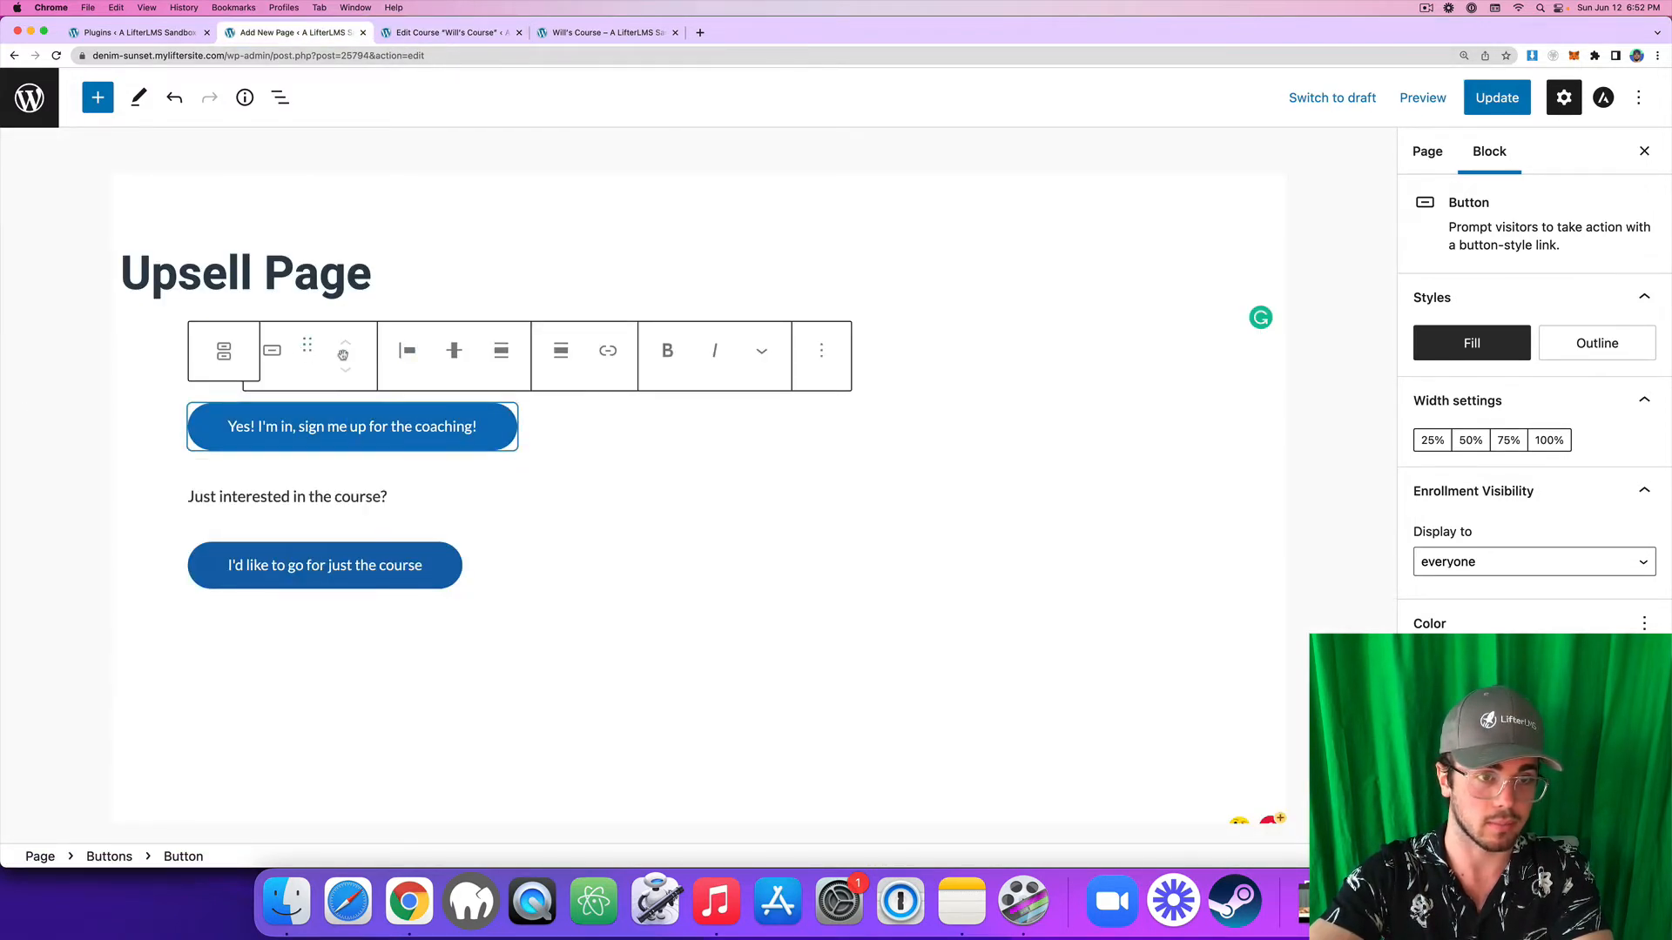
pyautogui.click(608, 350)
pyautogui.press('super+v')
pyautogui.click(505, 509)
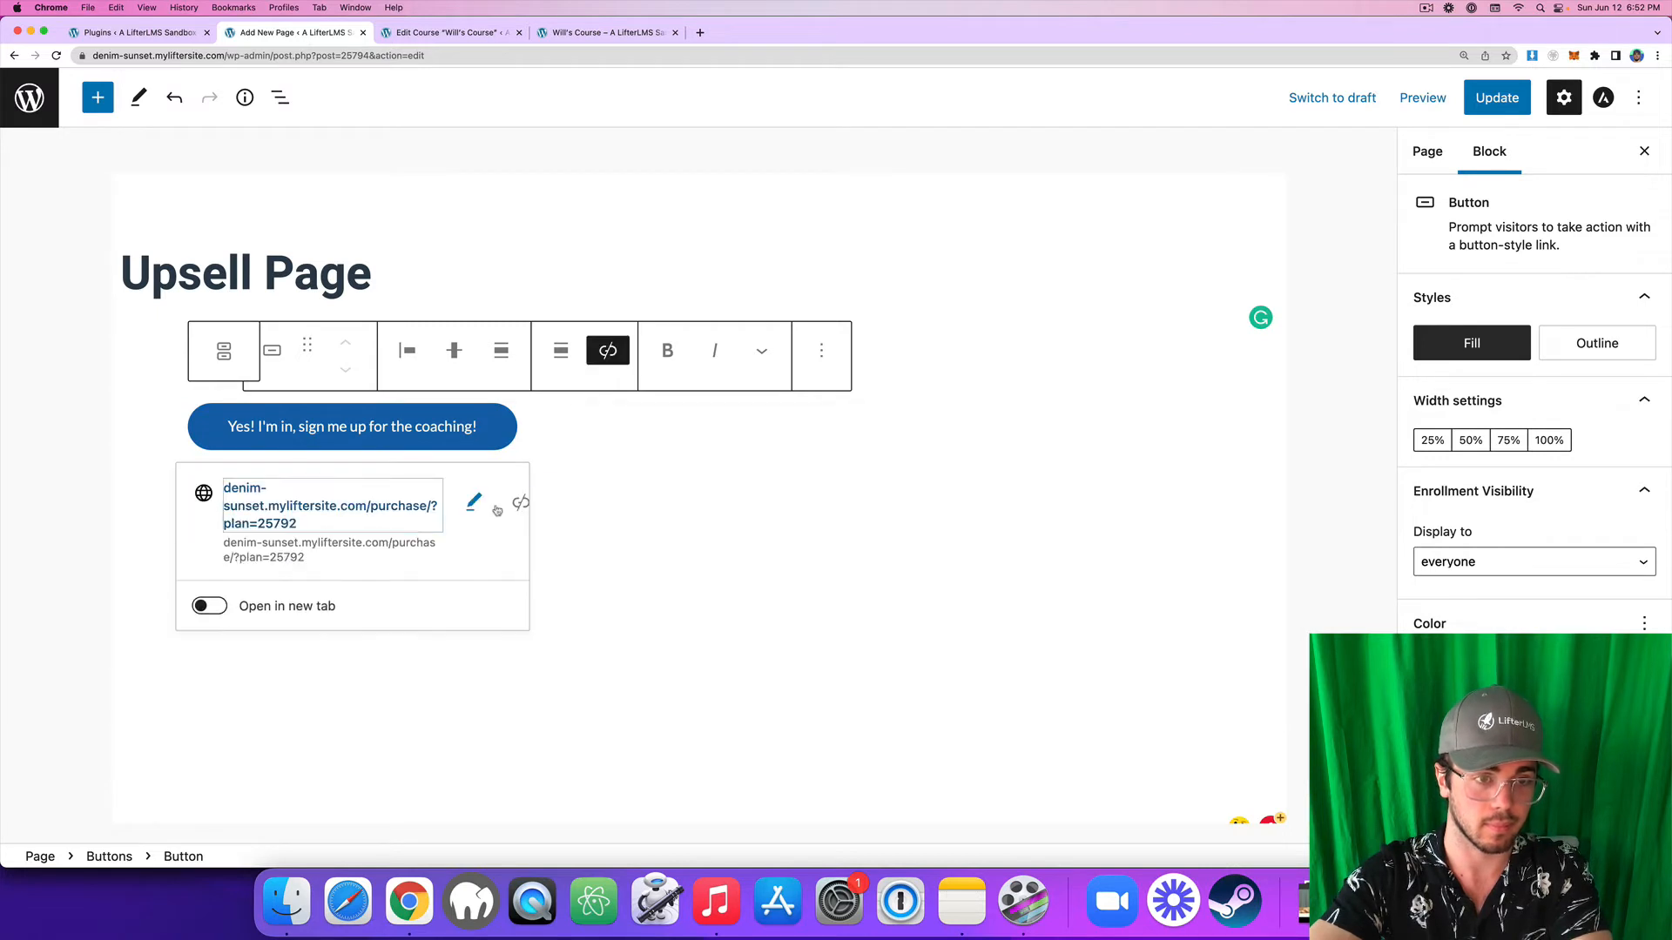
# Update the upsell page and copy the address of its public version.
pyautogui.click(1496, 97)
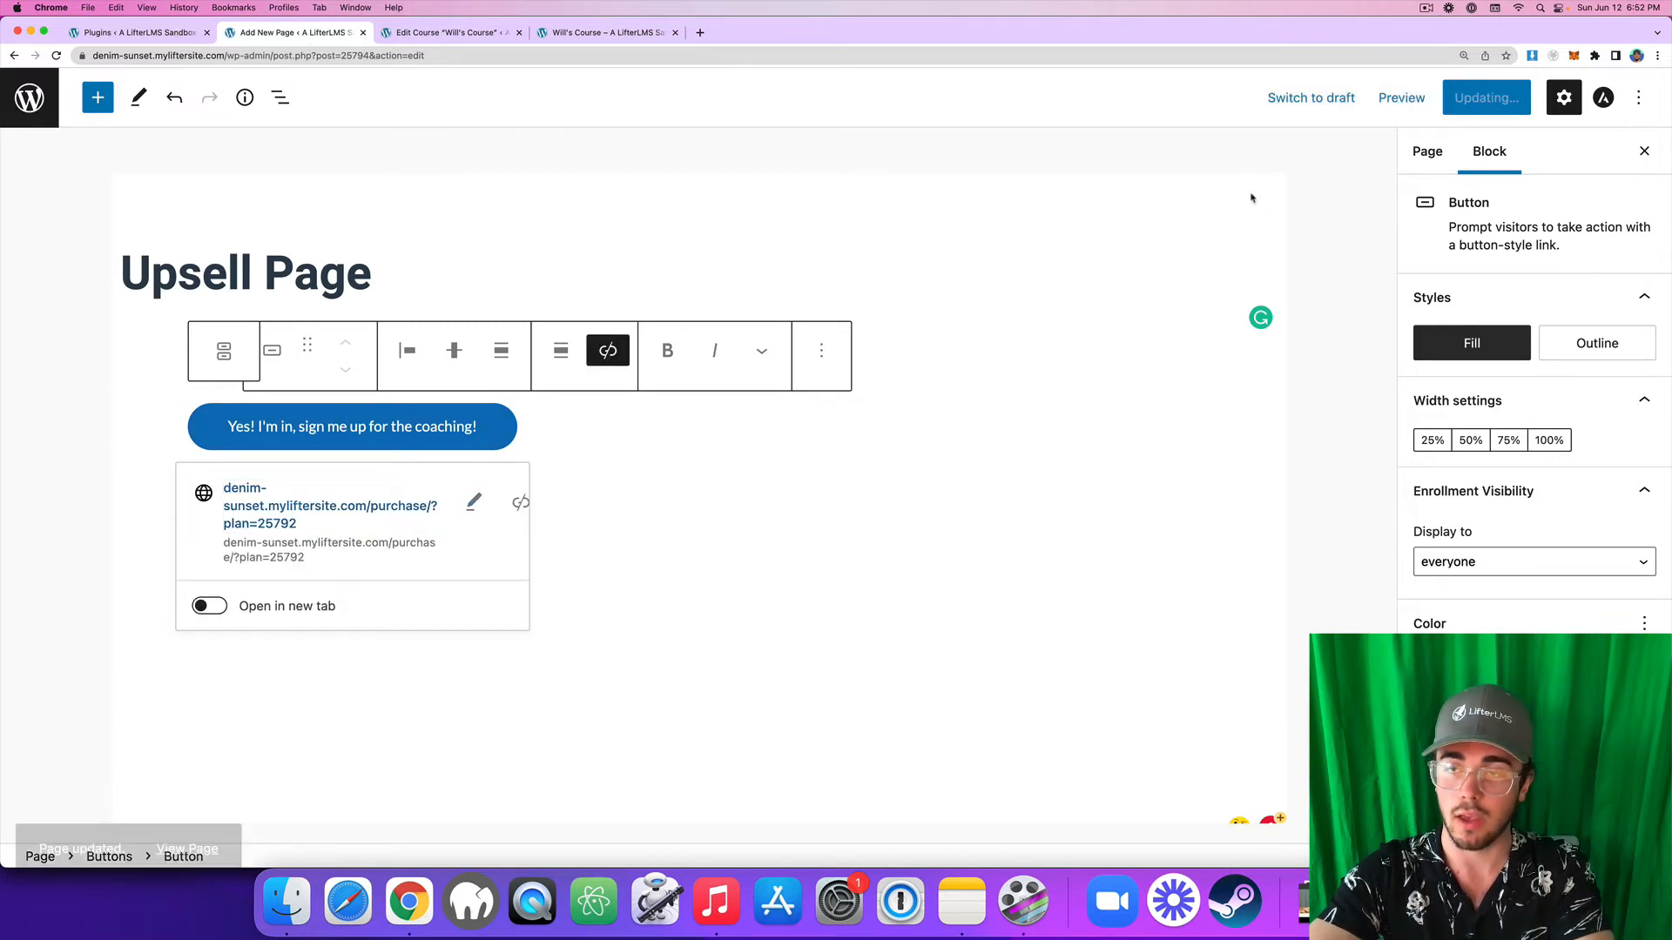
pyautogui.click(188, 805)
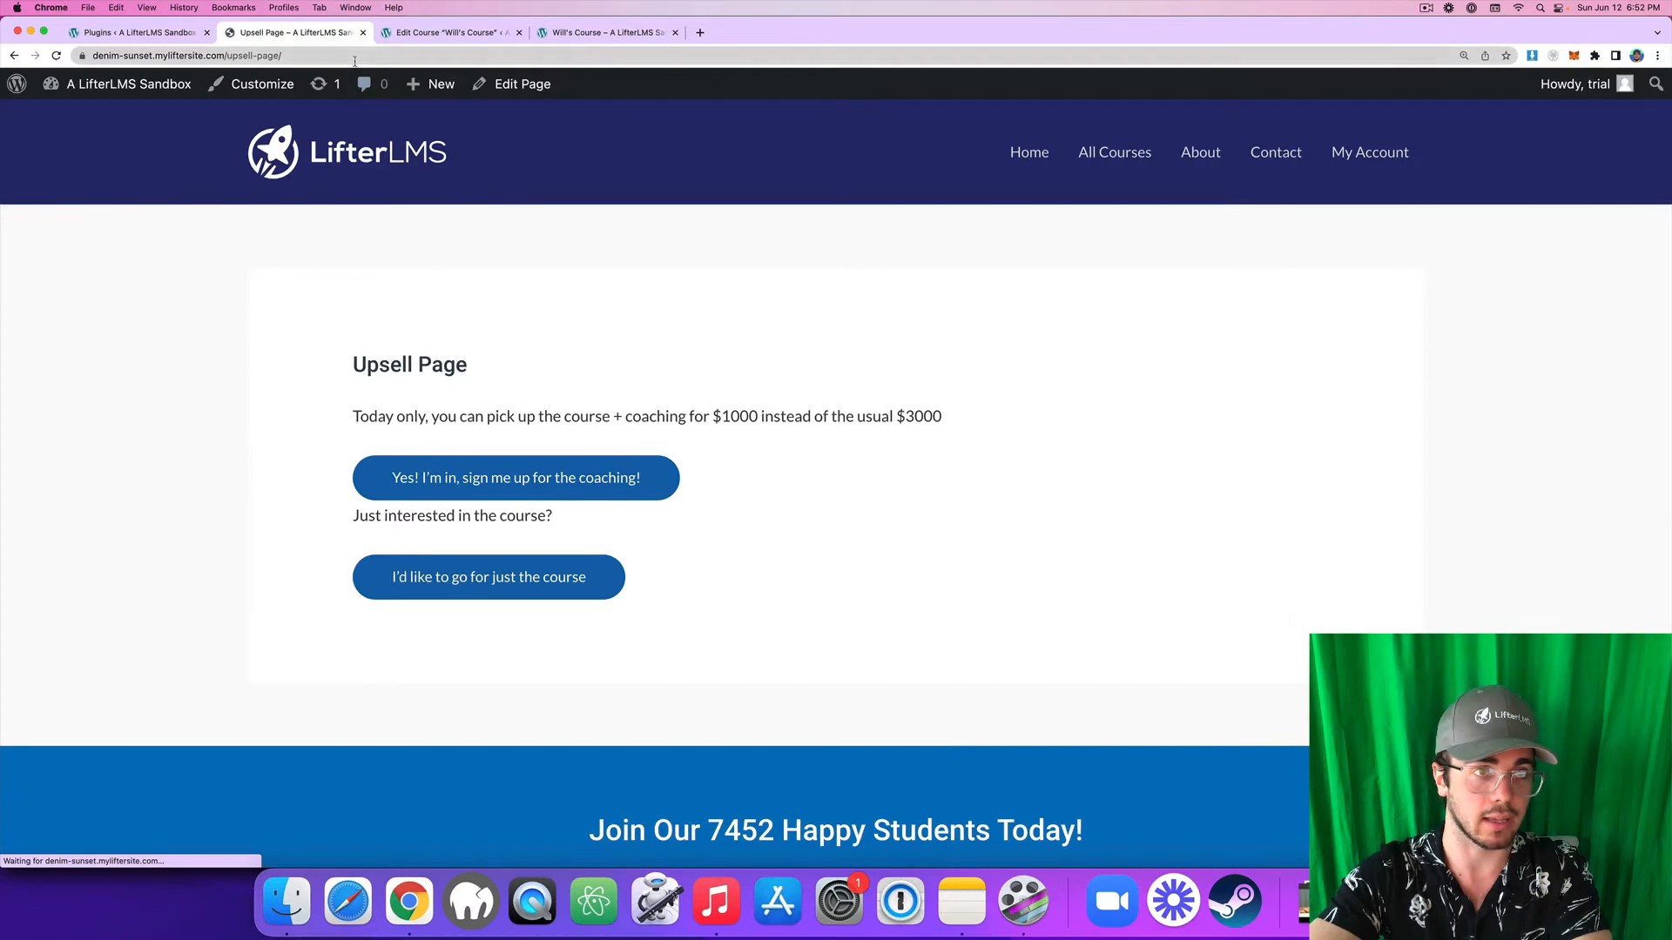
pyautogui.click(352, 56)
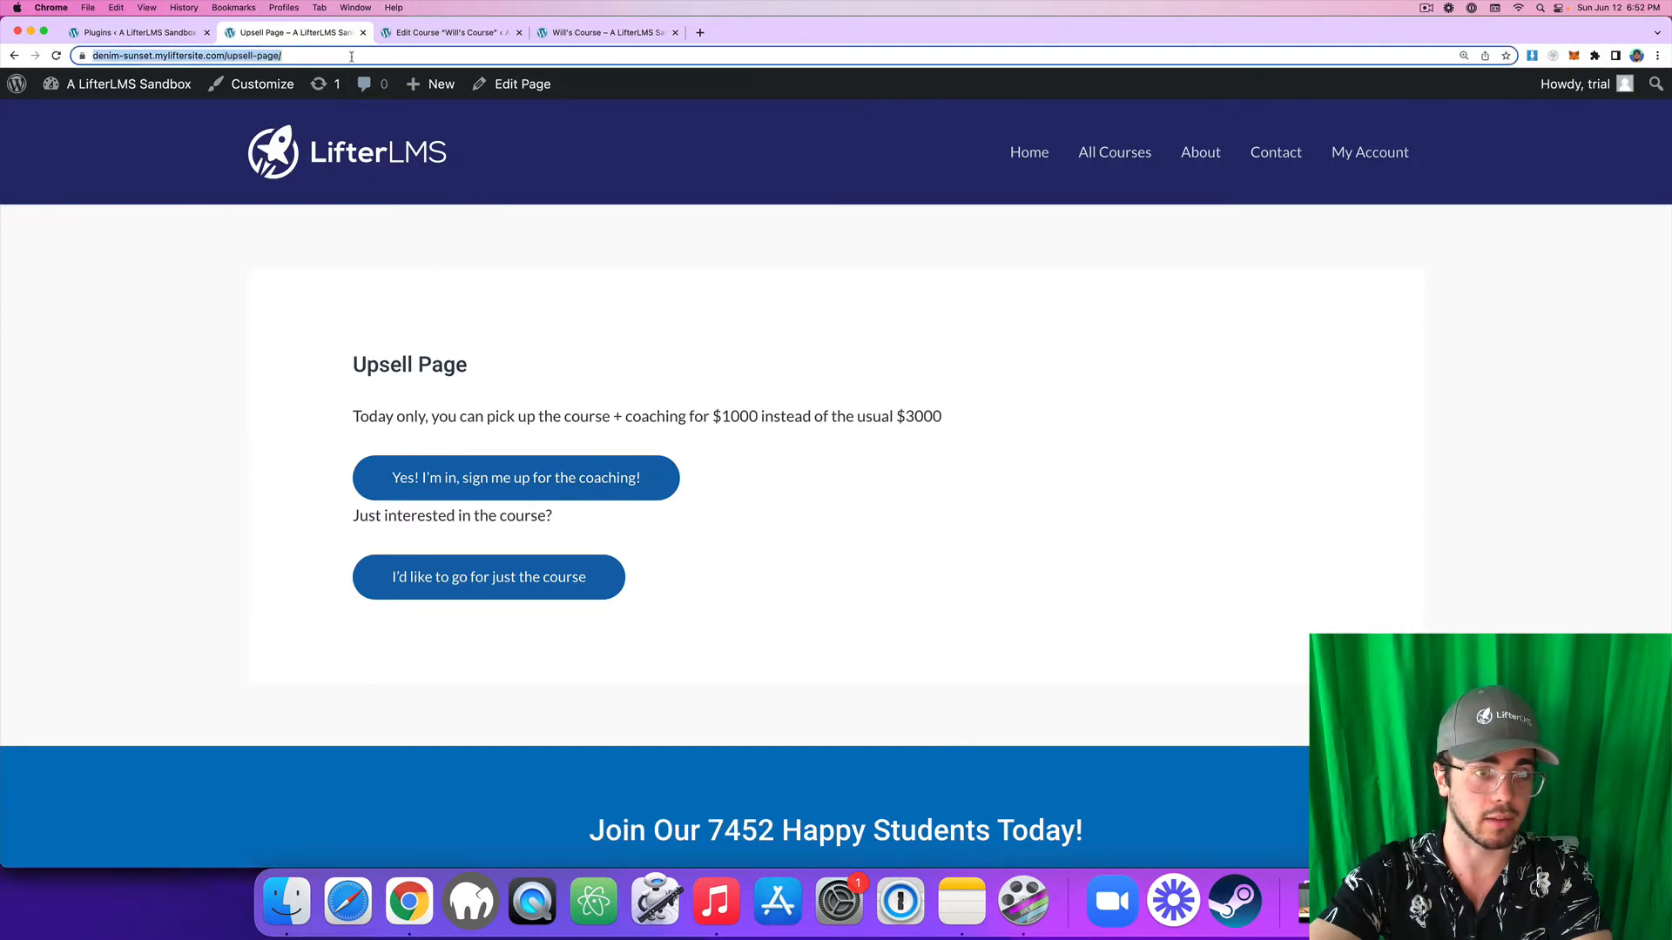
# Link the course's "Buy Now!" button to denim-sunset.myliftersite.com/upsell-page/ and update the course.
pyautogui.click(426, 39)
pyautogui.scroll(15, 482, 155)
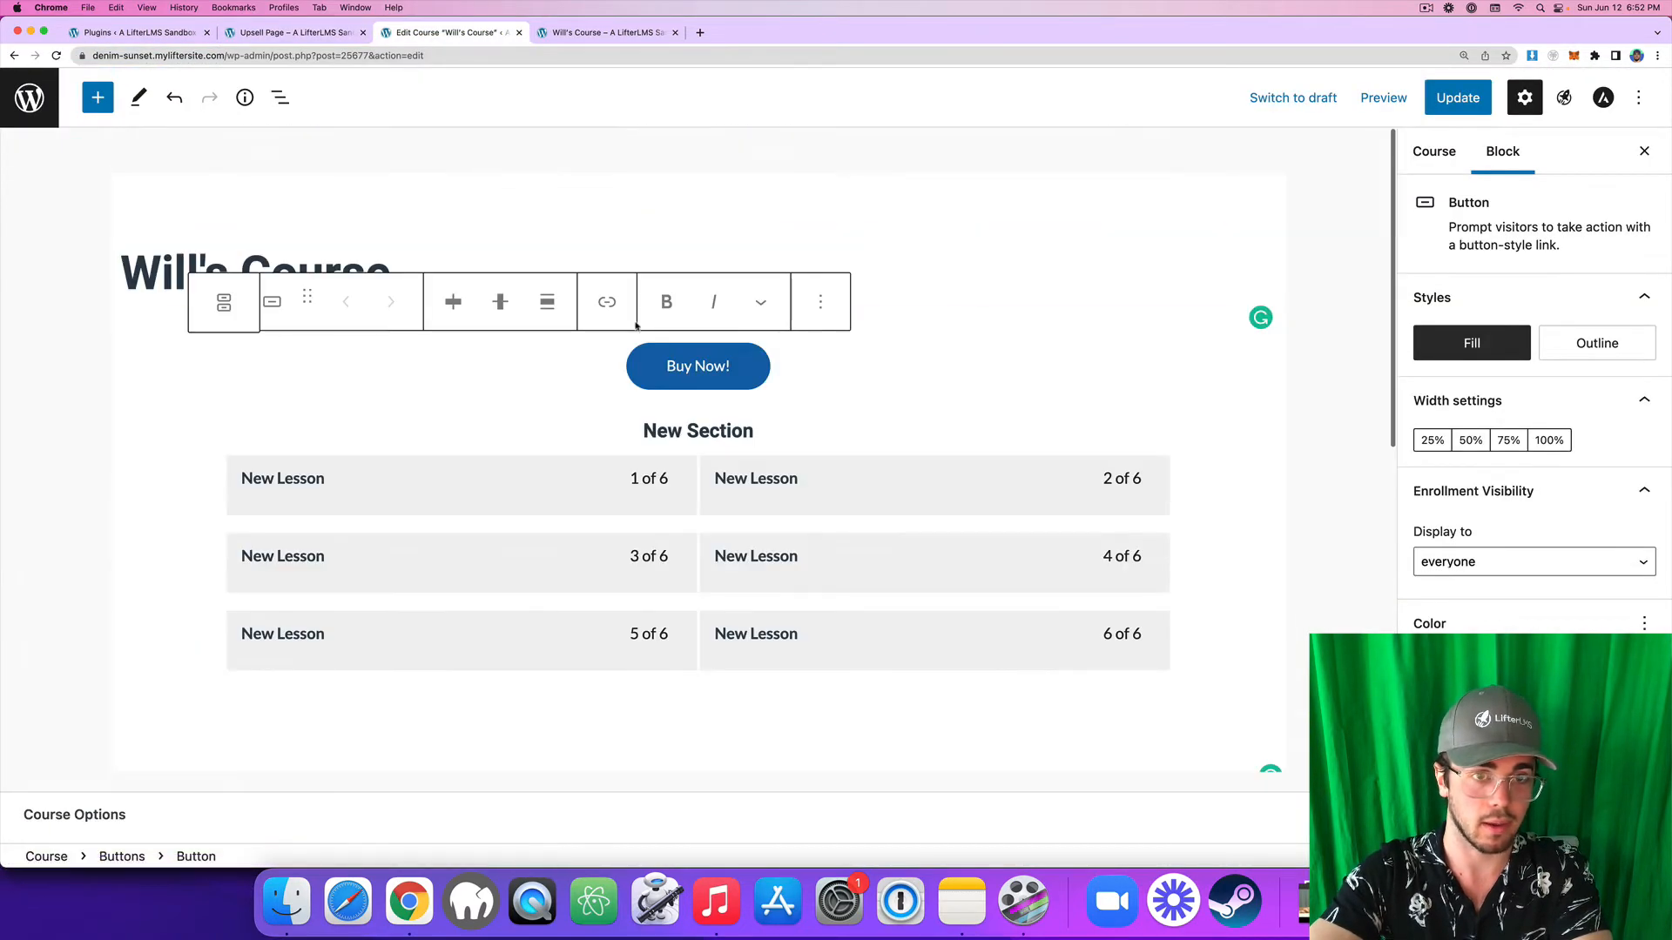
pyautogui.click(606, 301)
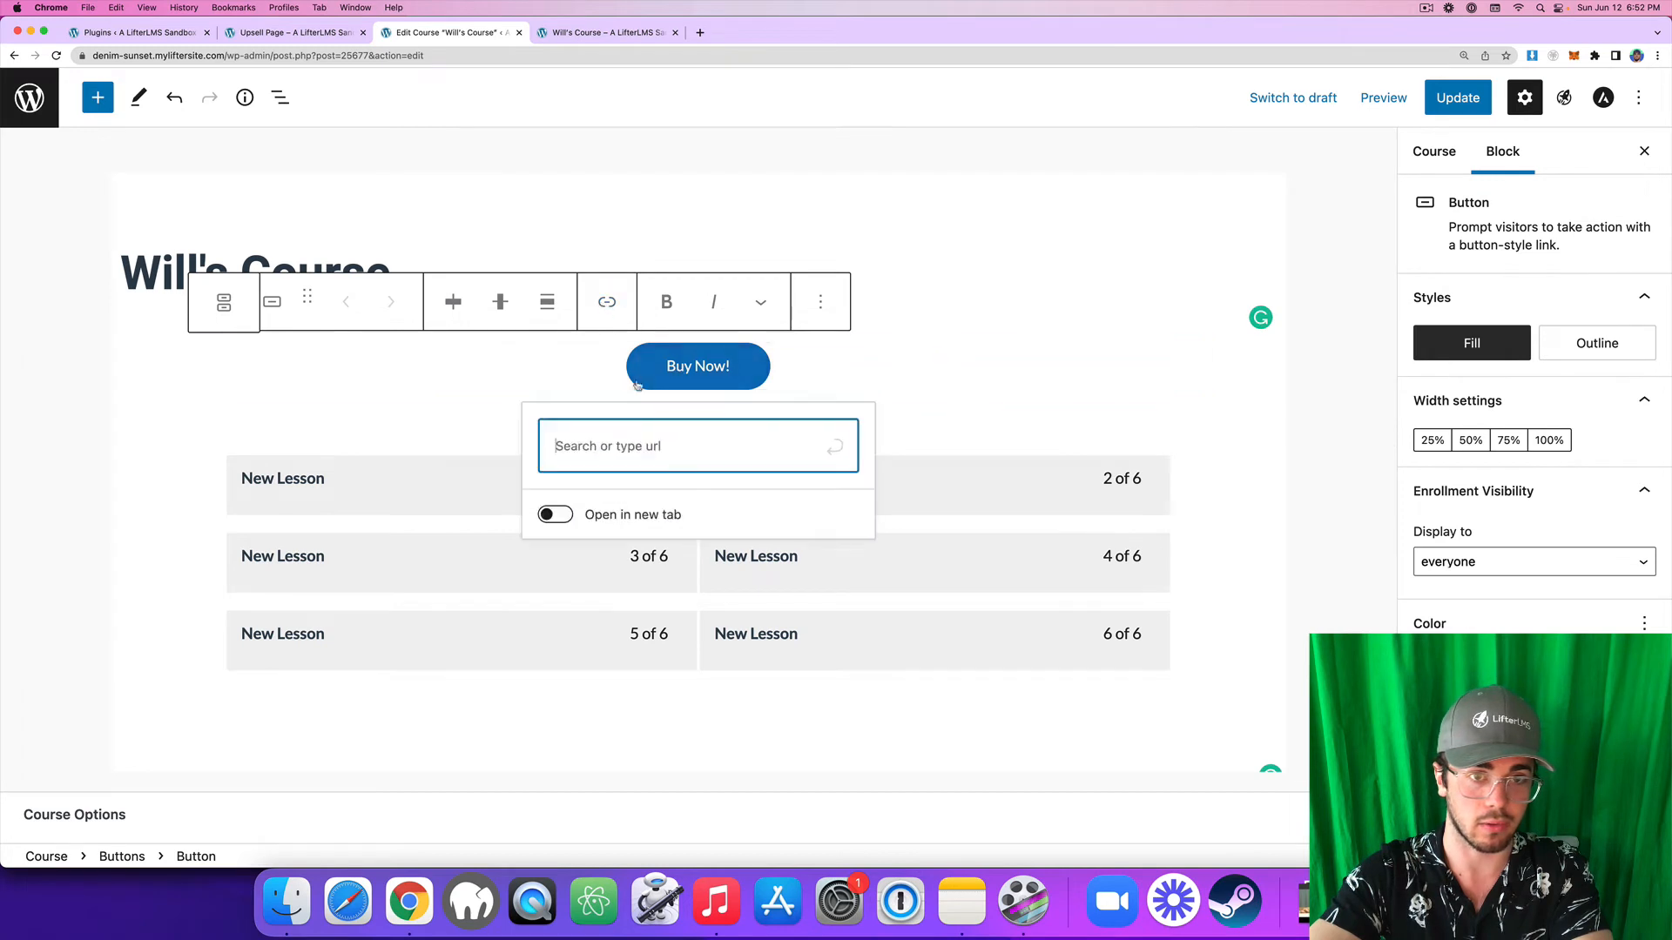
pyautogui.press('super+v')
pyautogui.click(834, 449)
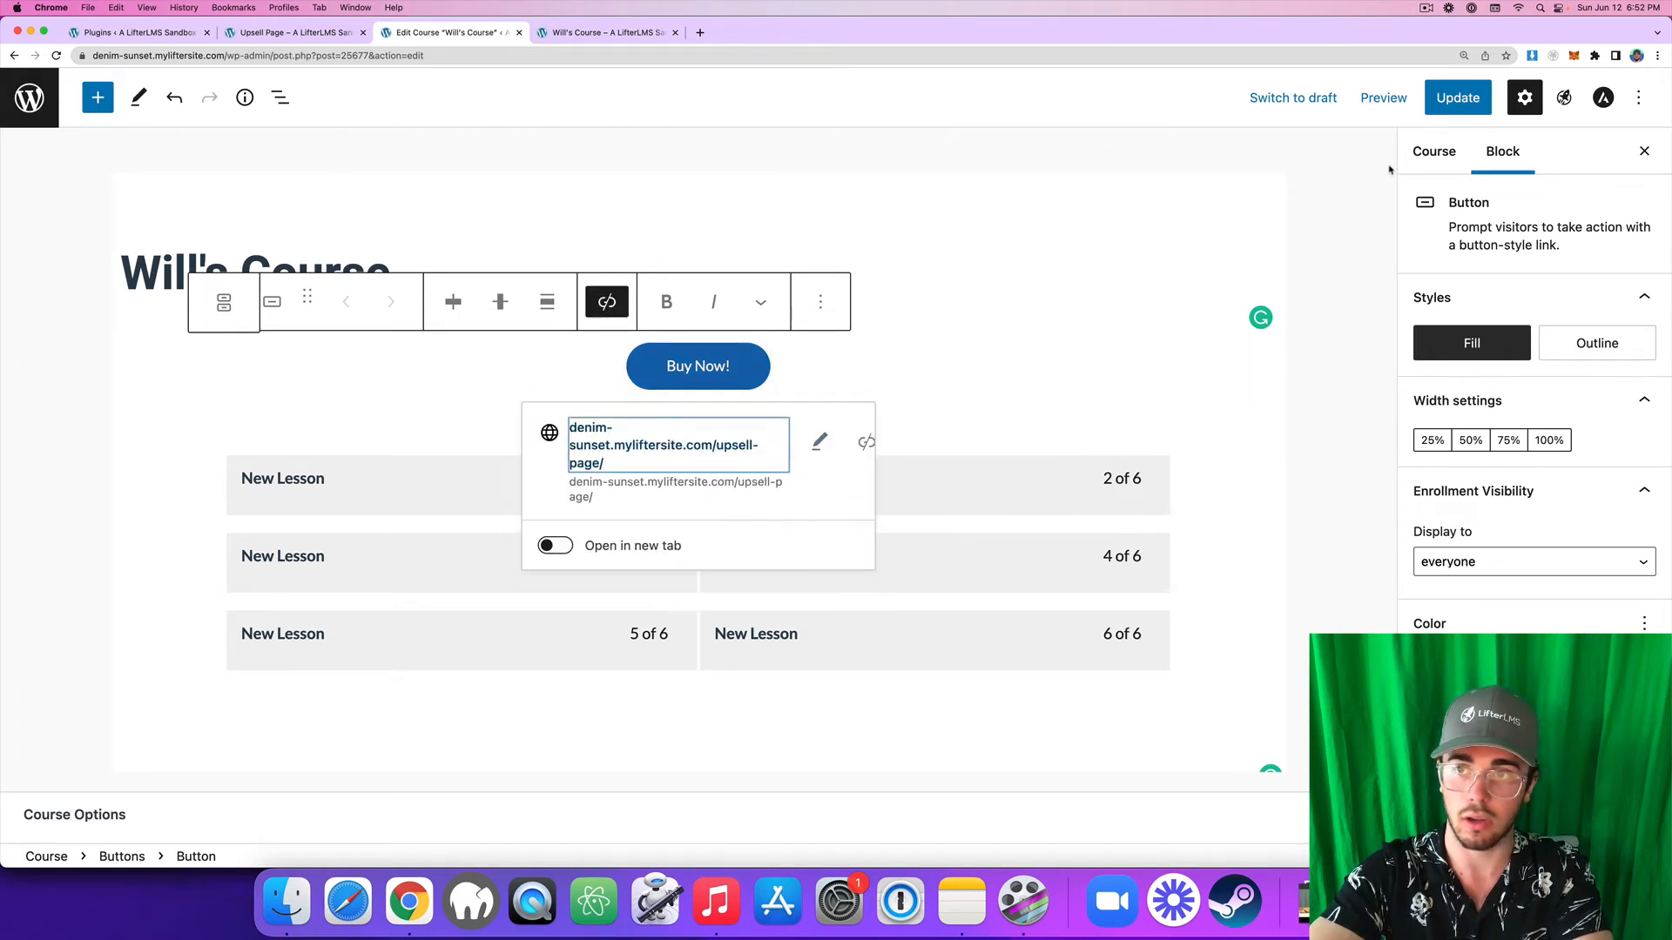
pyautogui.press('super+s')
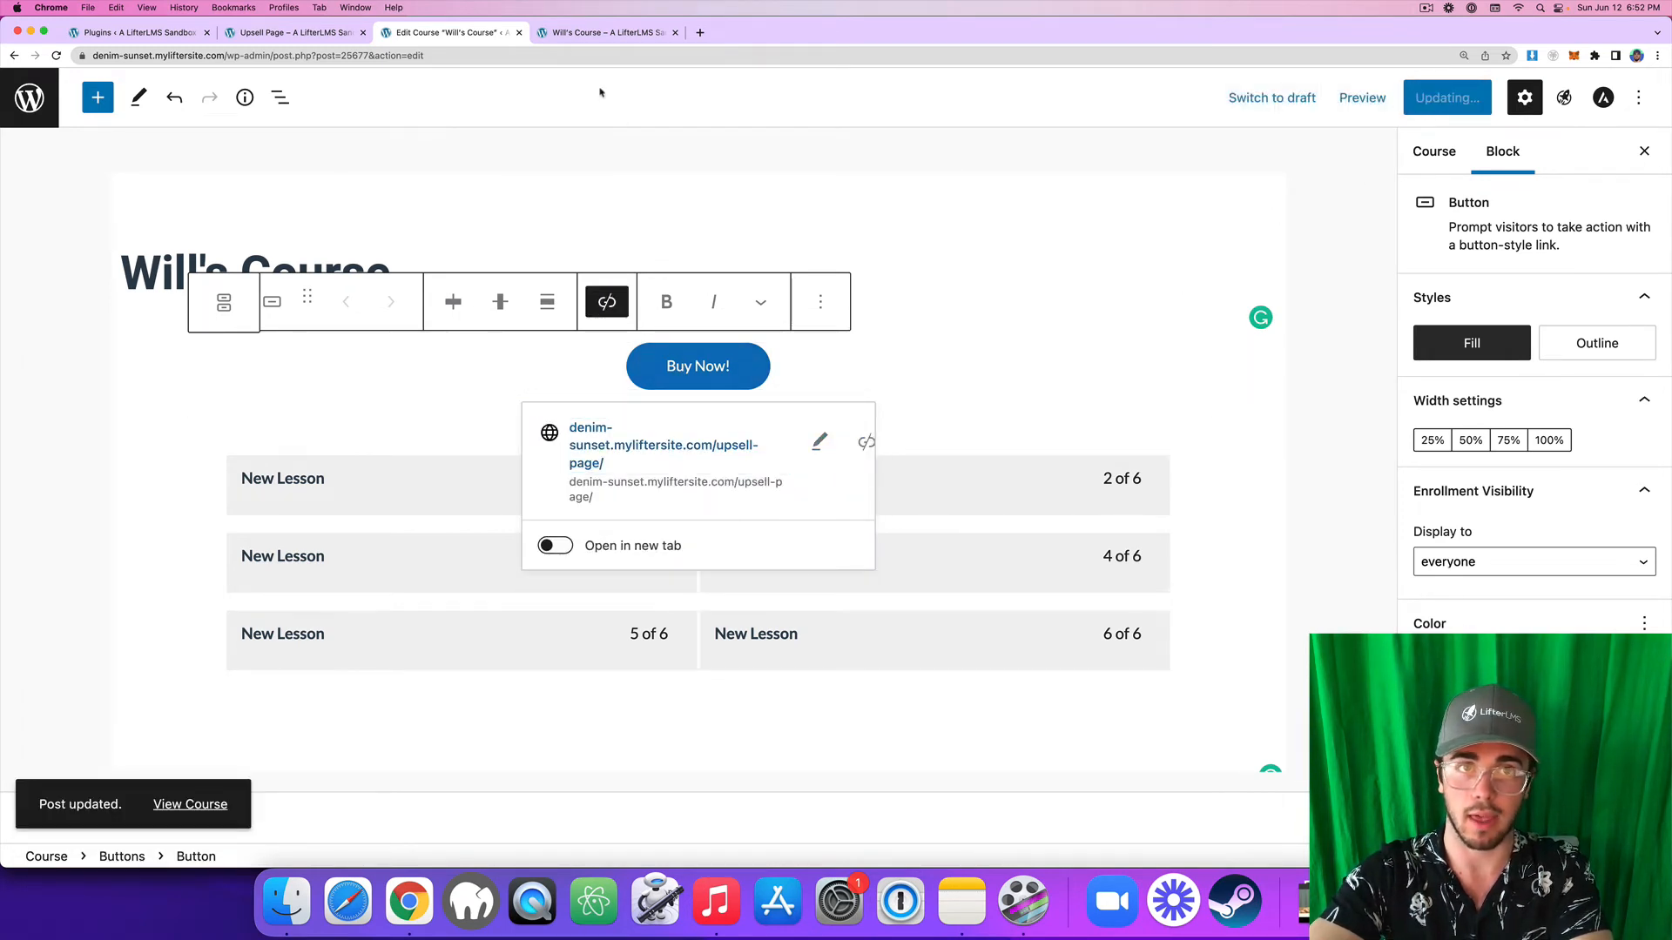
# Test the flow by reloading the public course page and following "Buy Now!" and the coaching offer through to checkout.
pyautogui.click(588, 33)
pyautogui.press('super+r')
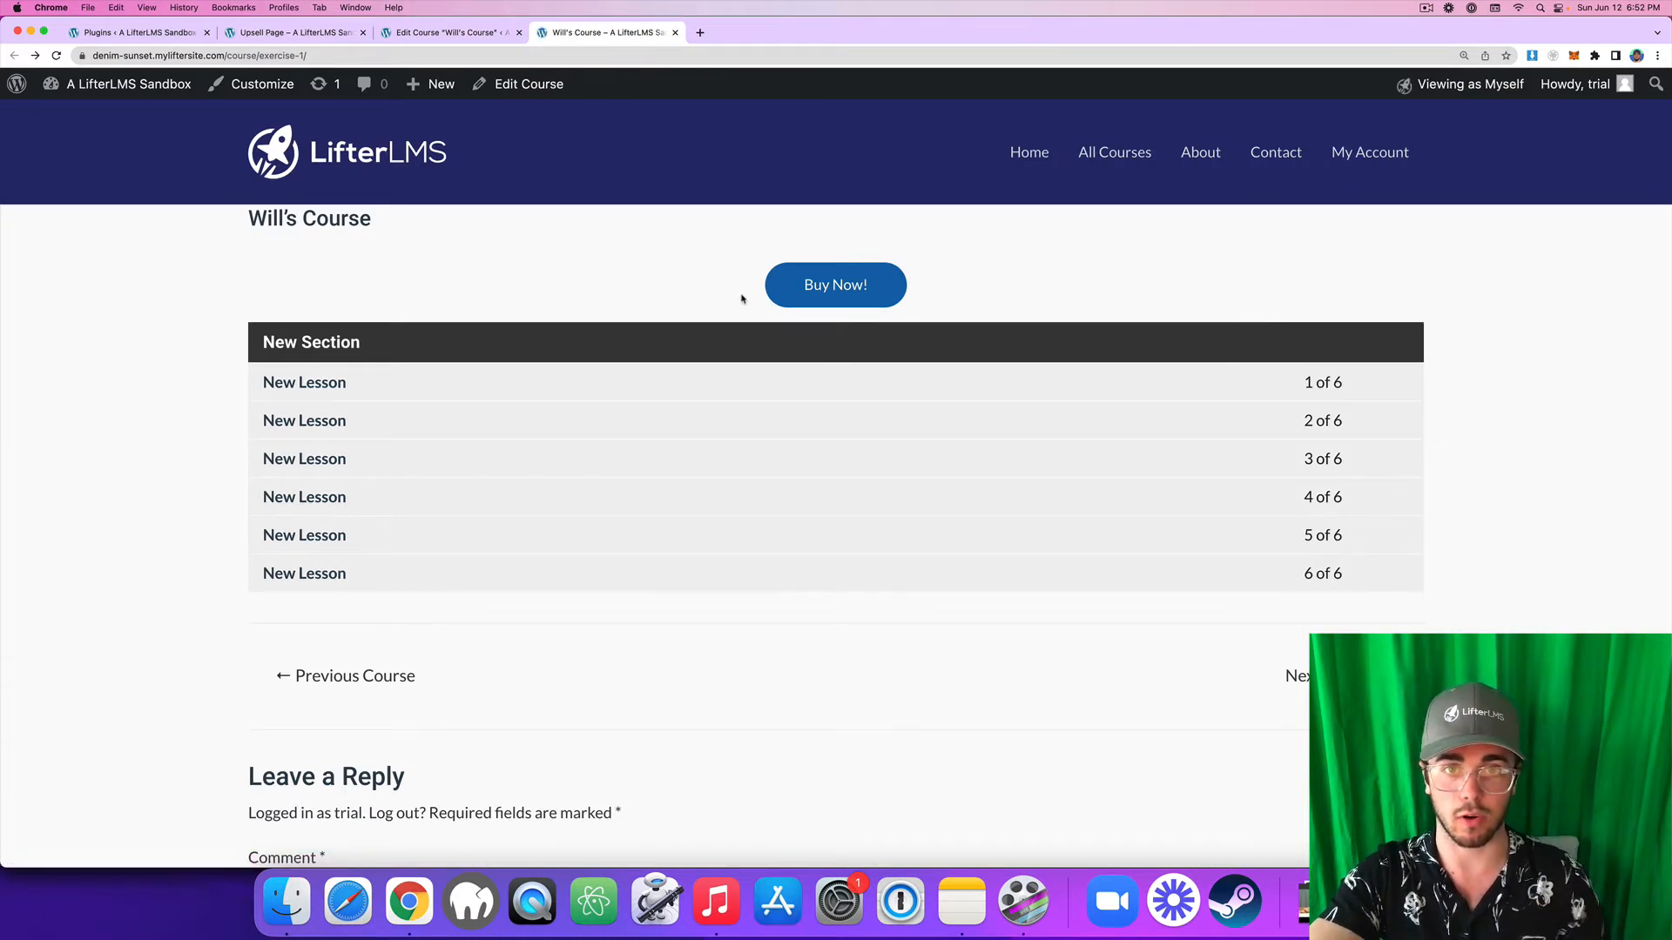
pyautogui.click(835, 287)
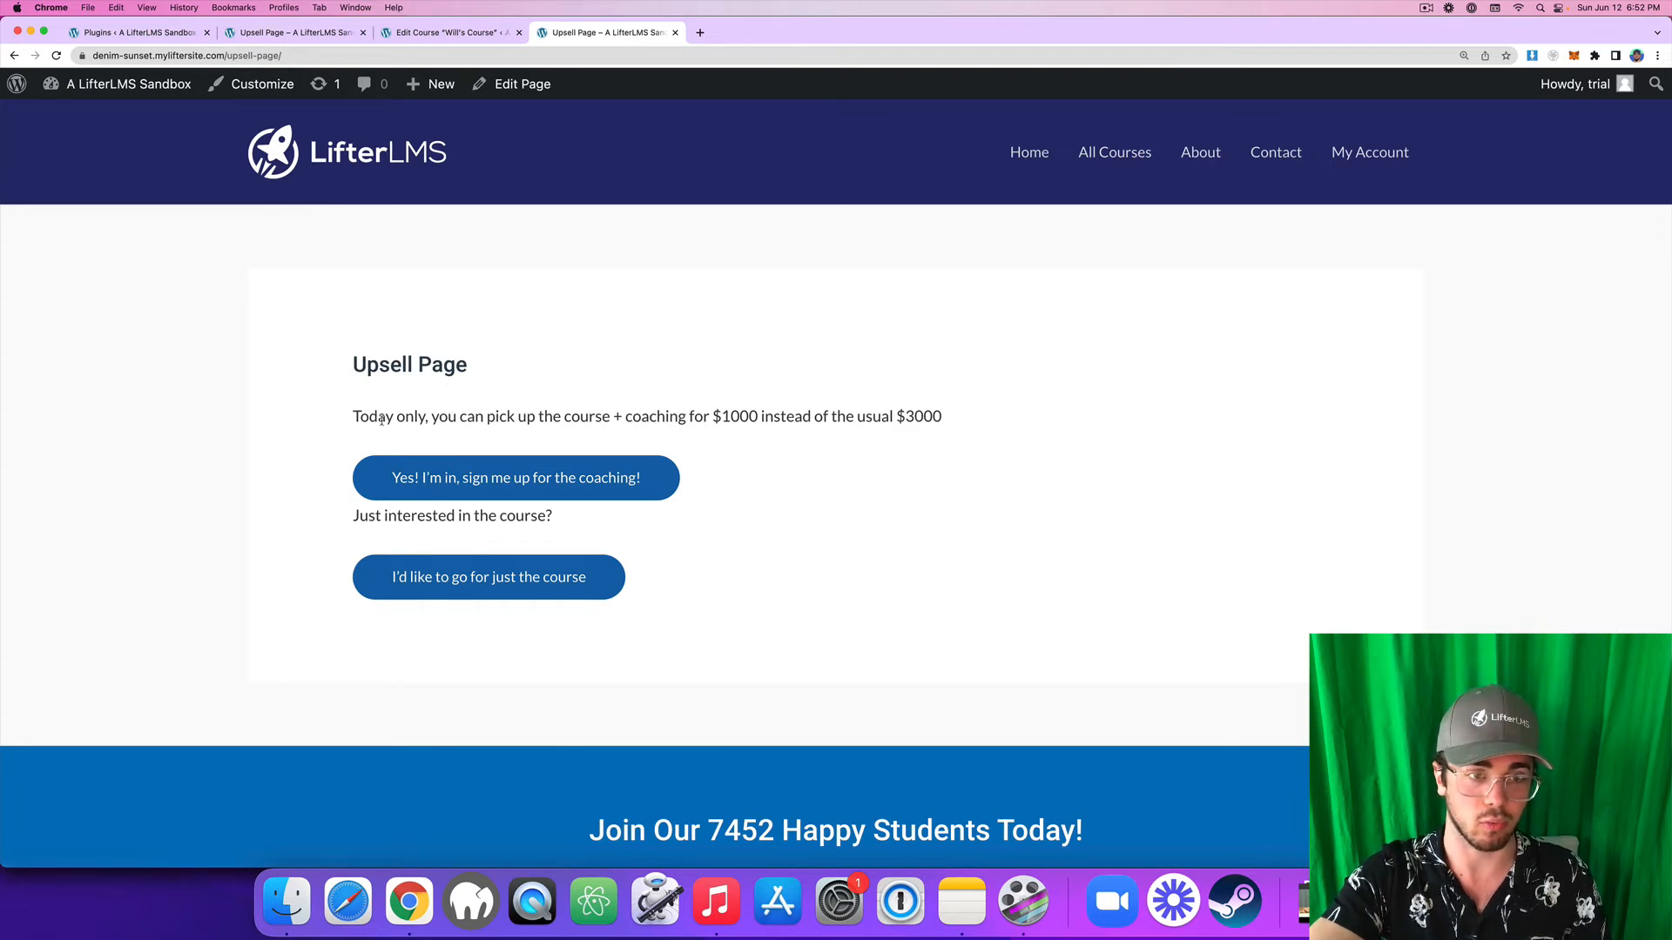
pyautogui.click(460, 489)
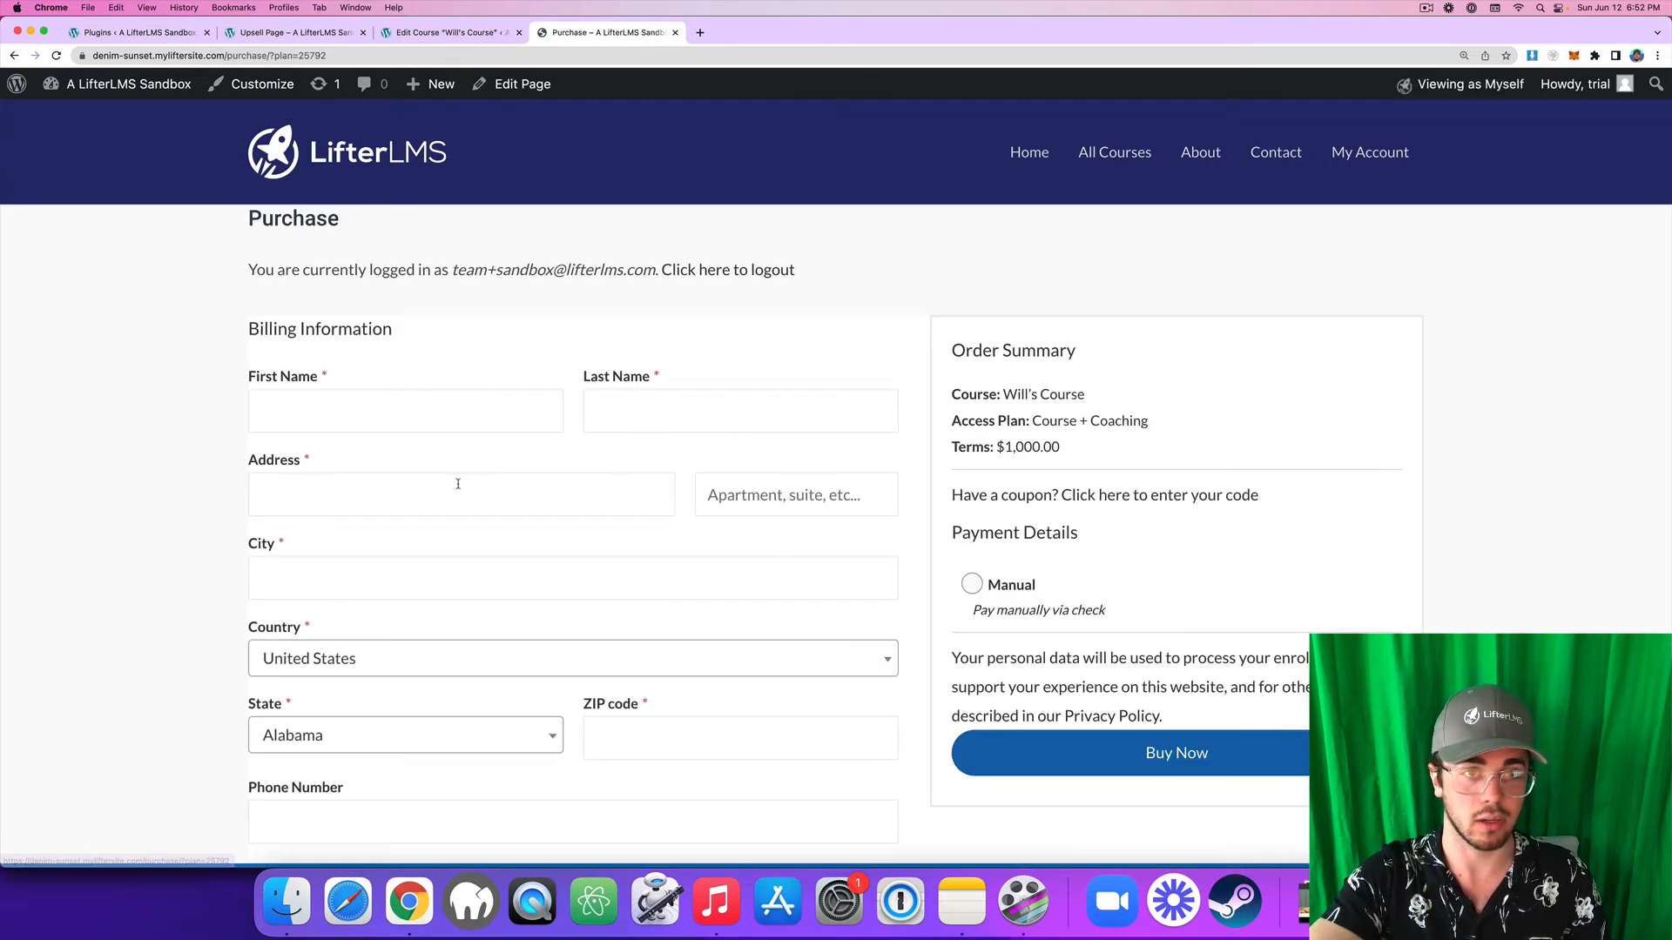
# Check the coaching checkout's terms, follow the upsell page's "I'd like to go for just the course" button to its checkout, and return.
pyautogui.moveTo(955, 442); pyautogui.dragTo(1147, 447)
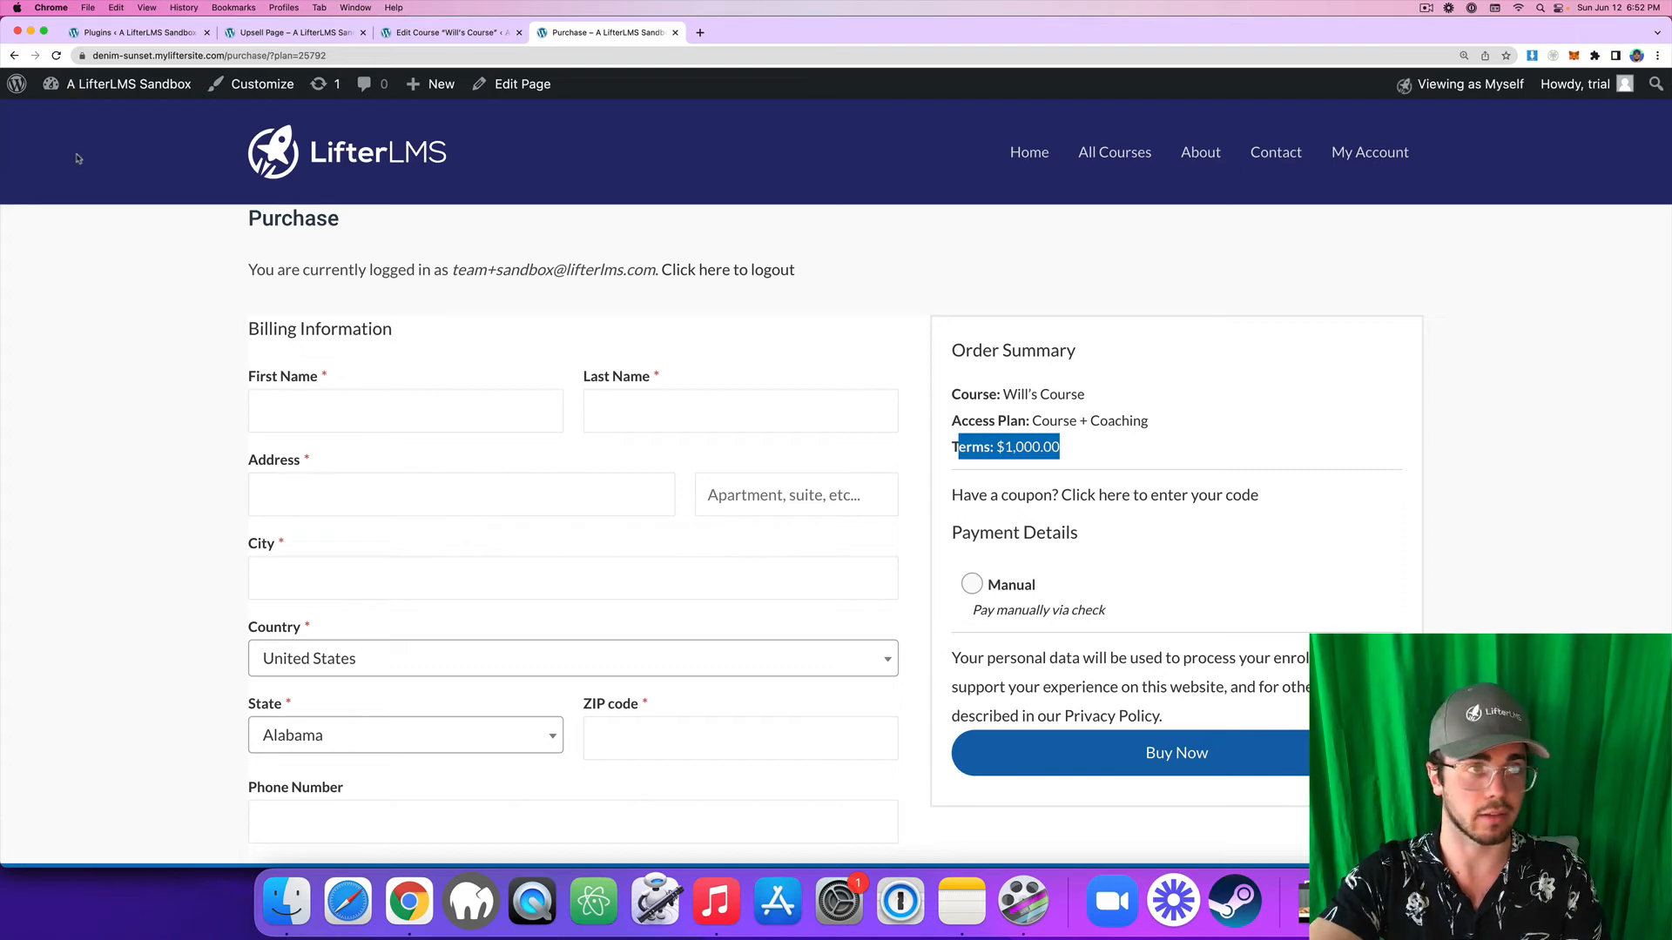
pyautogui.click(14, 54)
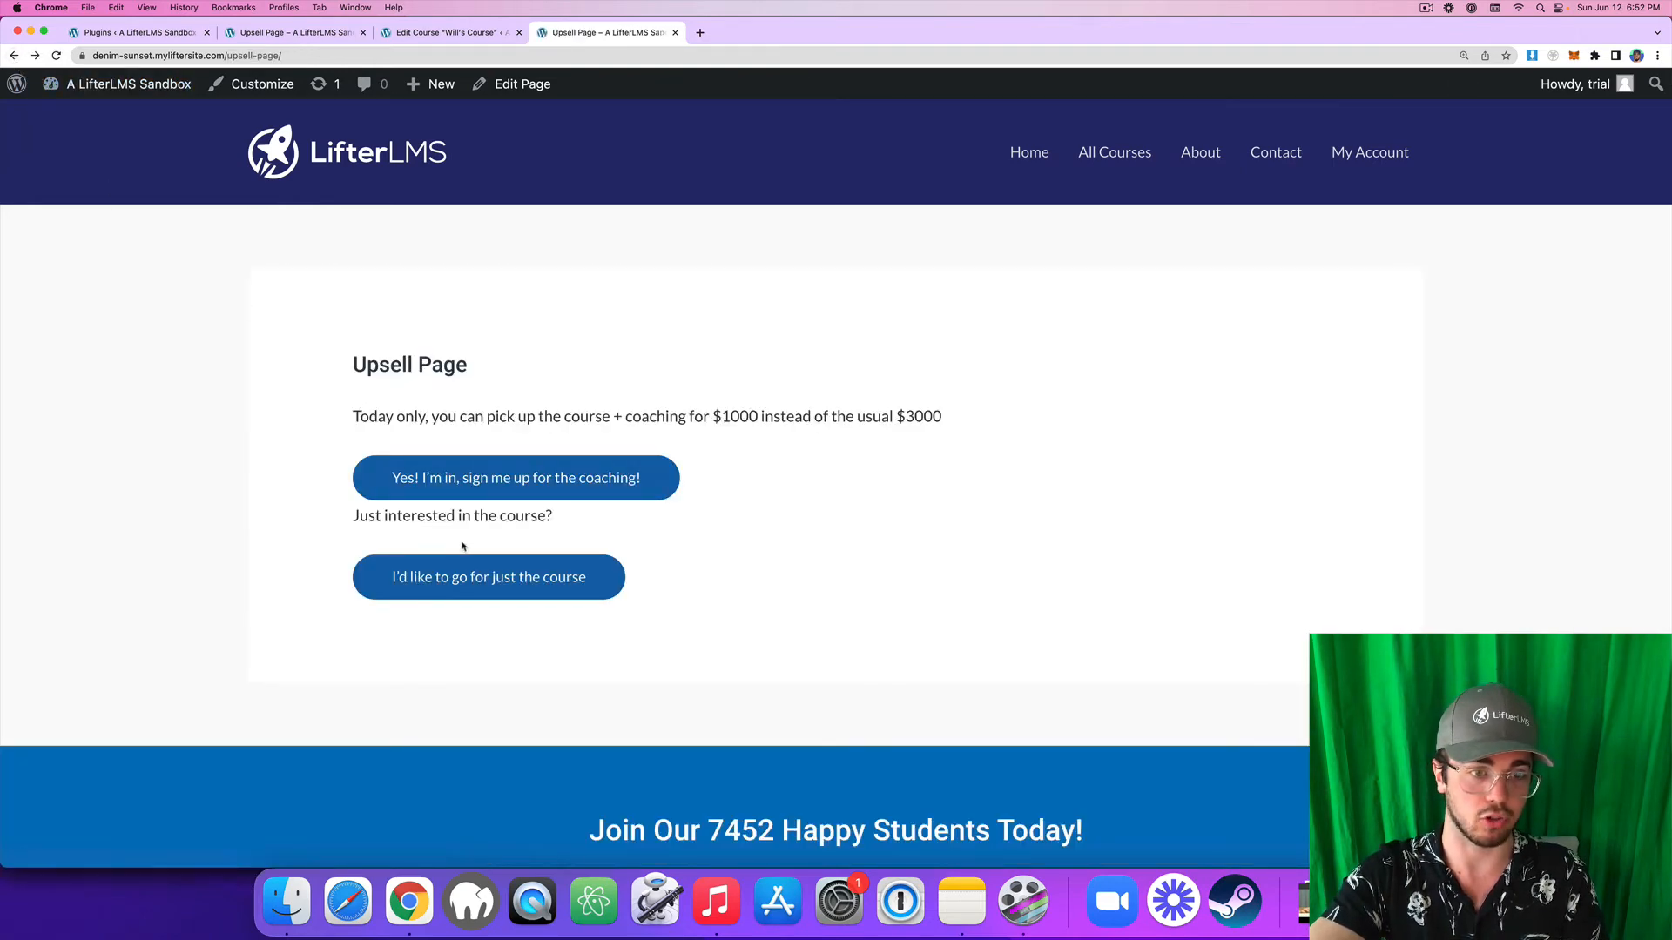
pyautogui.click(478, 579)
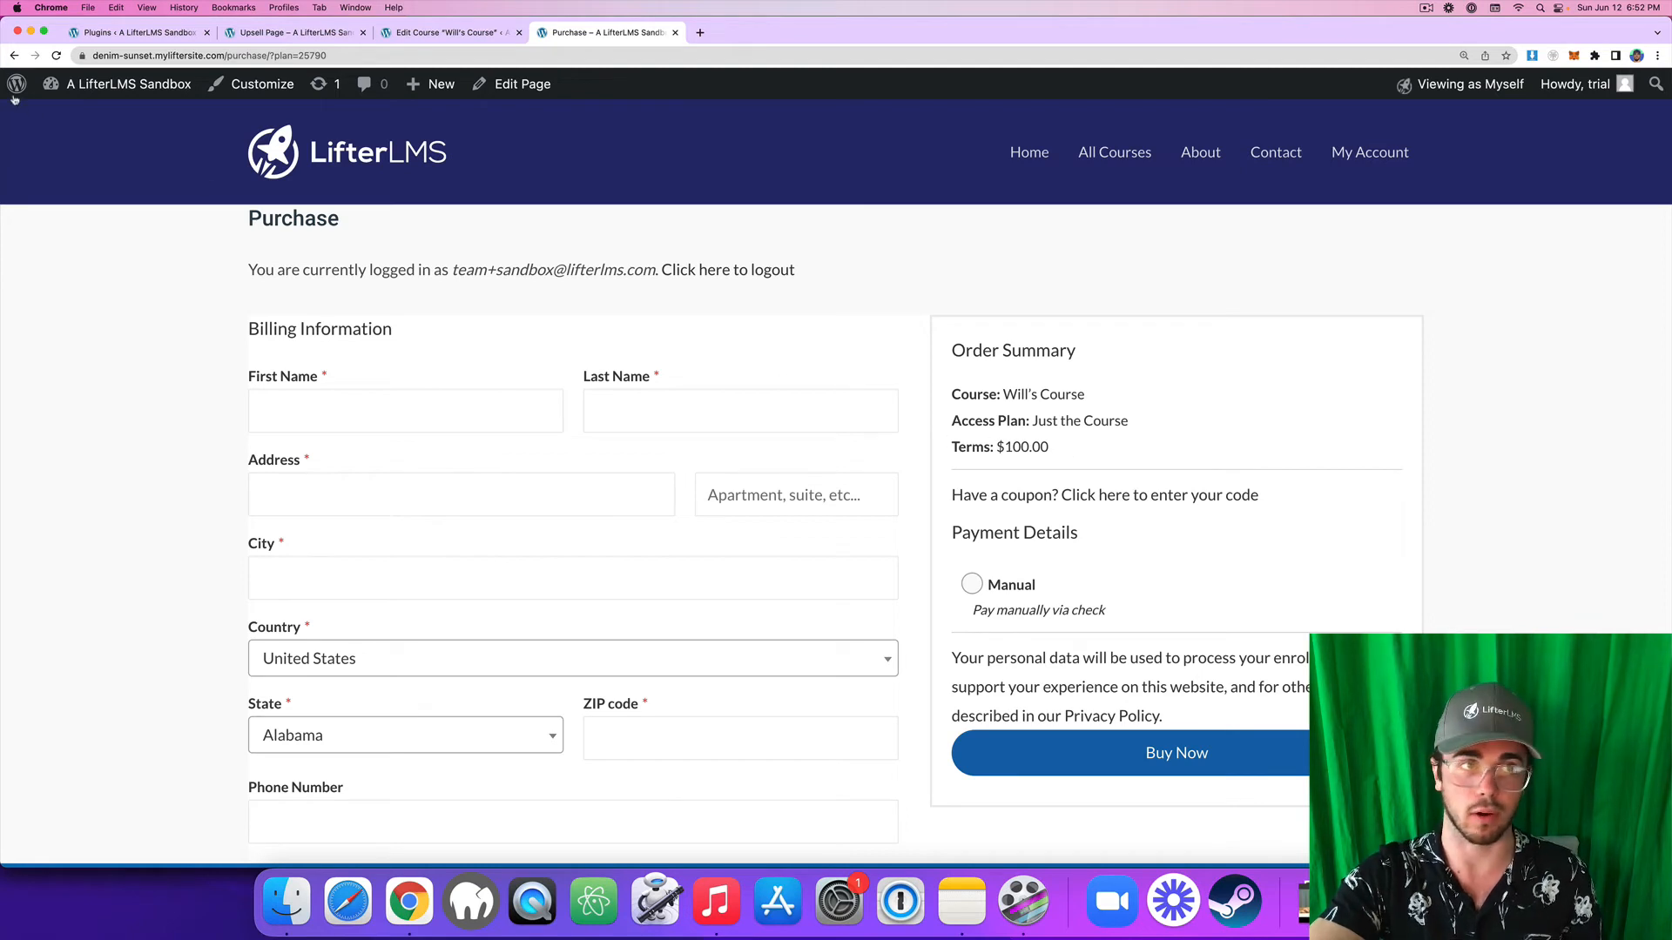
pyautogui.click(14, 54)
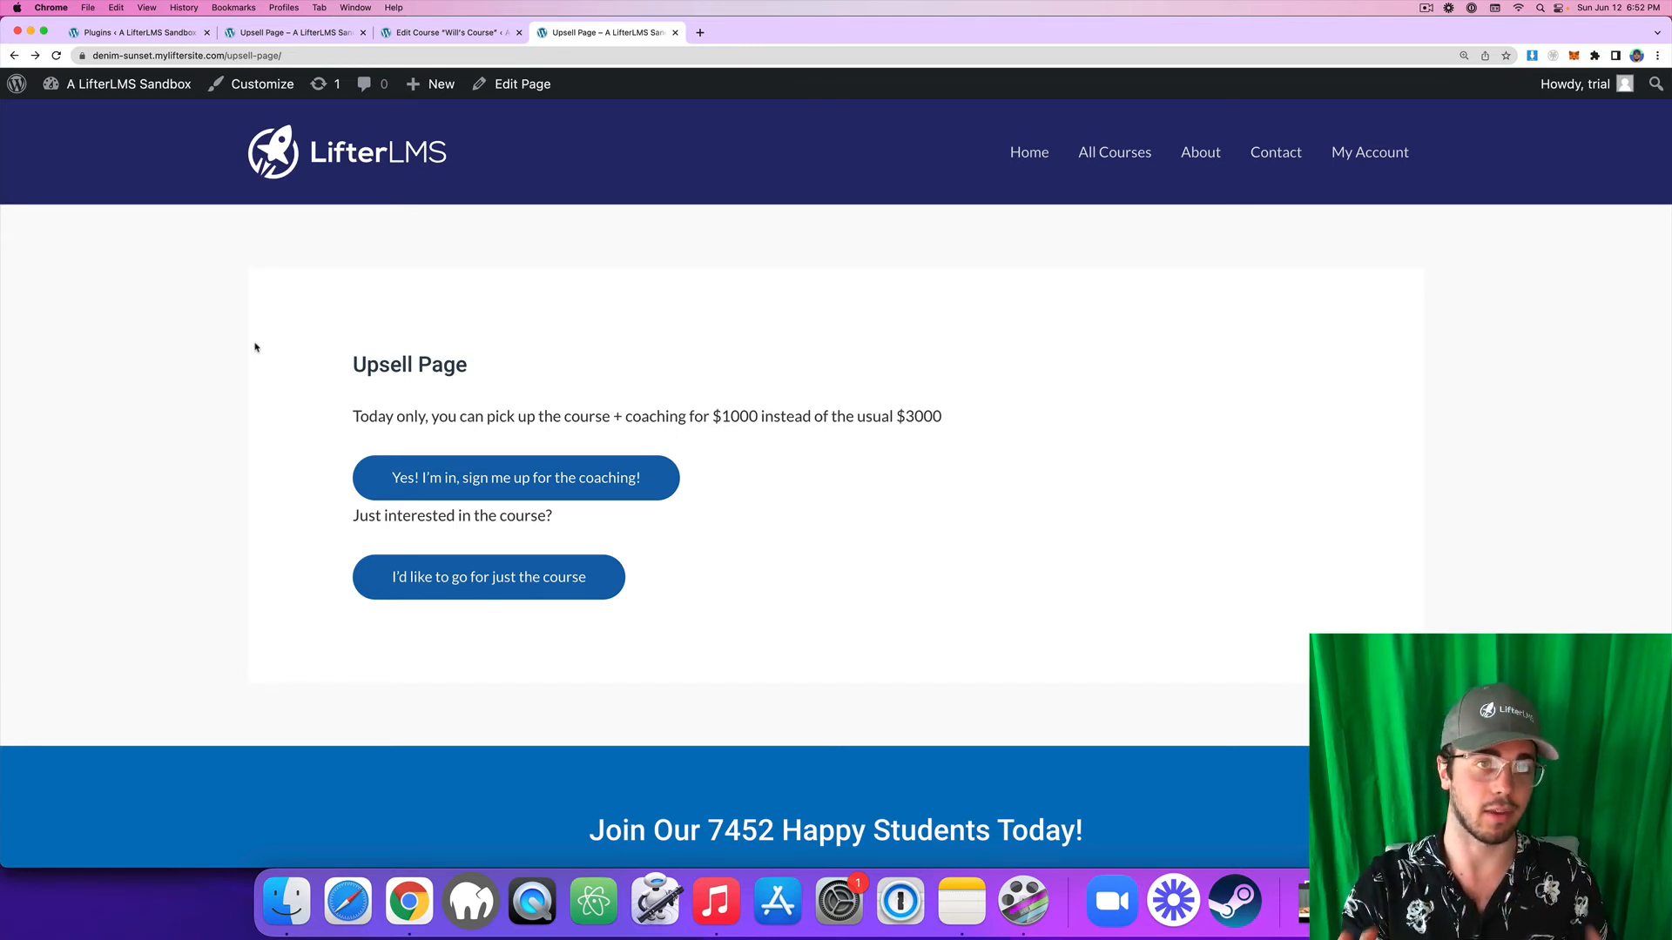
# Set the course's "Buy Now!" button to display only to non-enrolled users or visitors and update the course.
pyautogui.click(444, 32)
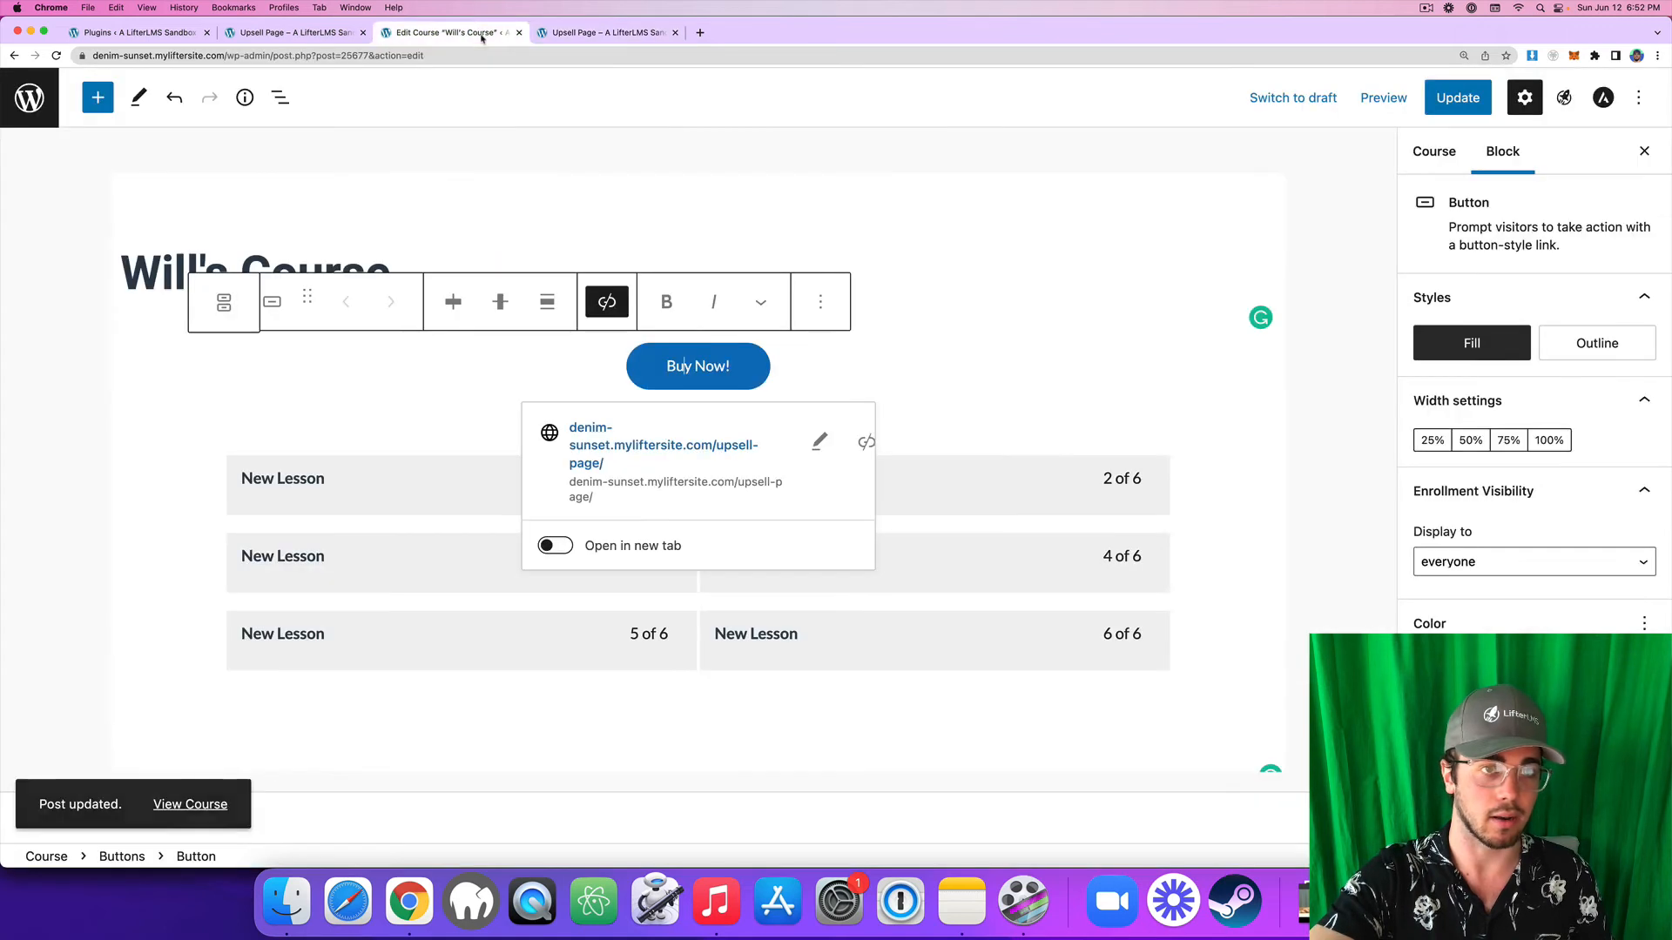
pyautogui.click(831, 368)
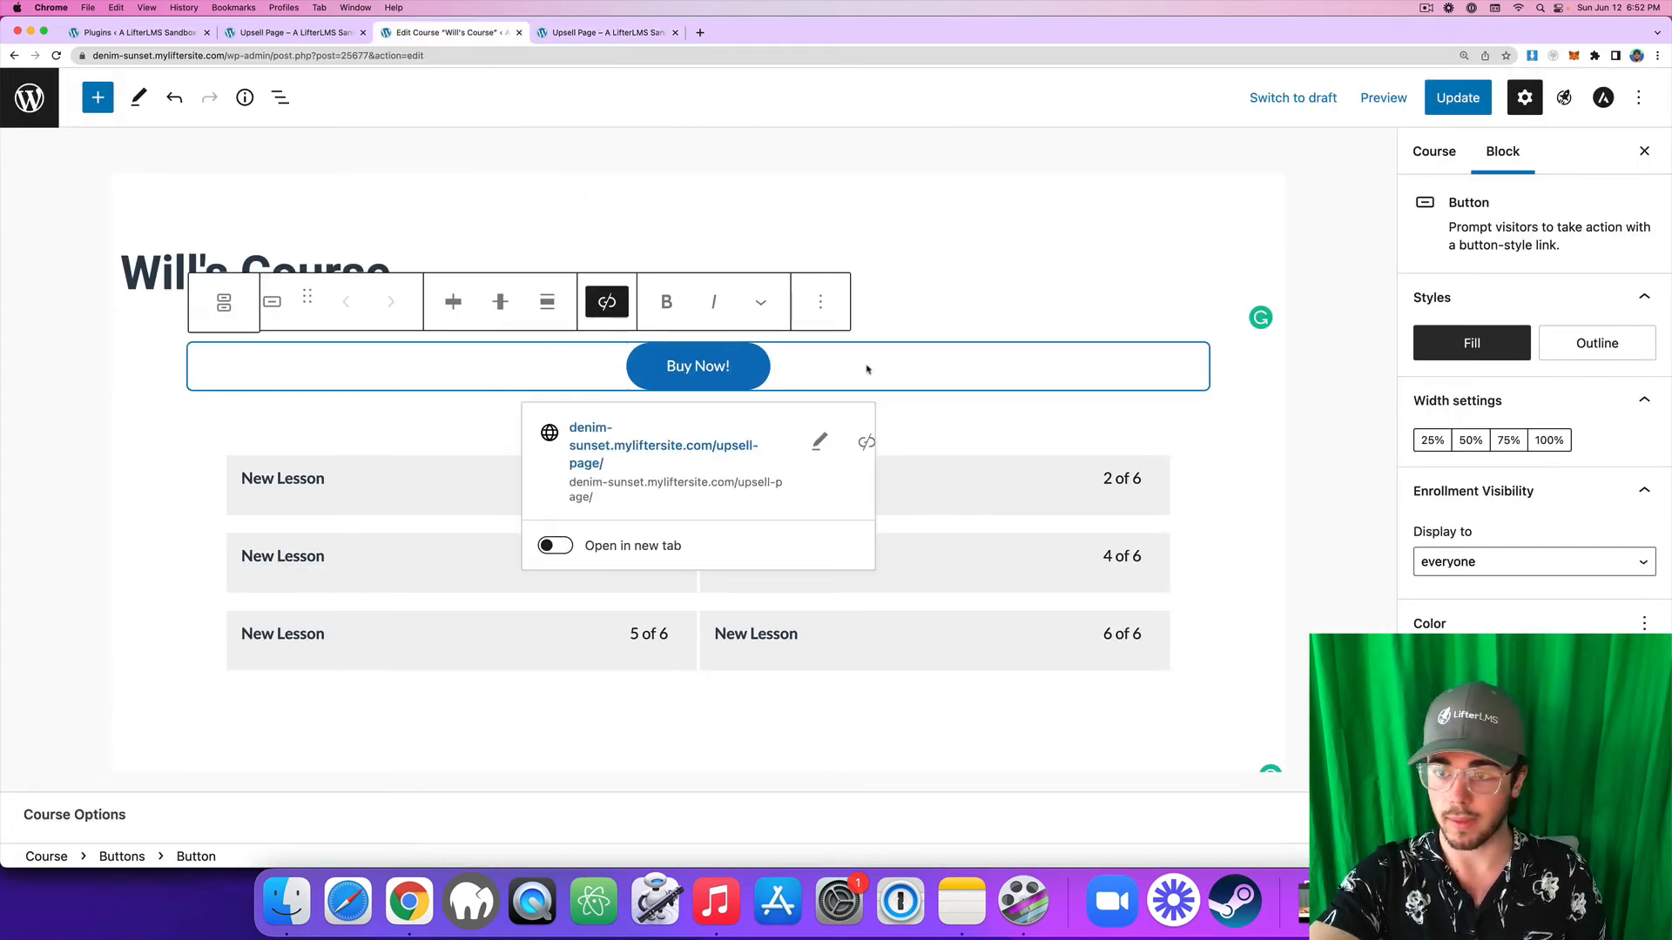
pyautogui.scroll(-3, 1486, 473)
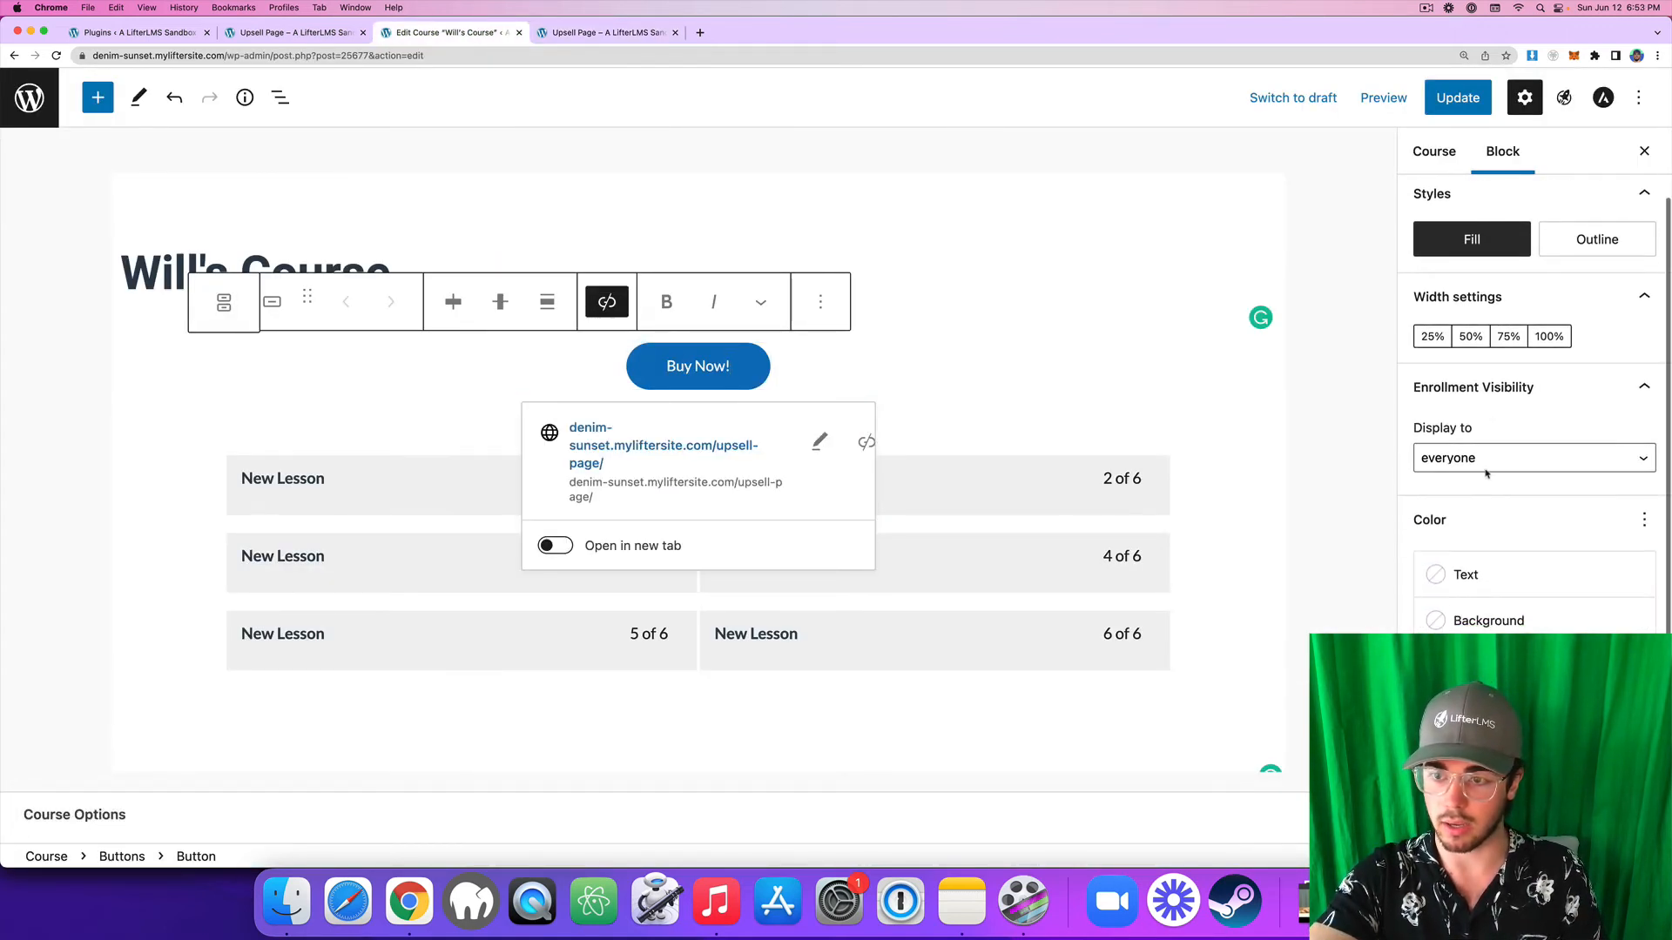
pyautogui.click(1474, 455)
pyautogui.click(1477, 501)
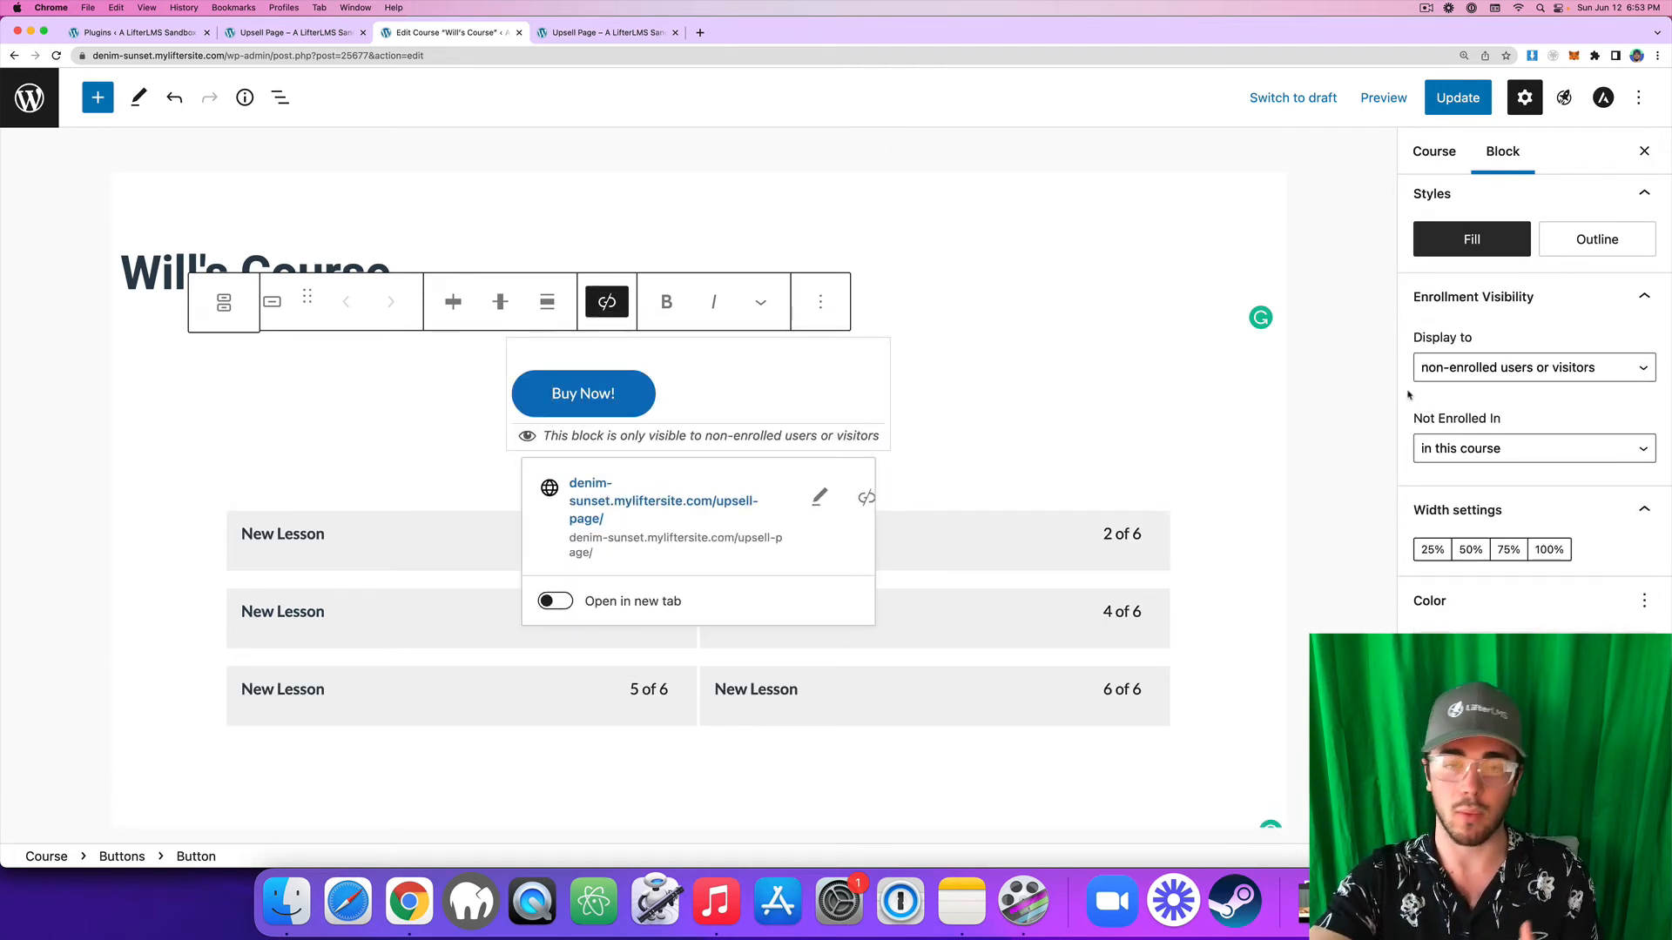
pyautogui.click(1458, 97)
# Return to the public page of Will's Course and view it as a student to check the button's visibility.
pyautogui.click(614, 35)
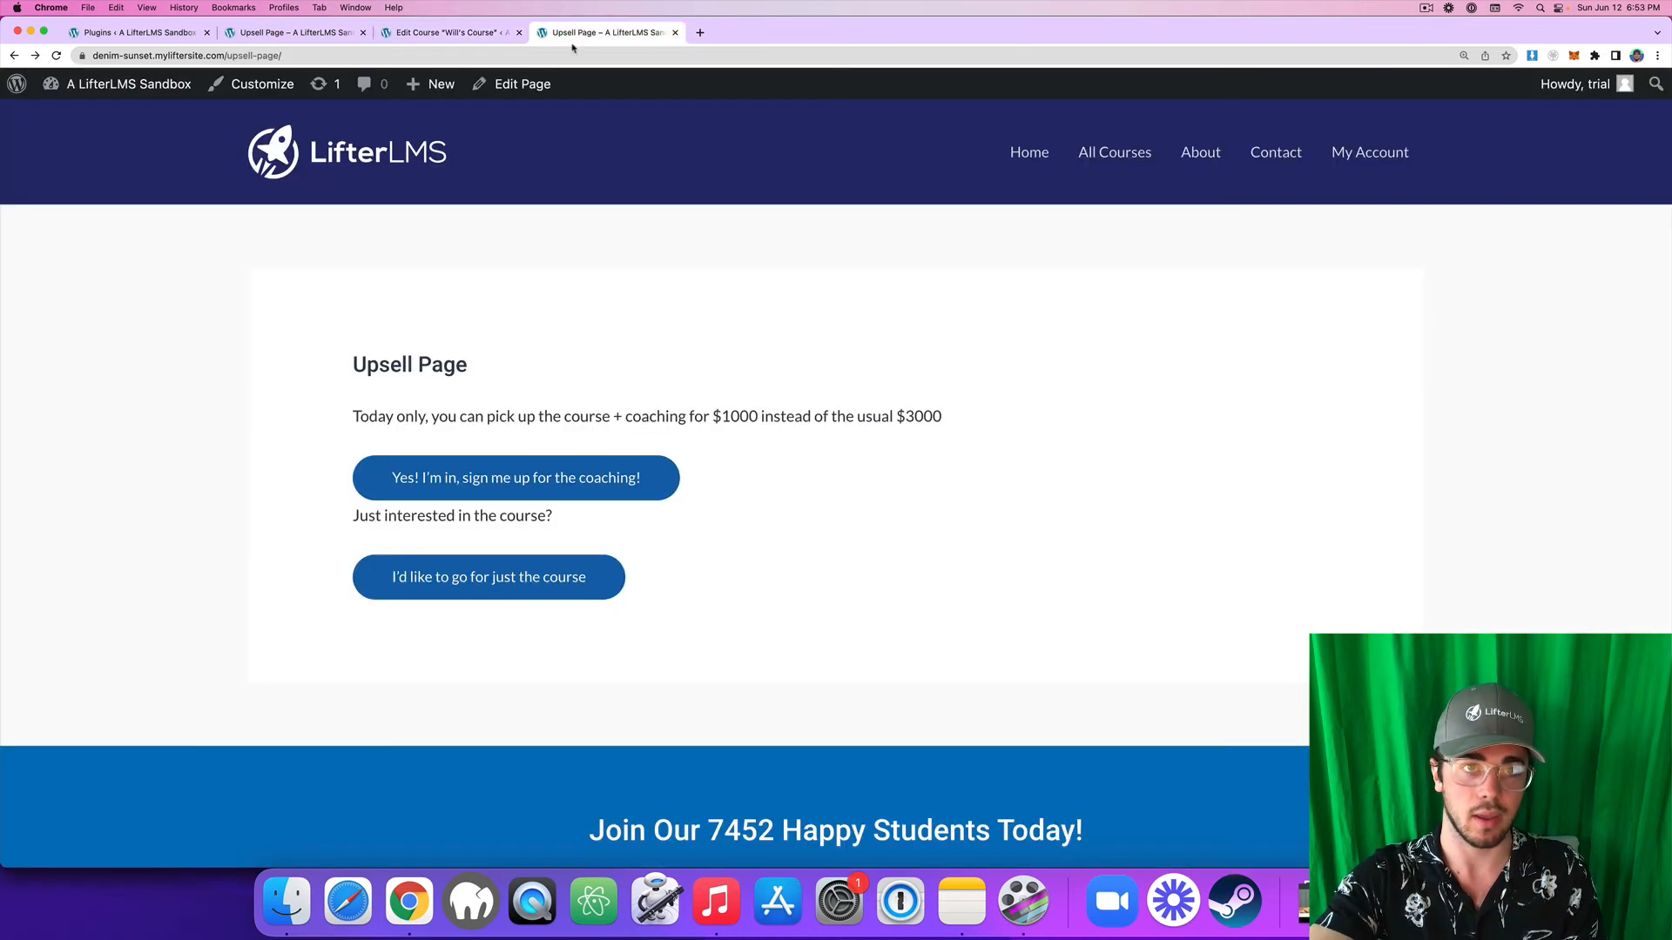
pyautogui.click(14, 54)
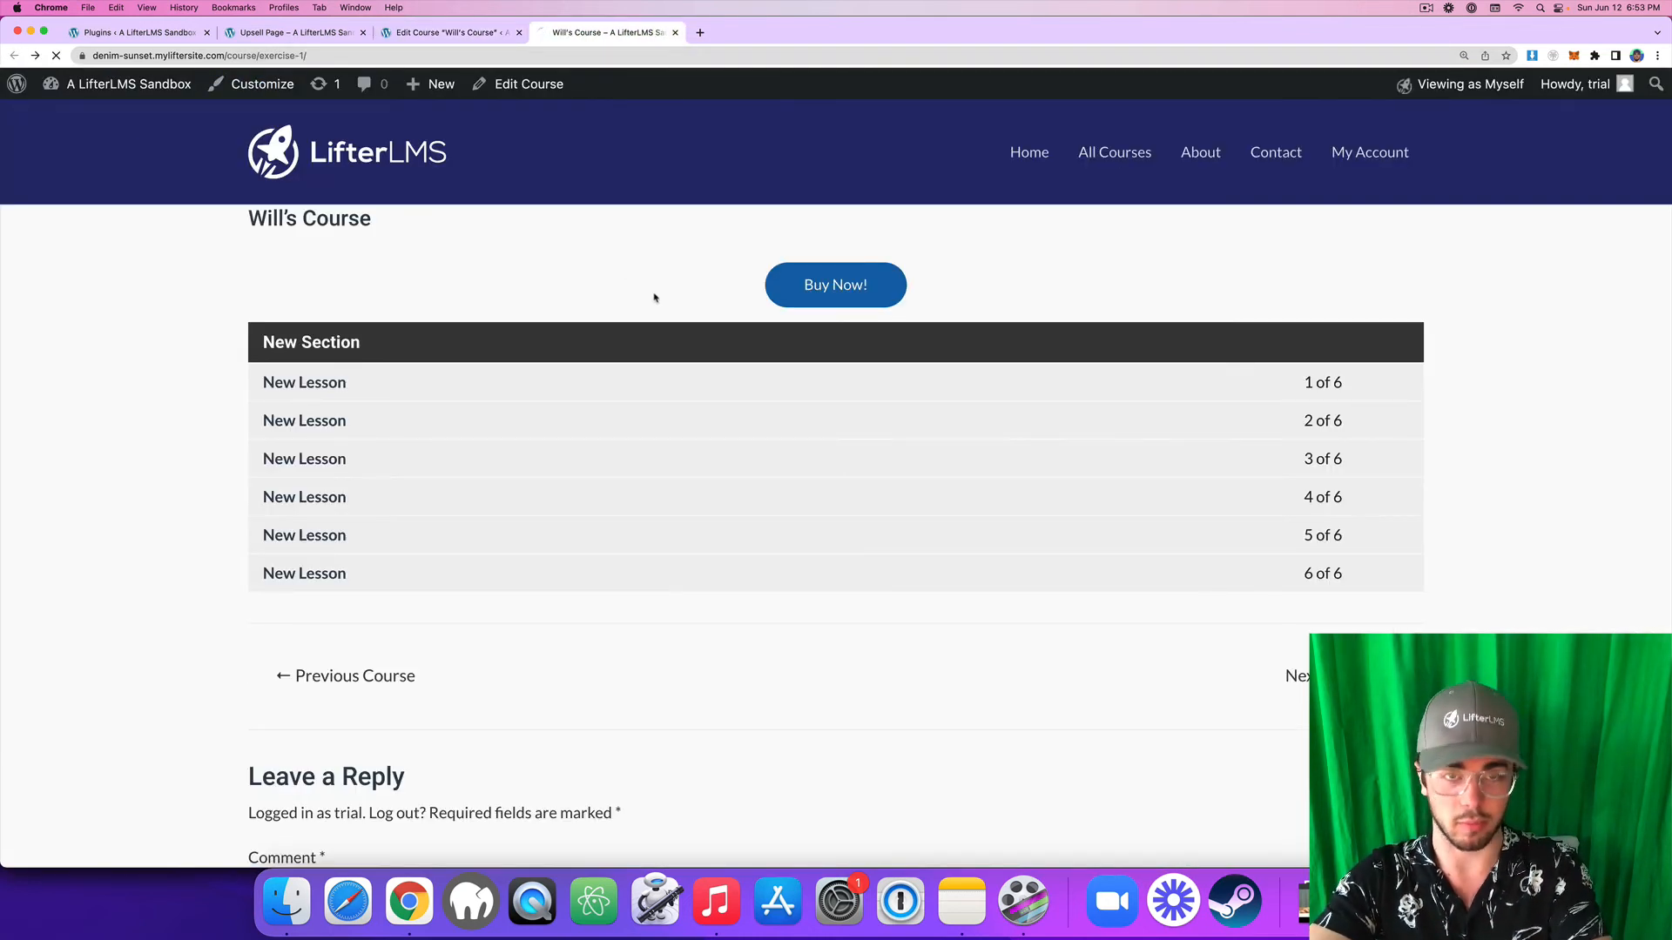
pyautogui.moveTo(1463, 87)
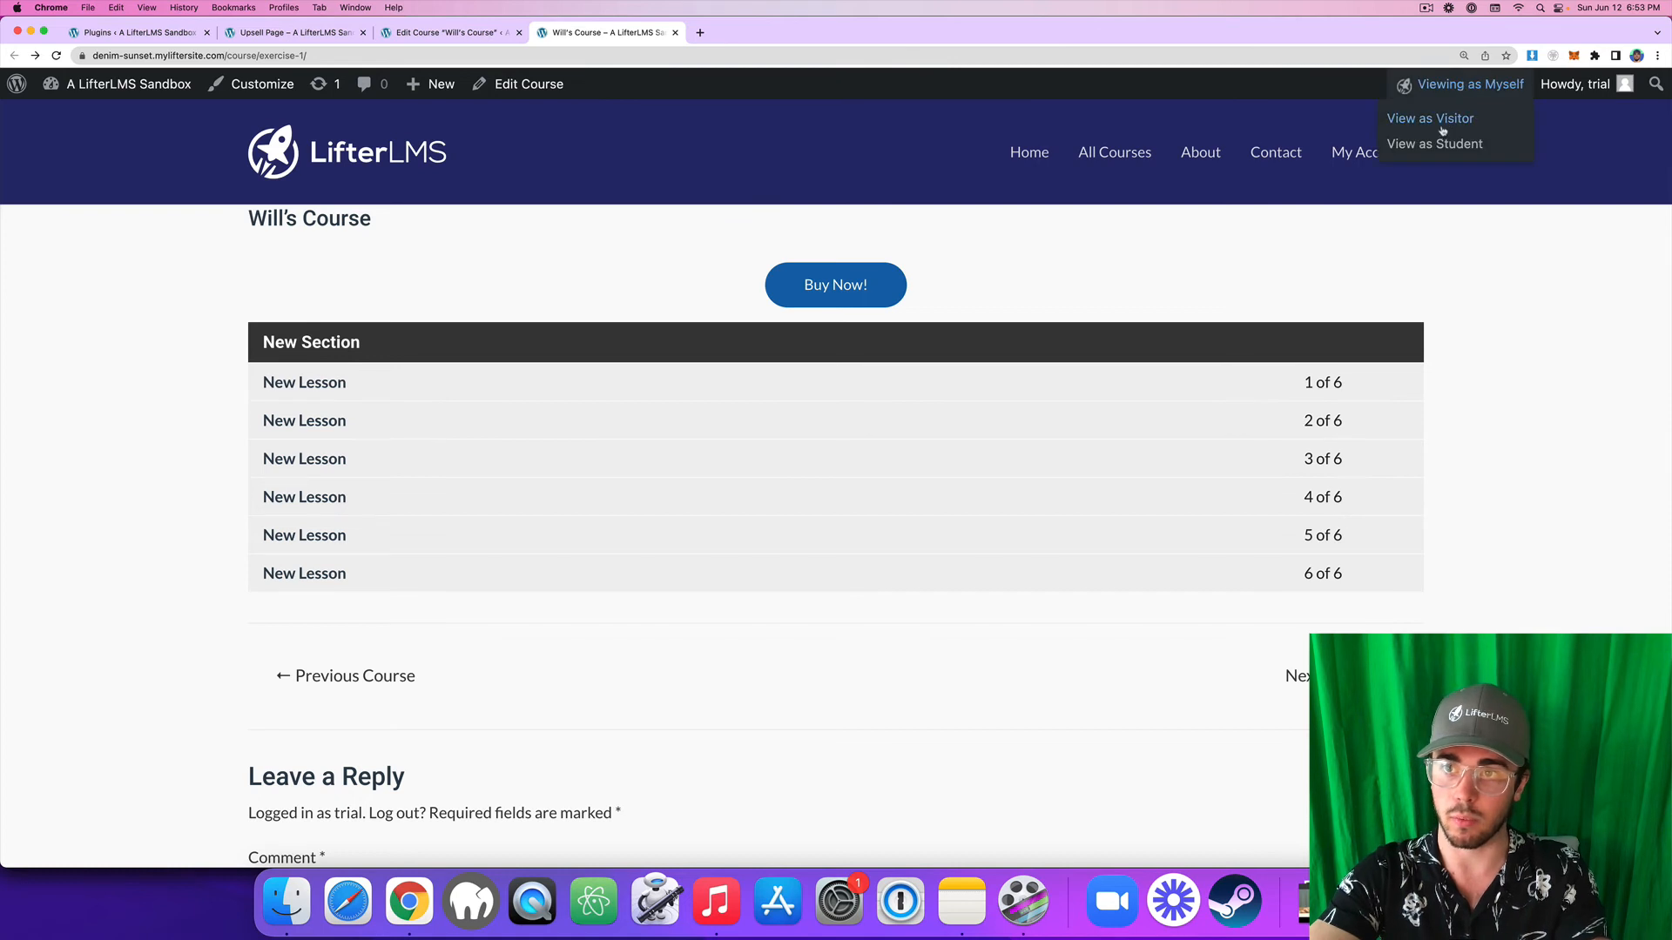
pyautogui.click(1441, 142)
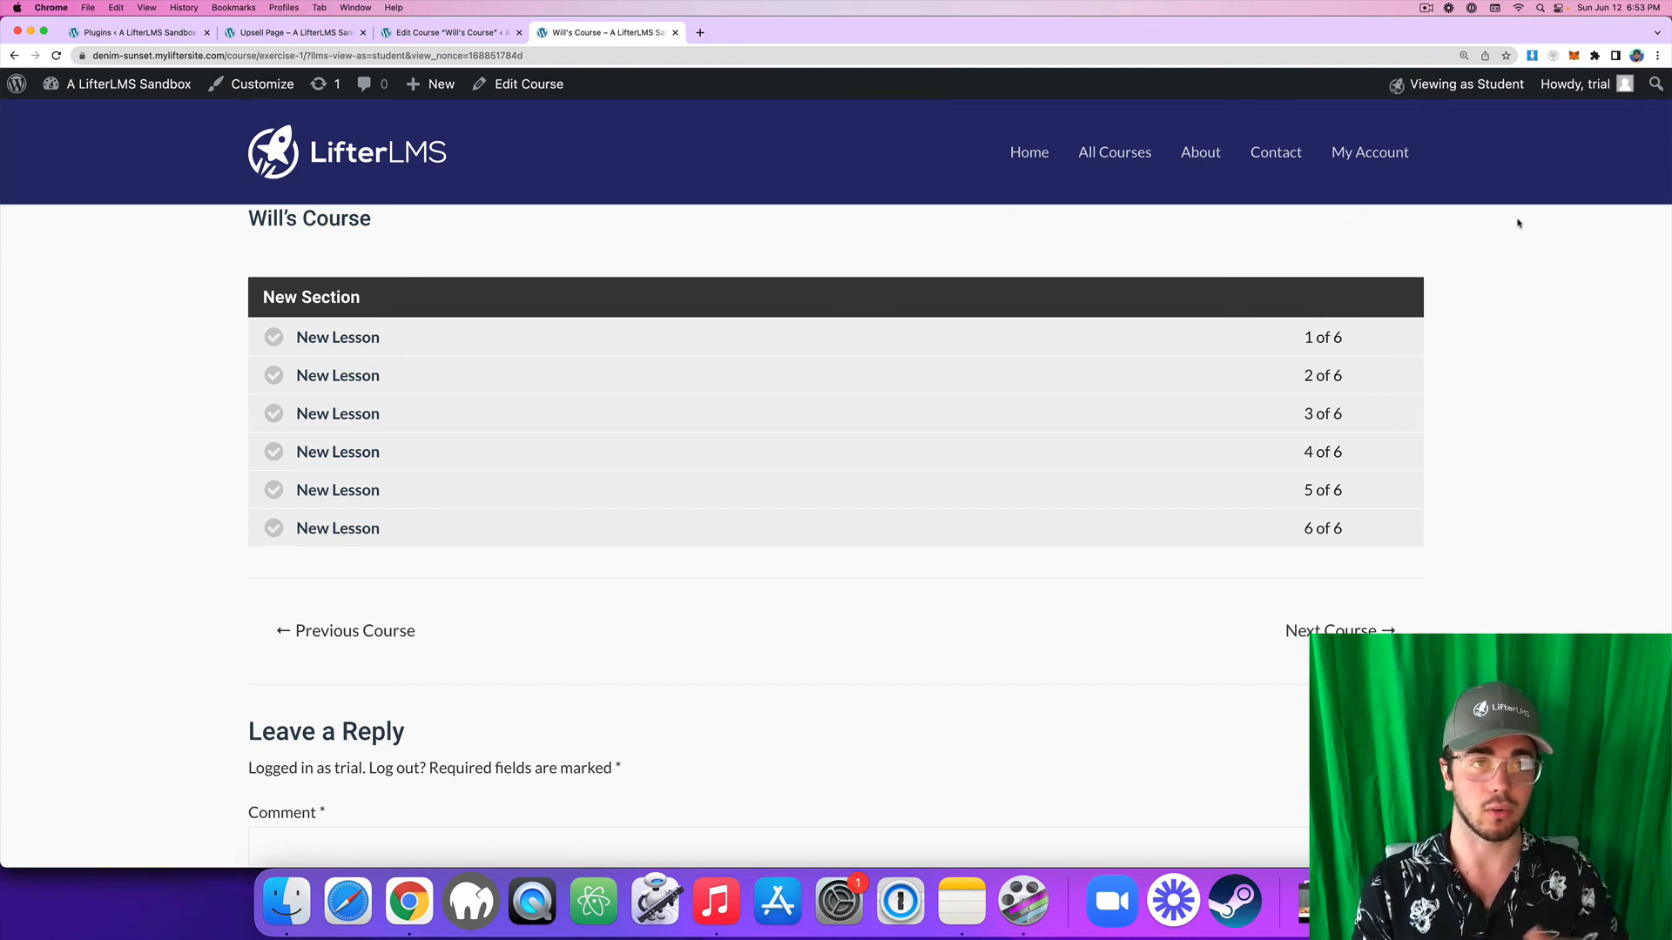
pyautogui.click(1426, 8)
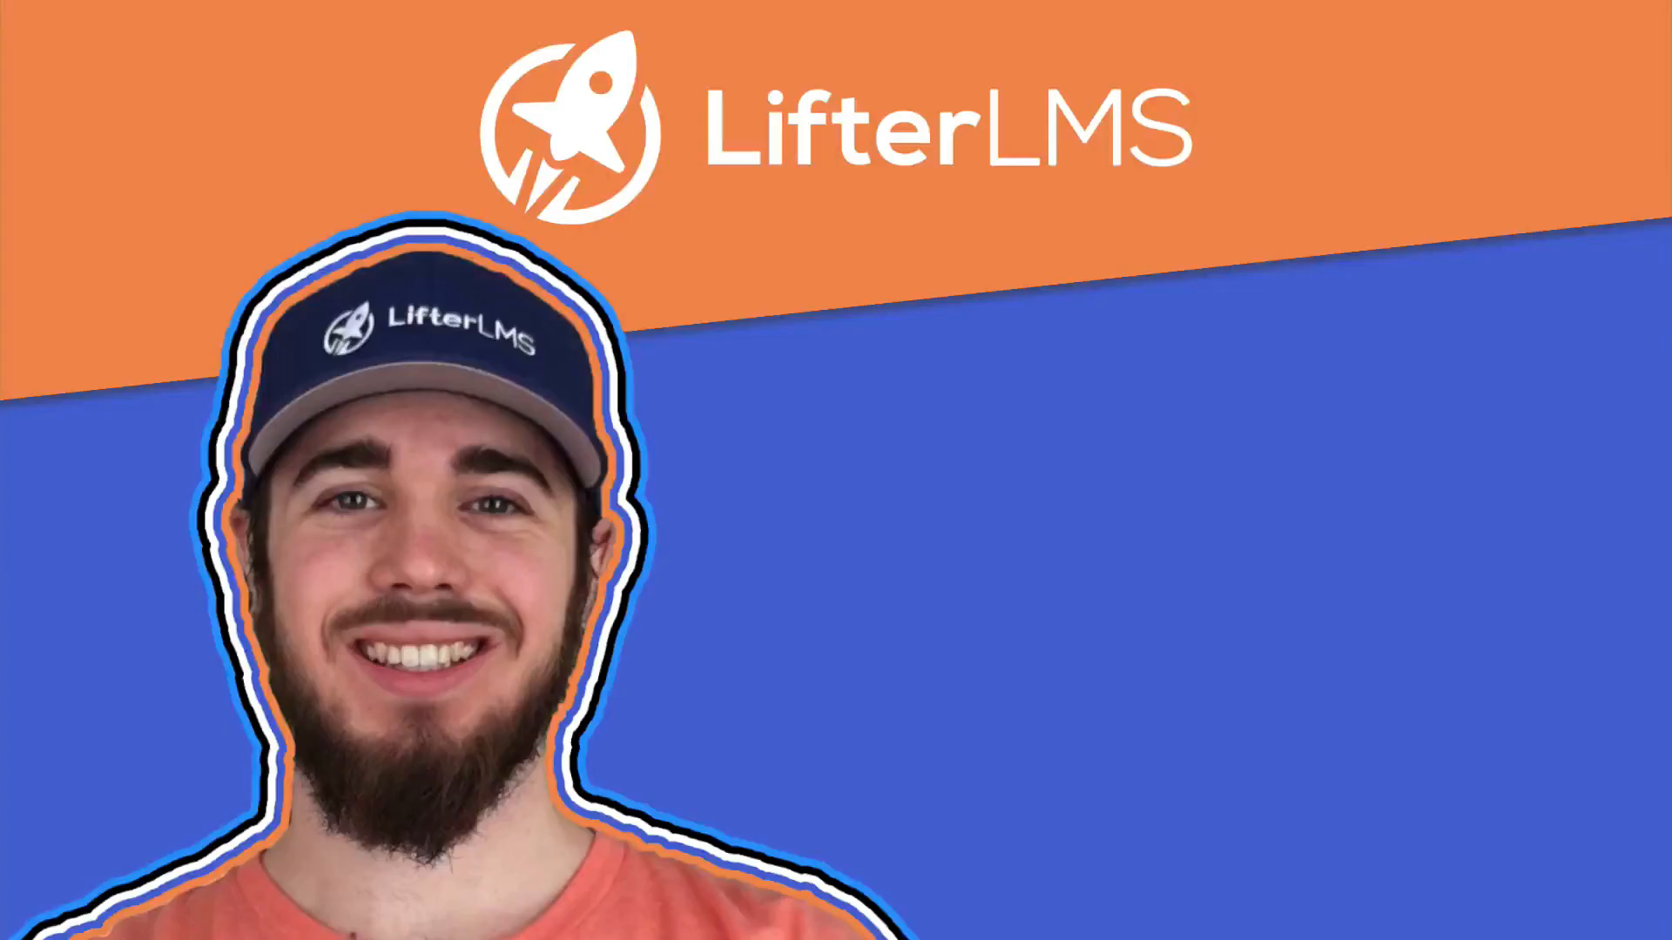